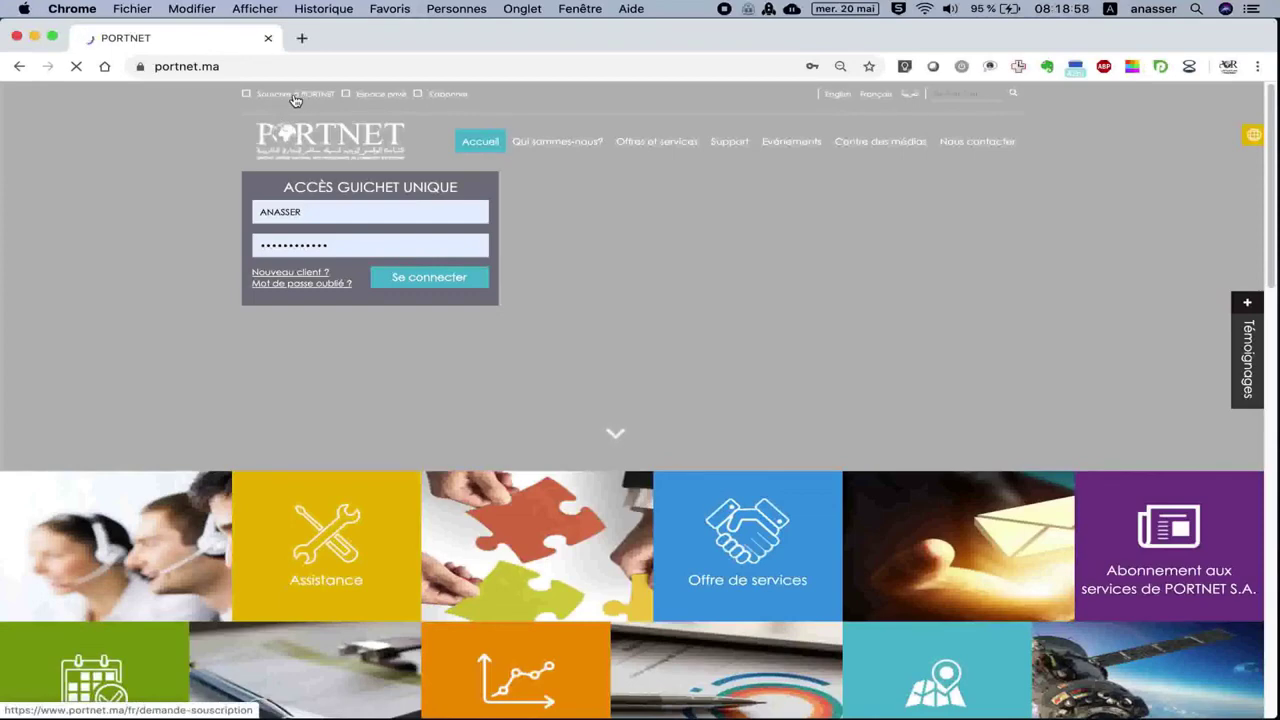
Open the 'Souscrire à PORTNET' subscription request page from the portnet.ma top bar.
{"action": "left_click", "coordinate": [295, 99]}
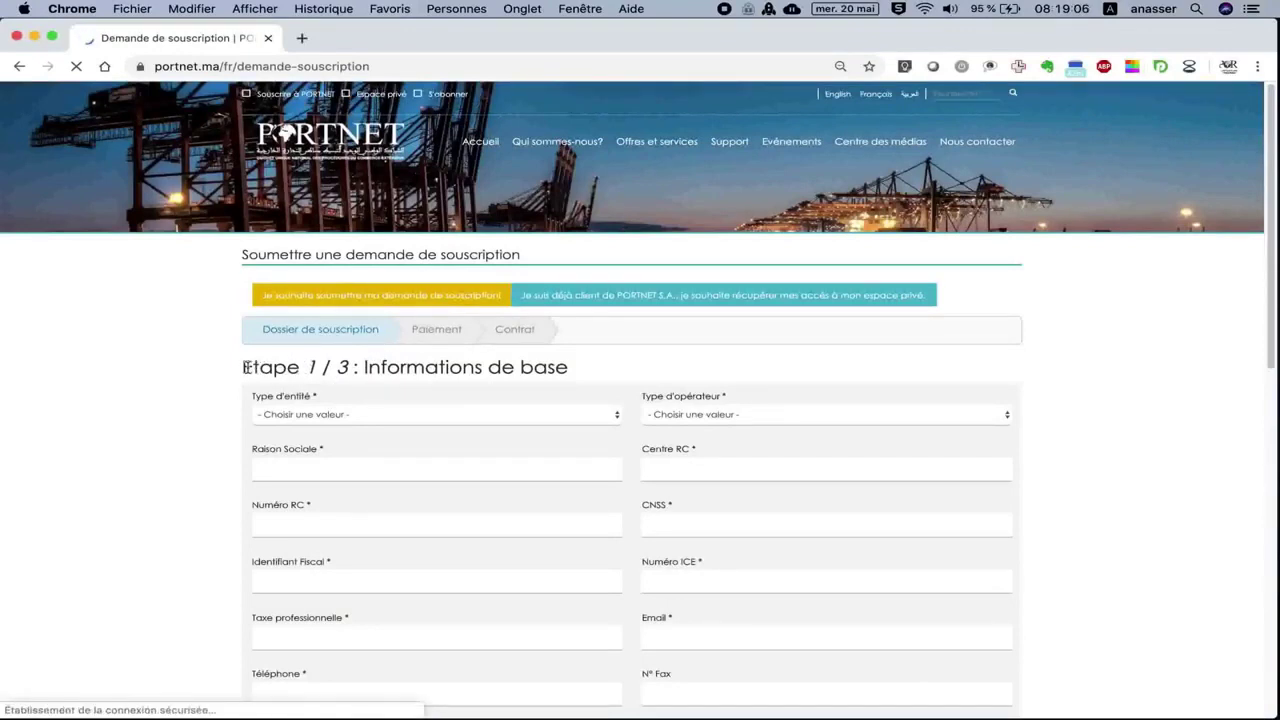
Choose Personne Morale as Type d'entité and Importateur as Type d'opérateur.
{"action": "left_click_drag", "start_coordinate": [243, 367], "coordinate": [349, 367]}
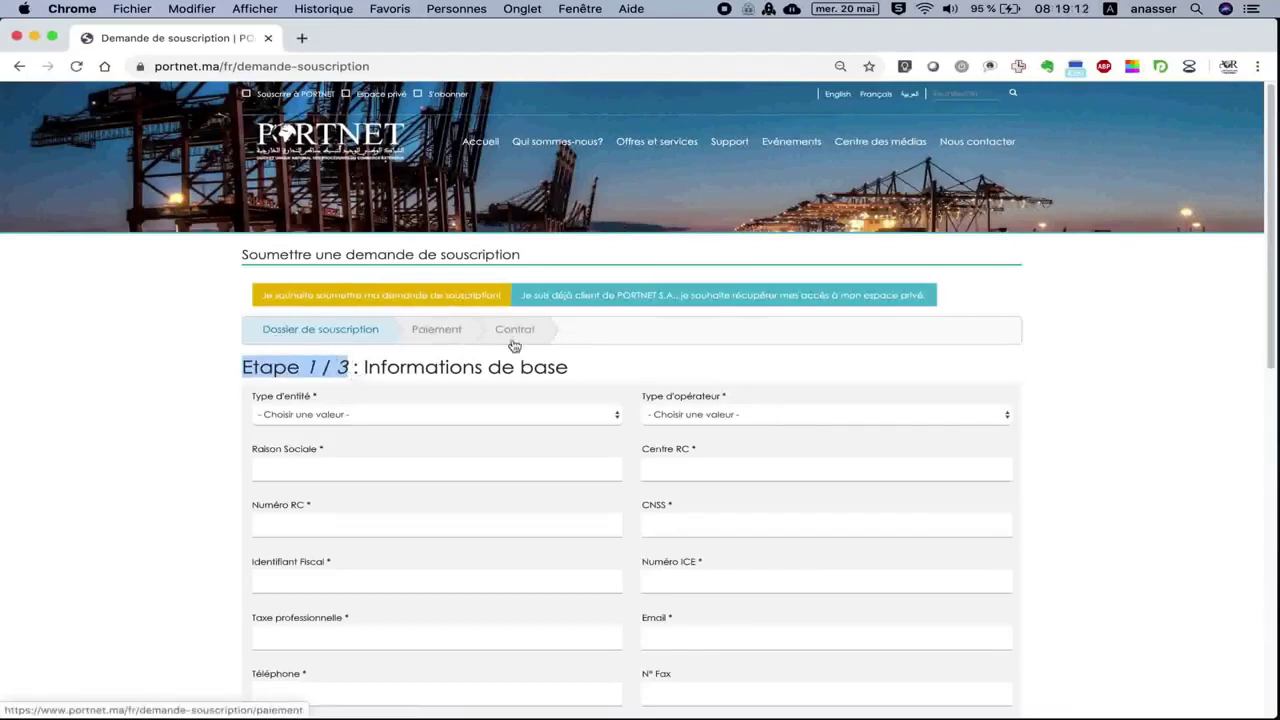
{"action": "left_click", "coordinate": [379, 413]}
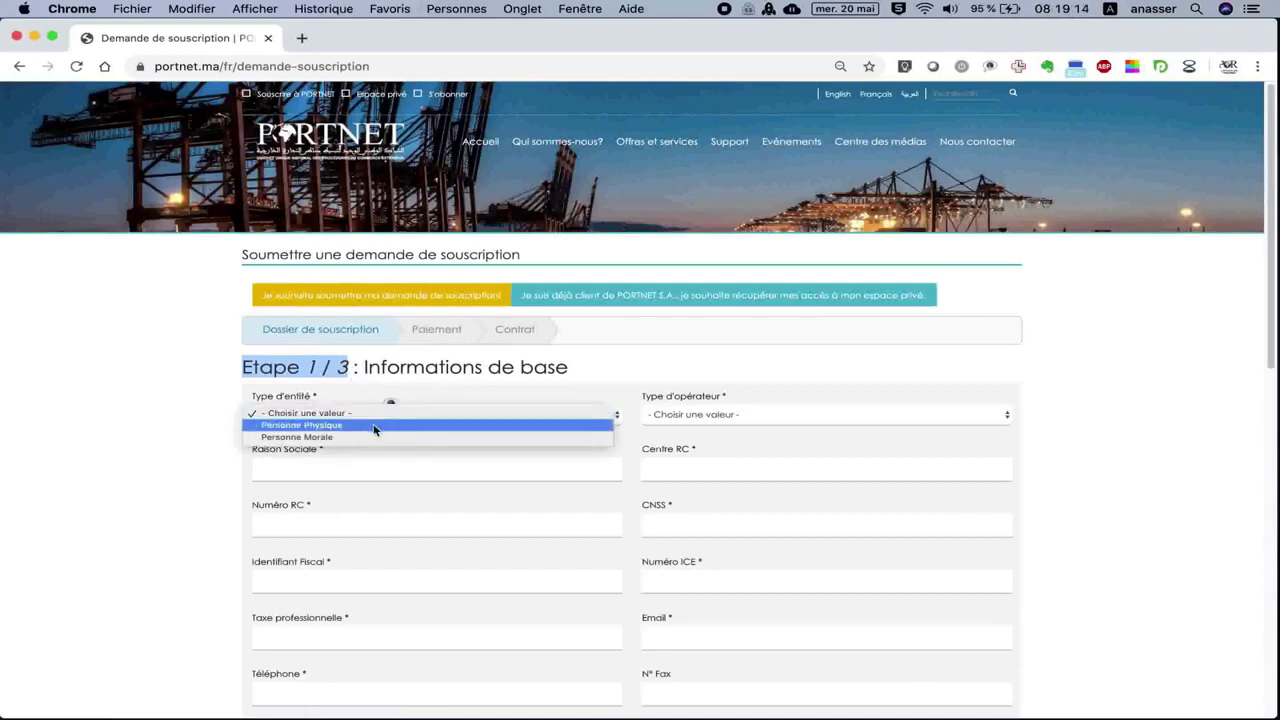
{"action": "left_click", "coordinate": [372, 440]}
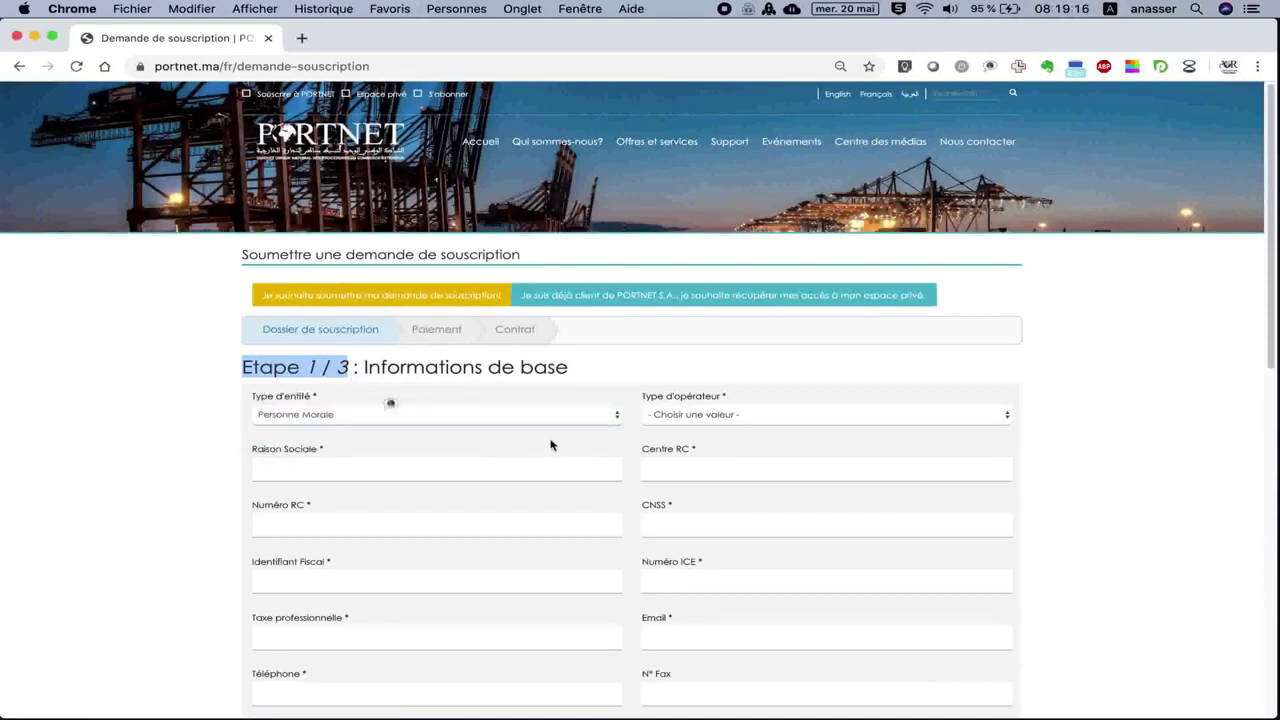
{"action": "left_click", "coordinate": [716, 421]}
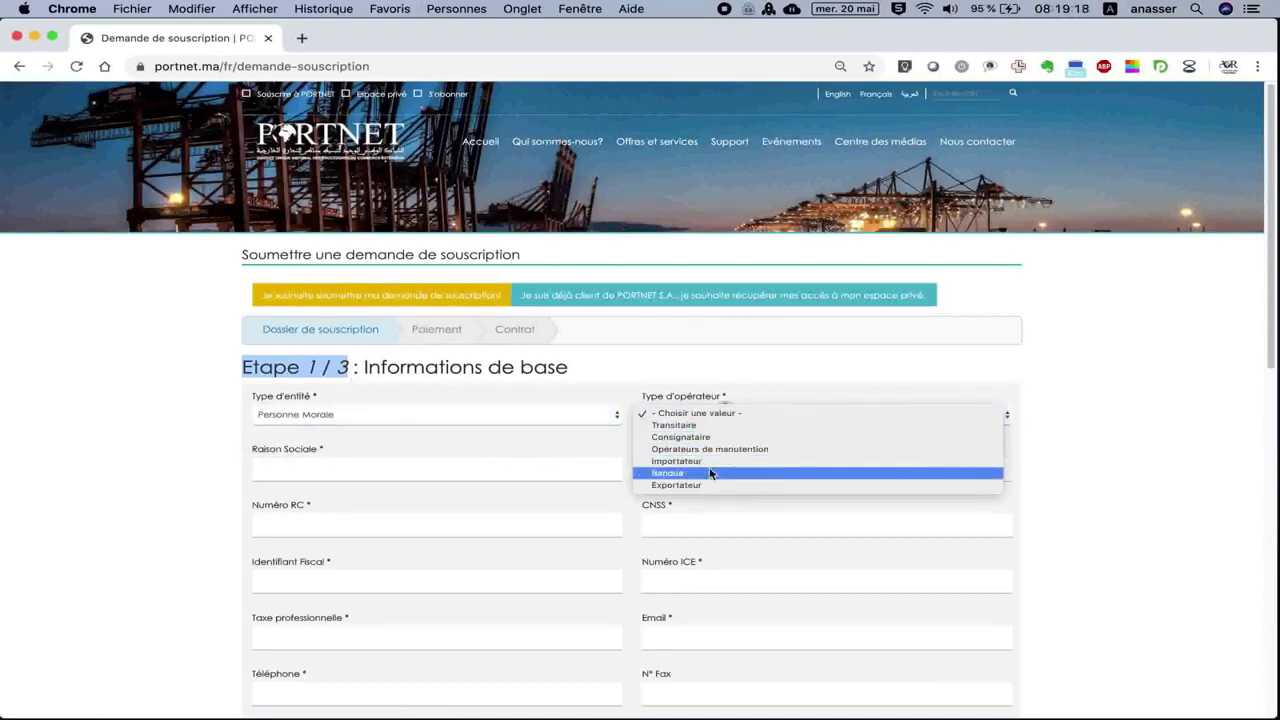
{"action": "left_click", "coordinate": [713, 462]}
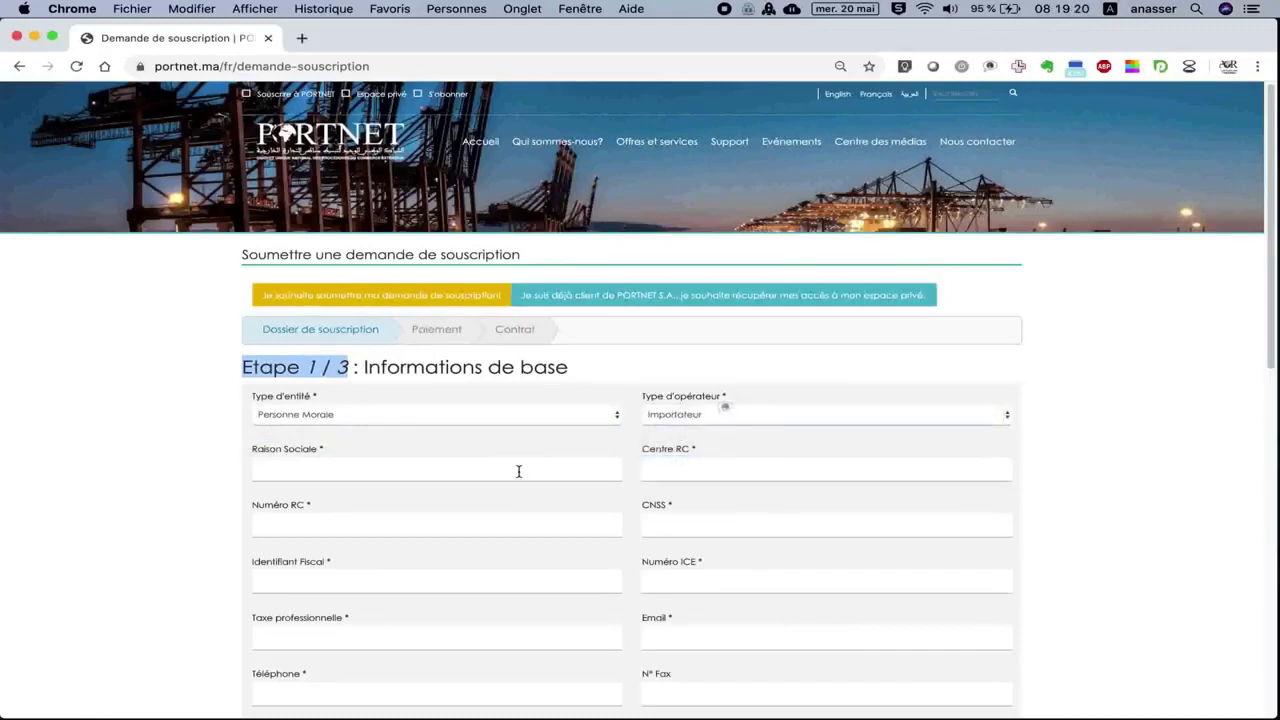
{"action": "left_click", "coordinate": [518, 470]}
{"action": "type", "text": "SOMA"}
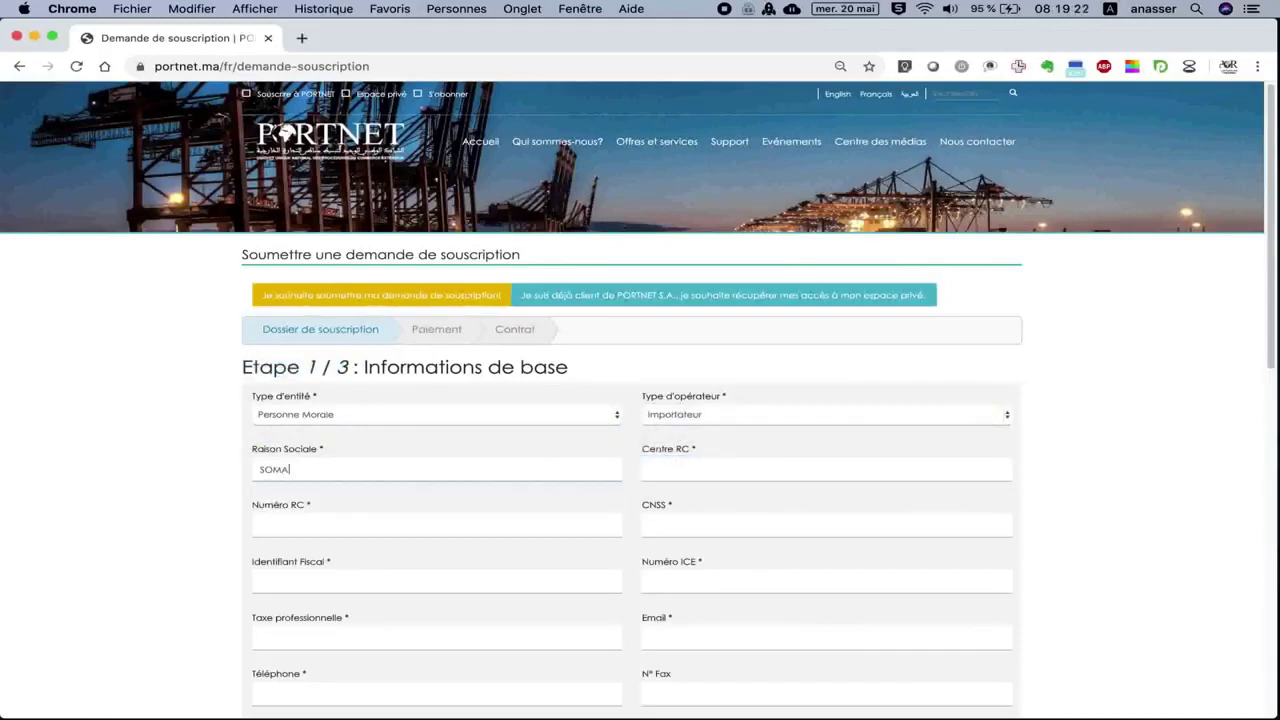
{"action": "type", "text": "TEXTE"}
{"action": "left_click", "coordinate": [661, 471]}
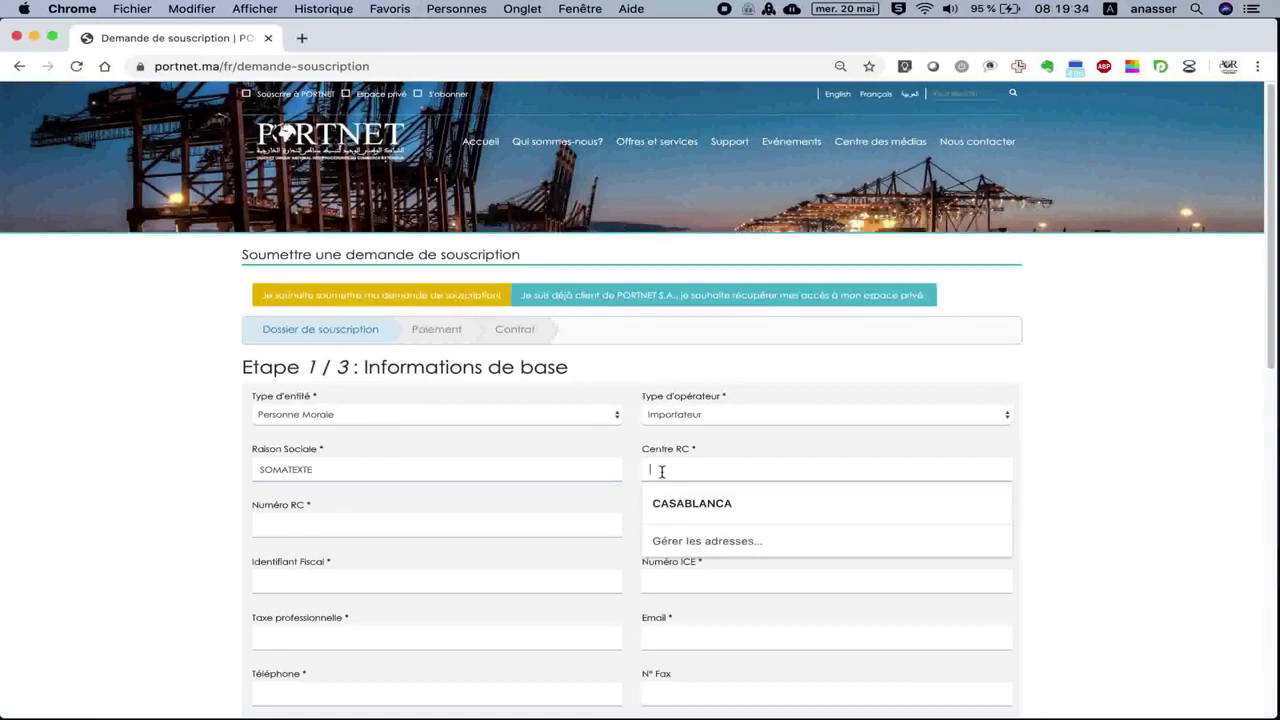
{"action": "type", "text": "8"}
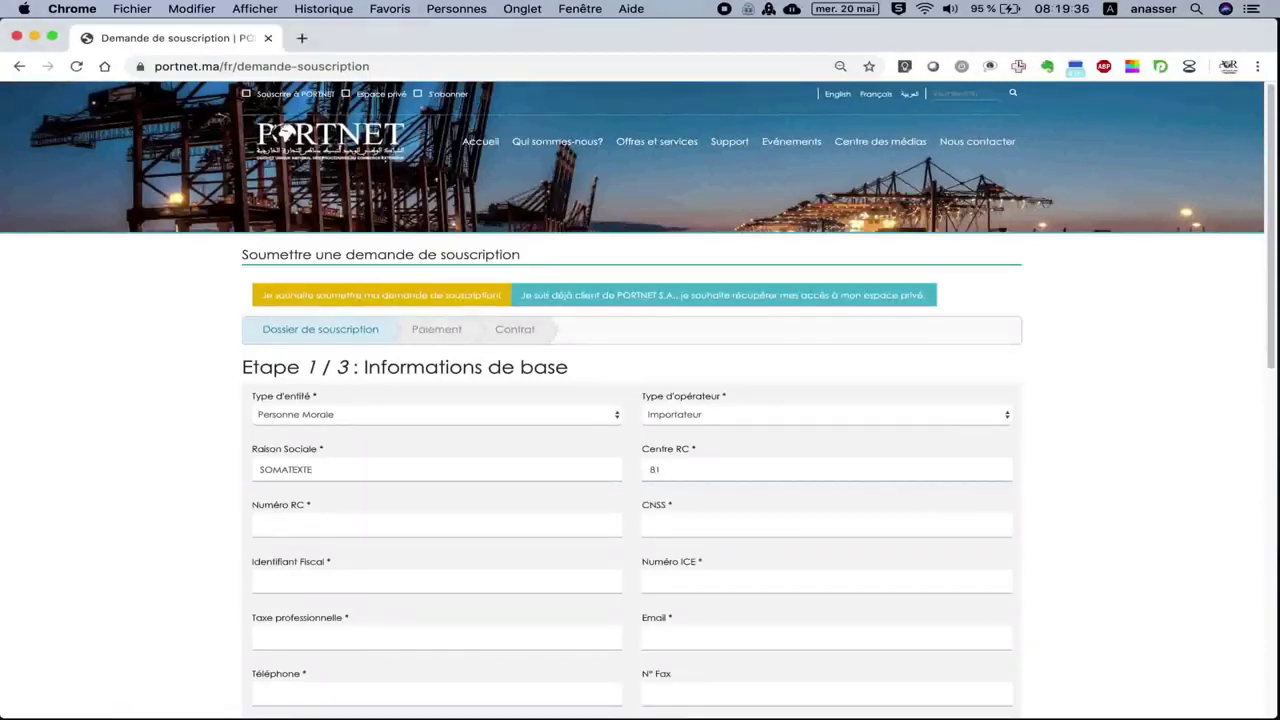
{"action": "left_click", "coordinate": [502, 516]}
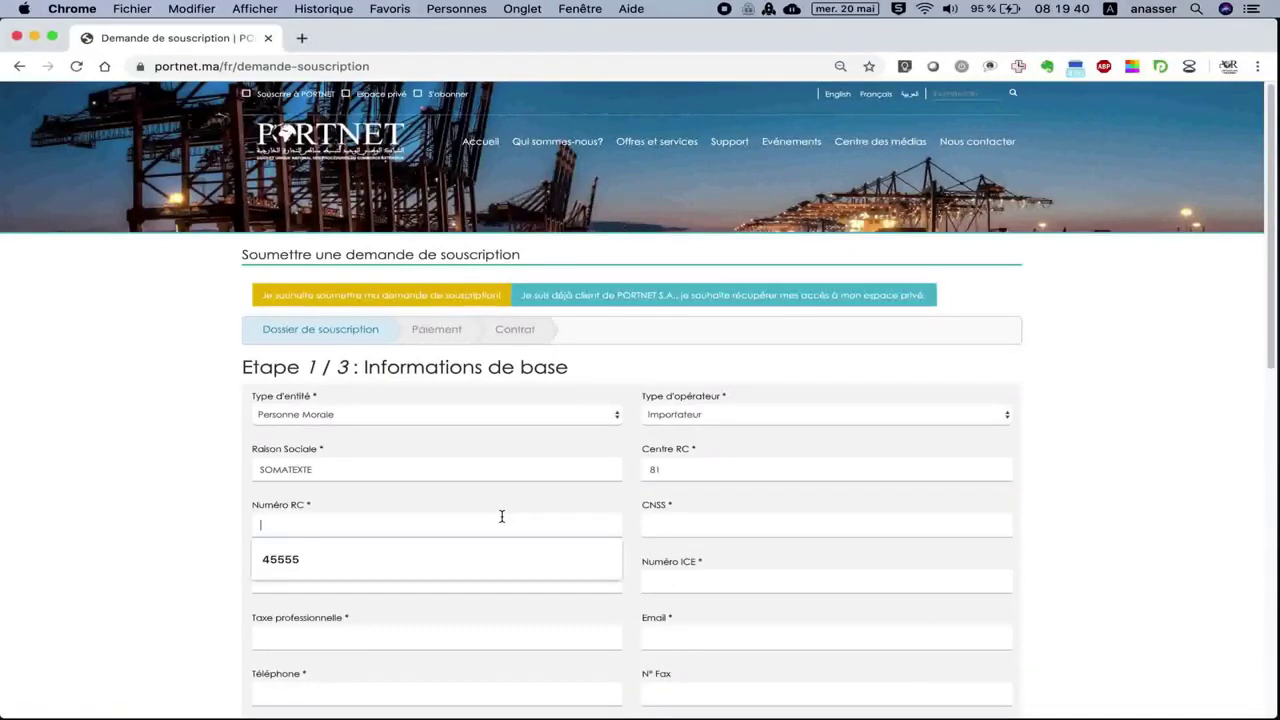
{"action": "type", "text": "30"}
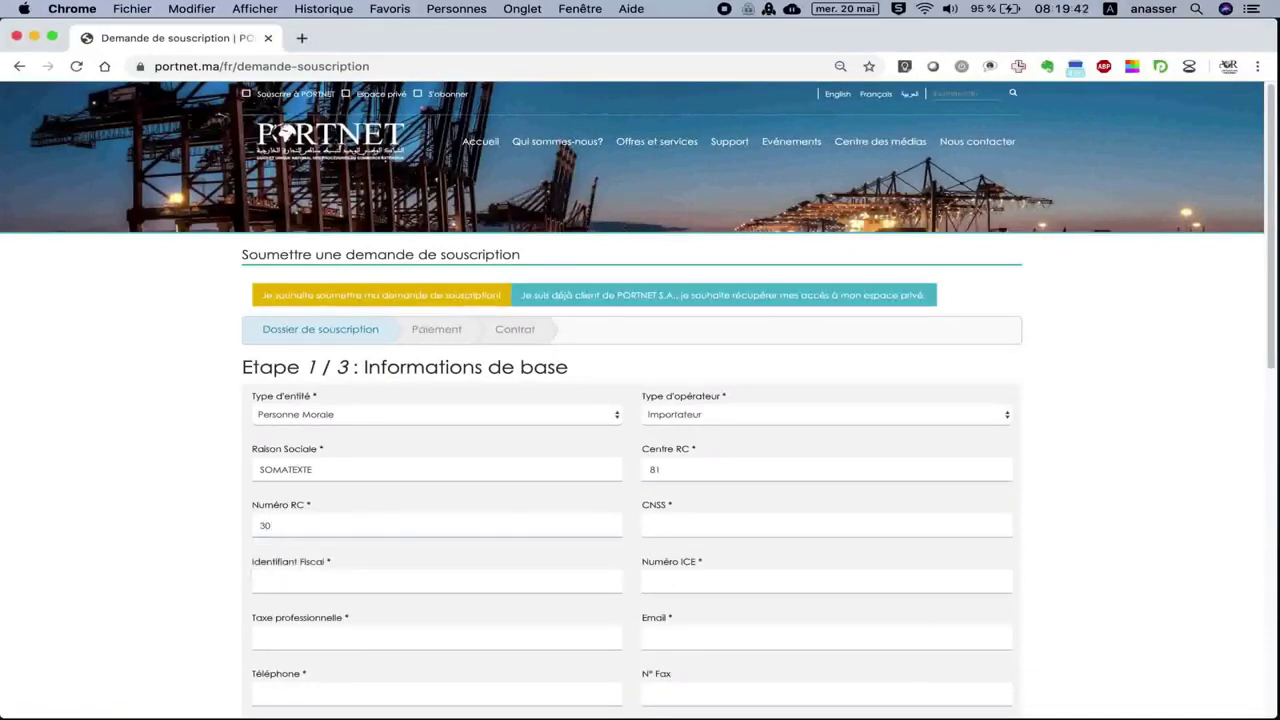
{"action": "type", "text": "0022"}
{"action": "left_click", "coordinate": [672, 521]}
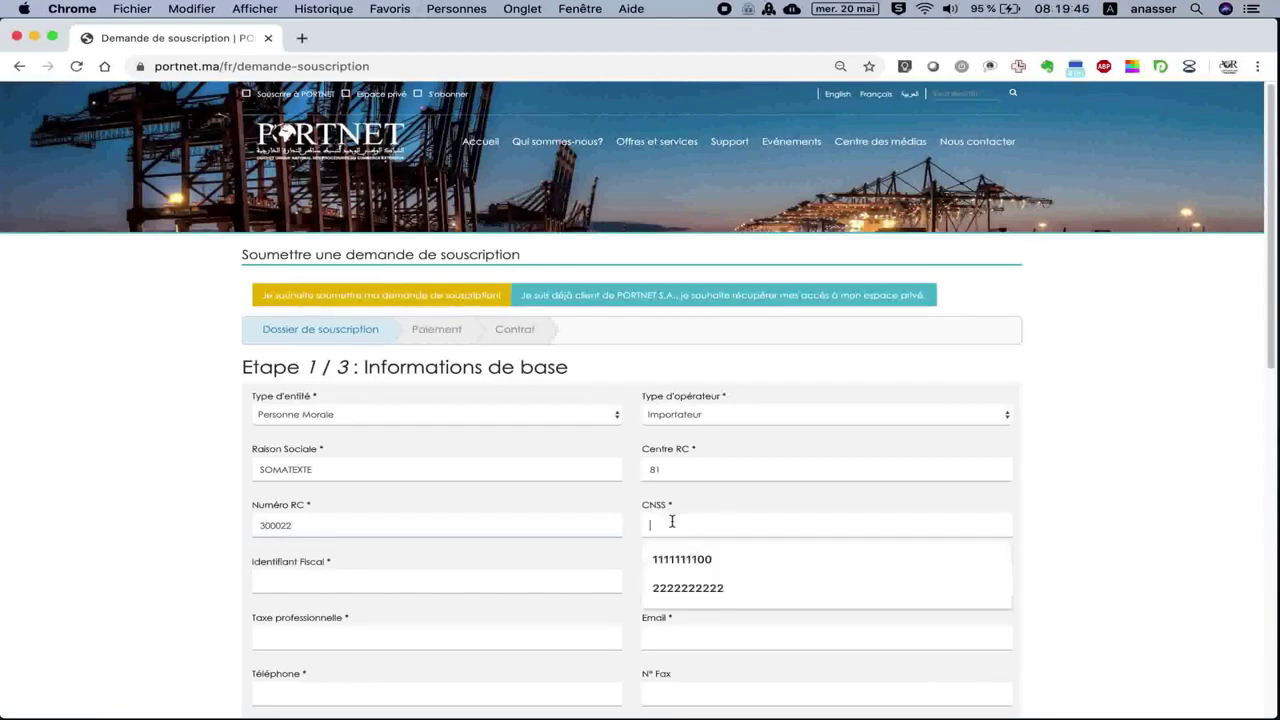
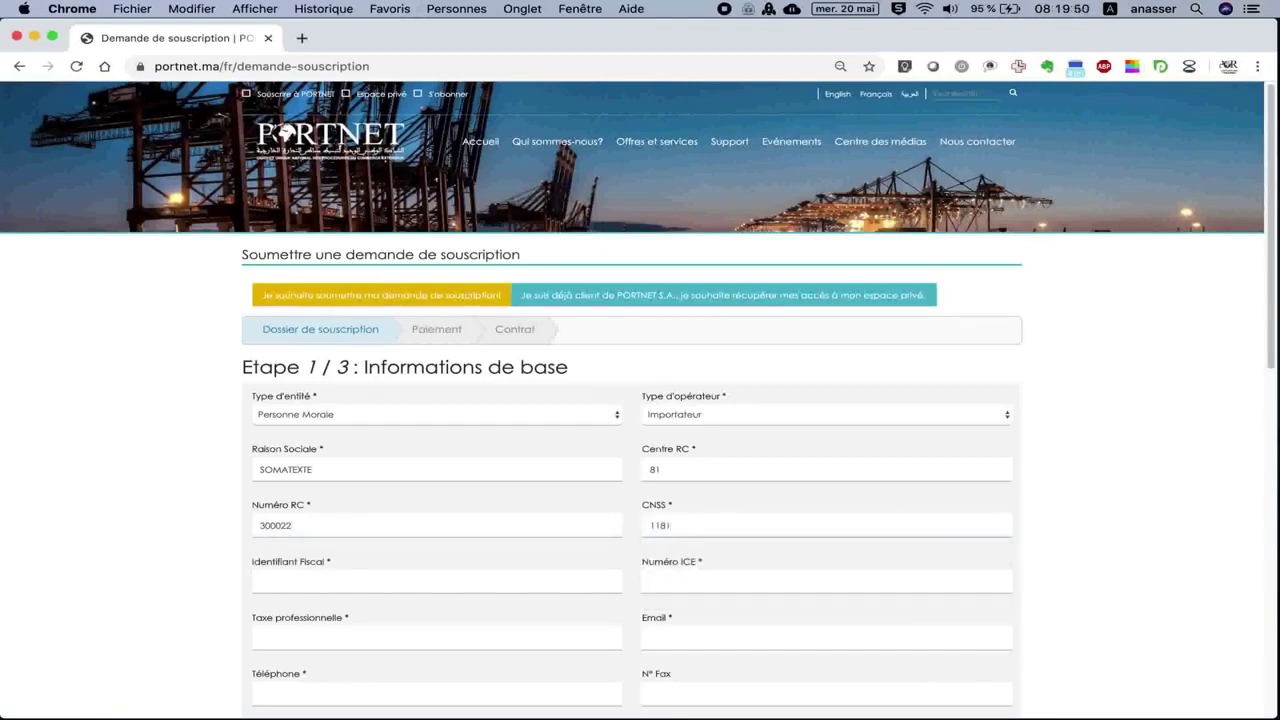
{"action": "left_click", "coordinate": [440, 586]}
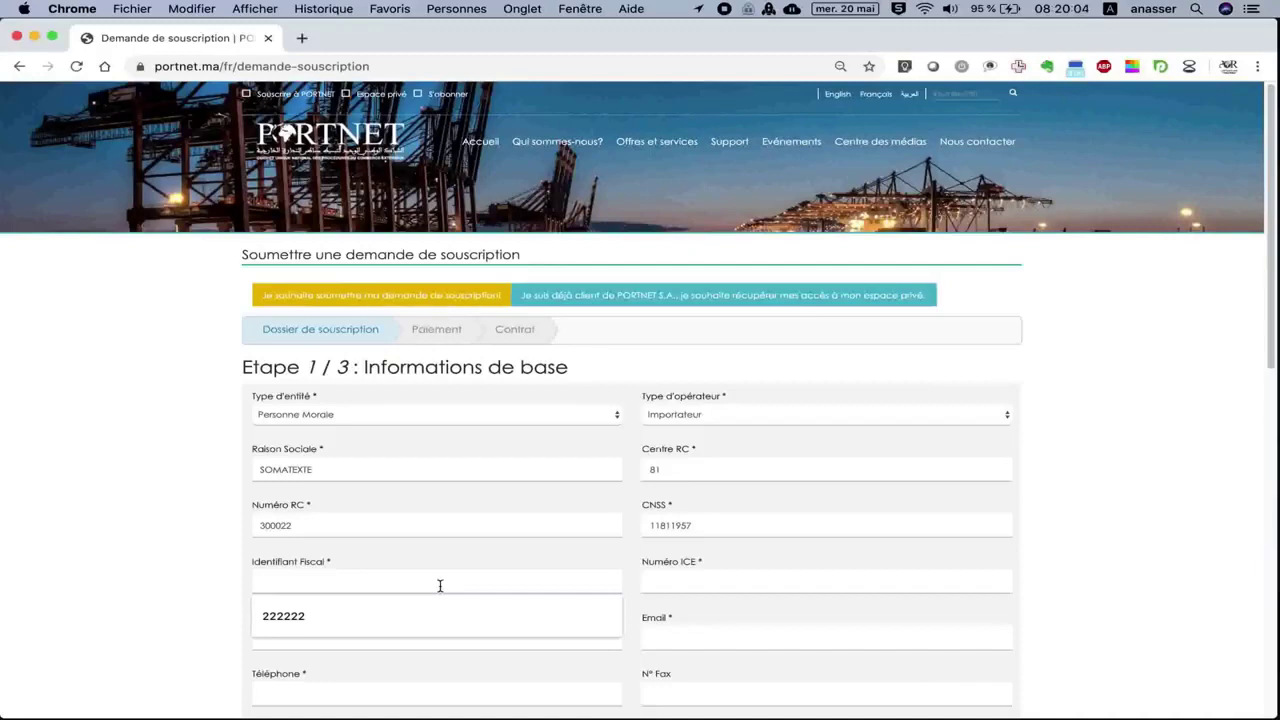
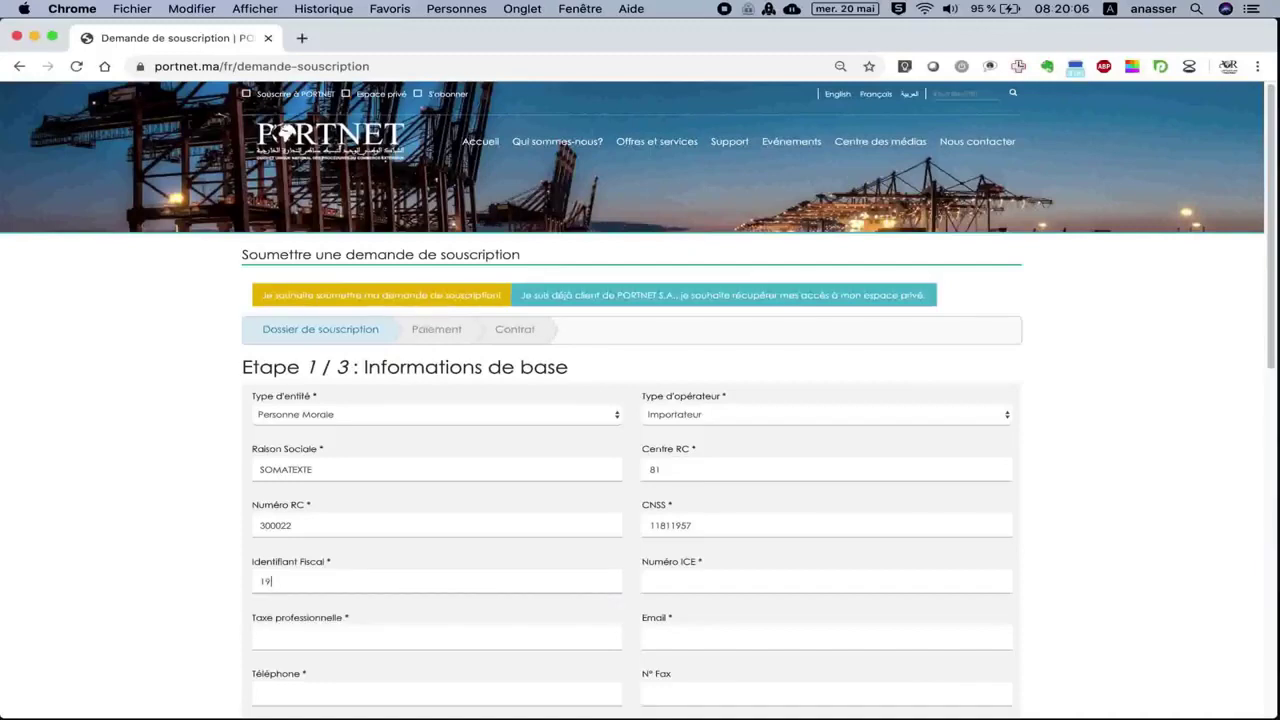
{"action": "left_click", "coordinate": [689, 584]}
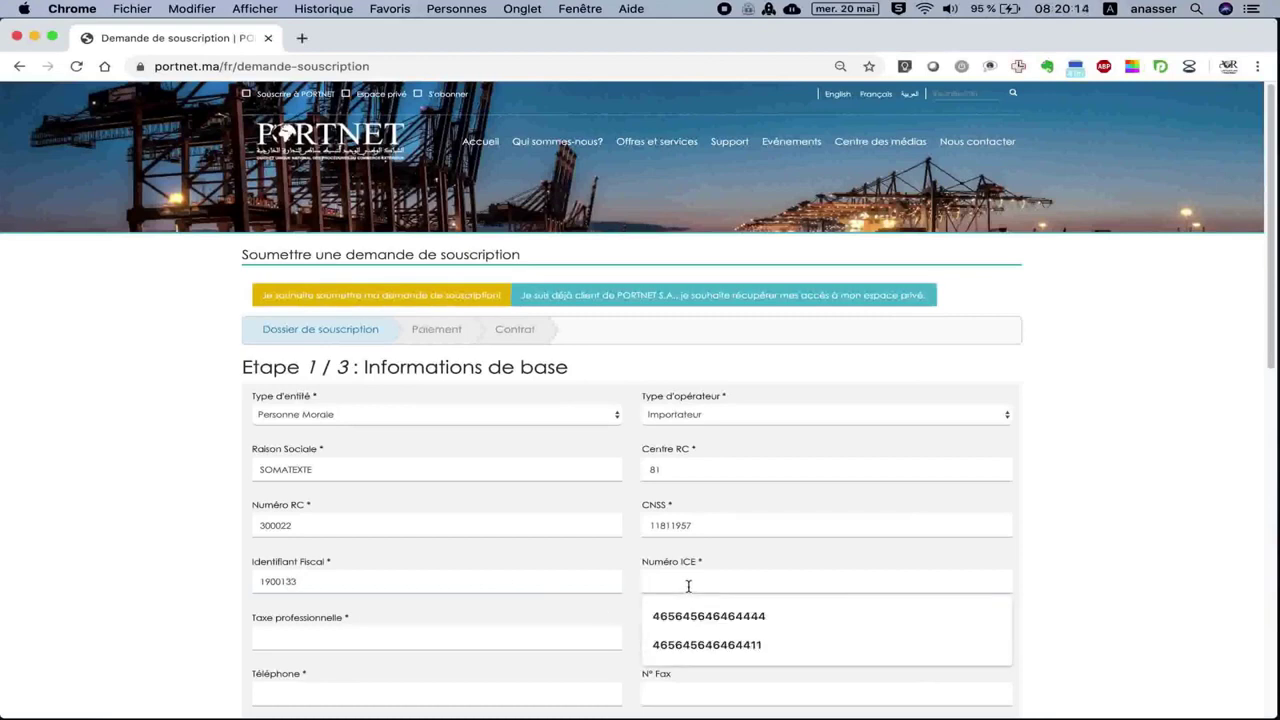
{"action": "left_click", "coordinate": [681, 640]}
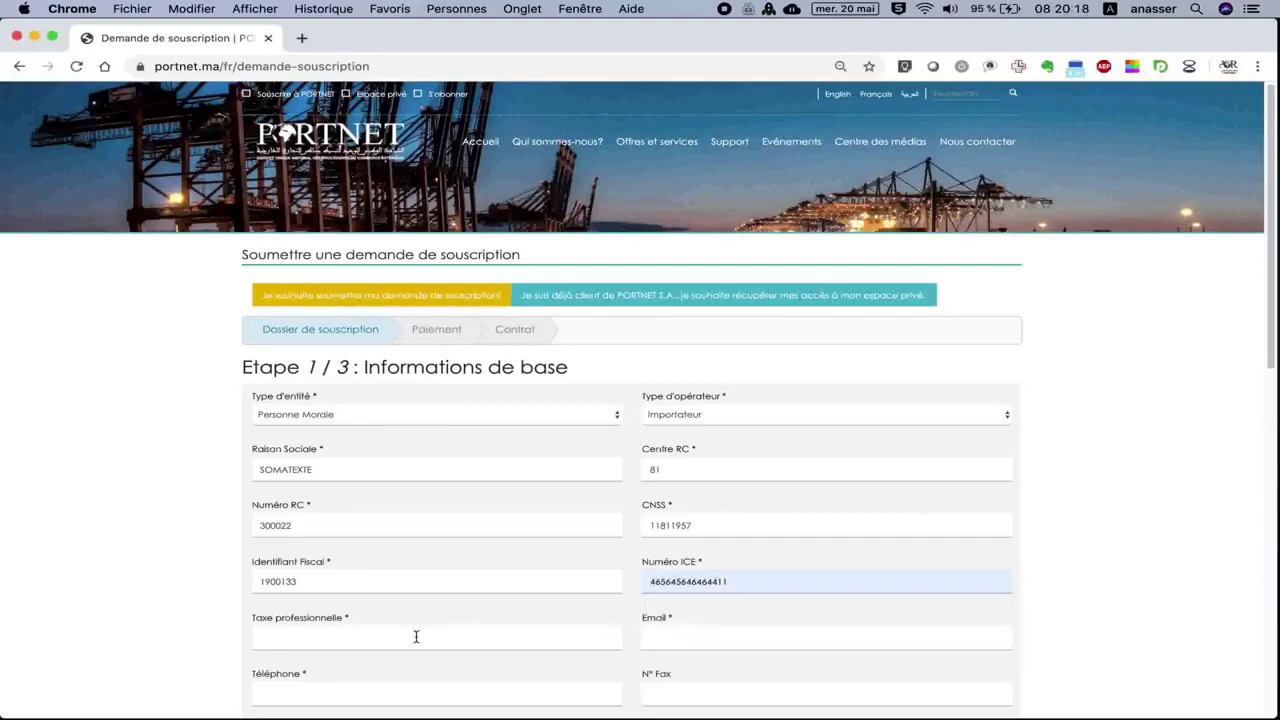
{"action": "scroll", "coordinate": [416, 637], "scroll_direction": "down", "scroll_amount": 4}
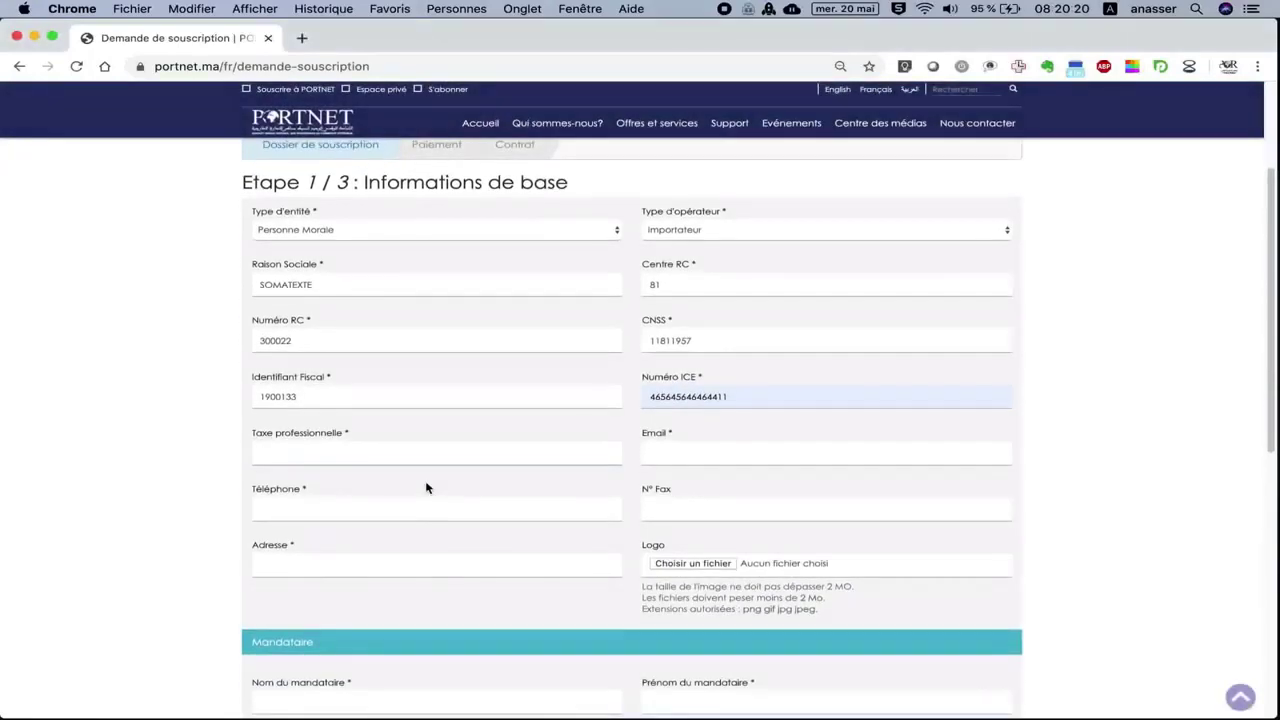
{"action": "left_click", "coordinate": [420, 451]}
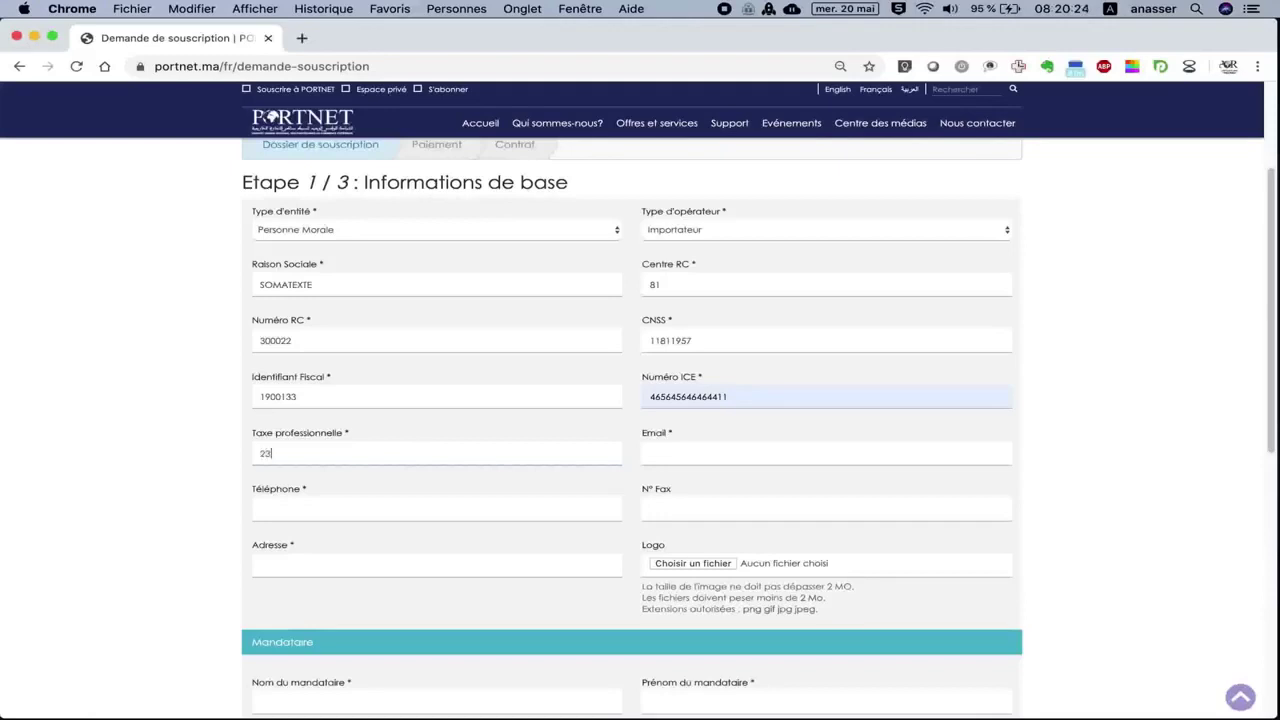
{"action": "left_click", "coordinate": [671, 452]}
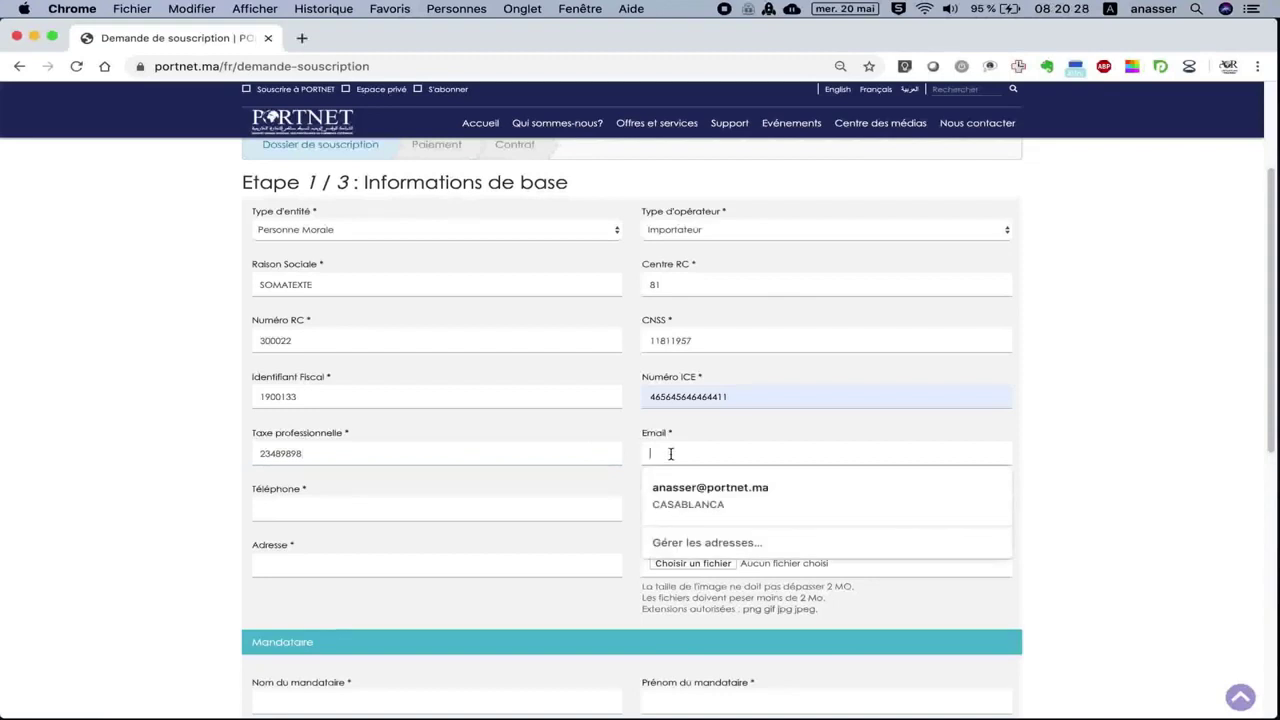
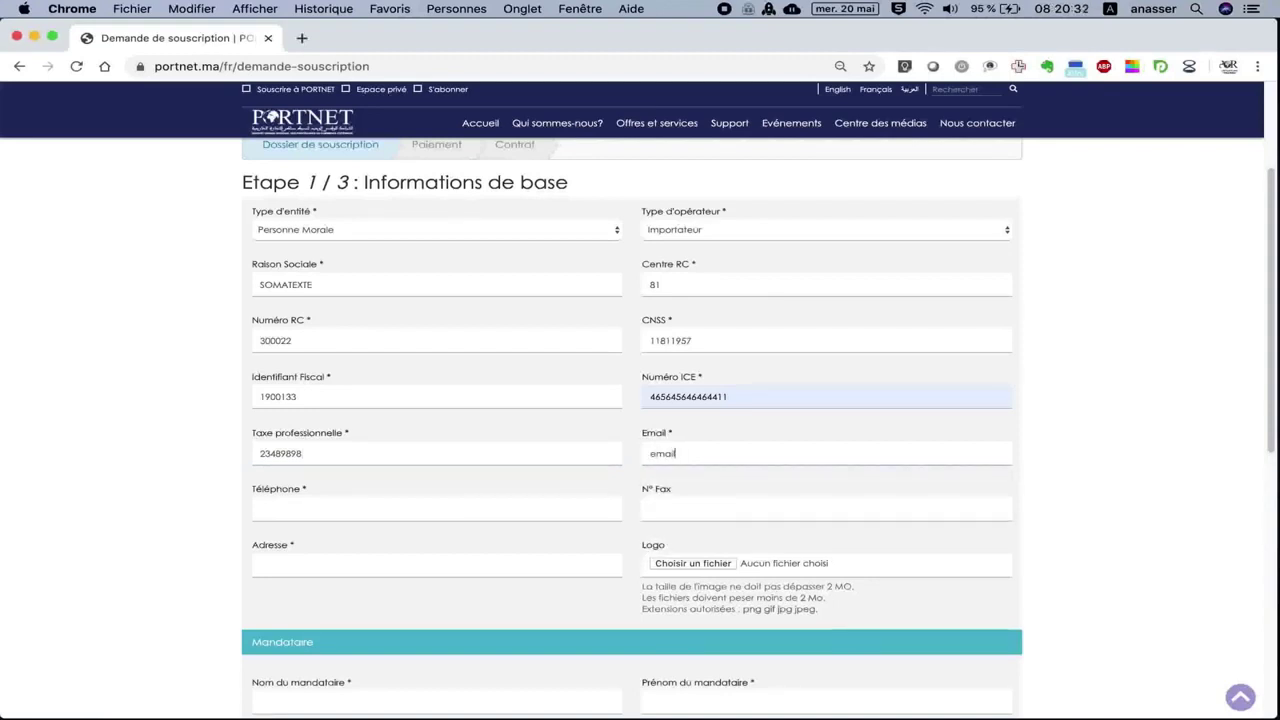
{"action": "left_click", "coordinate": [512, 514]}
{"action": "left_click", "coordinate": [530, 543]}
Enter the fax number and the company address 'Adresse entreprise'.
{"action": "left_click", "coordinate": [673, 507]}
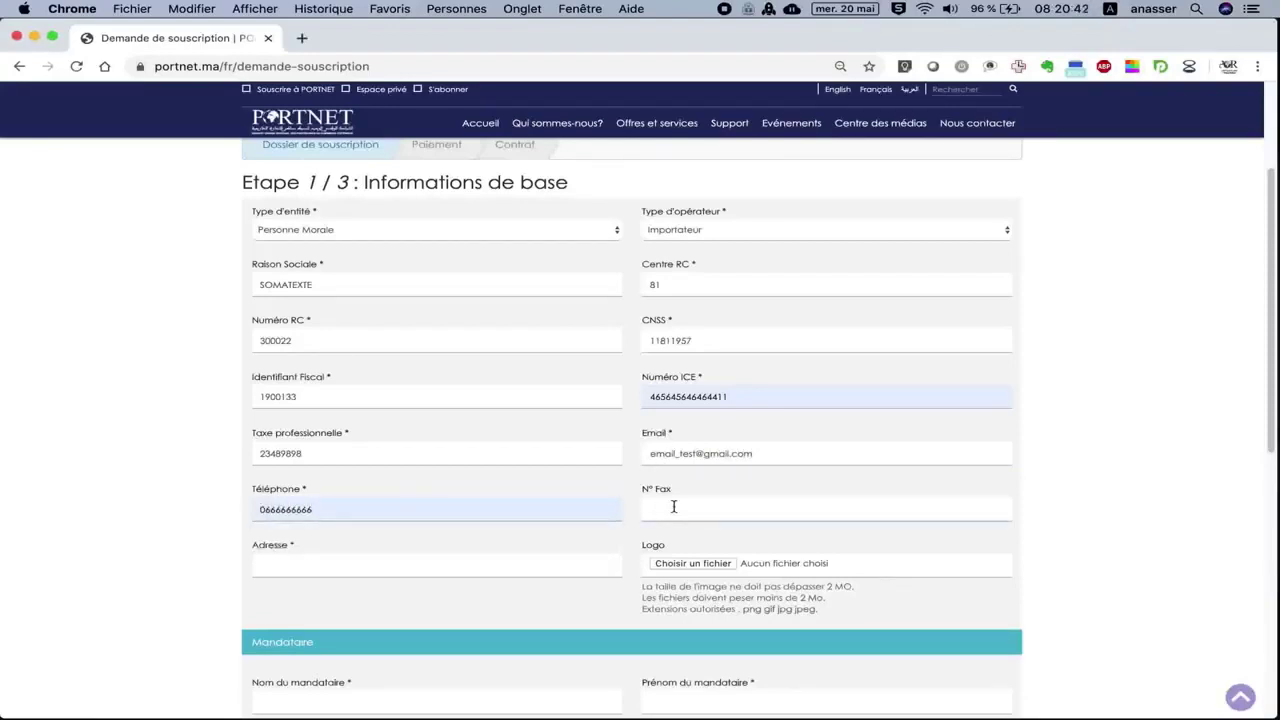
{"action": "left_click", "coordinate": [497, 568]}
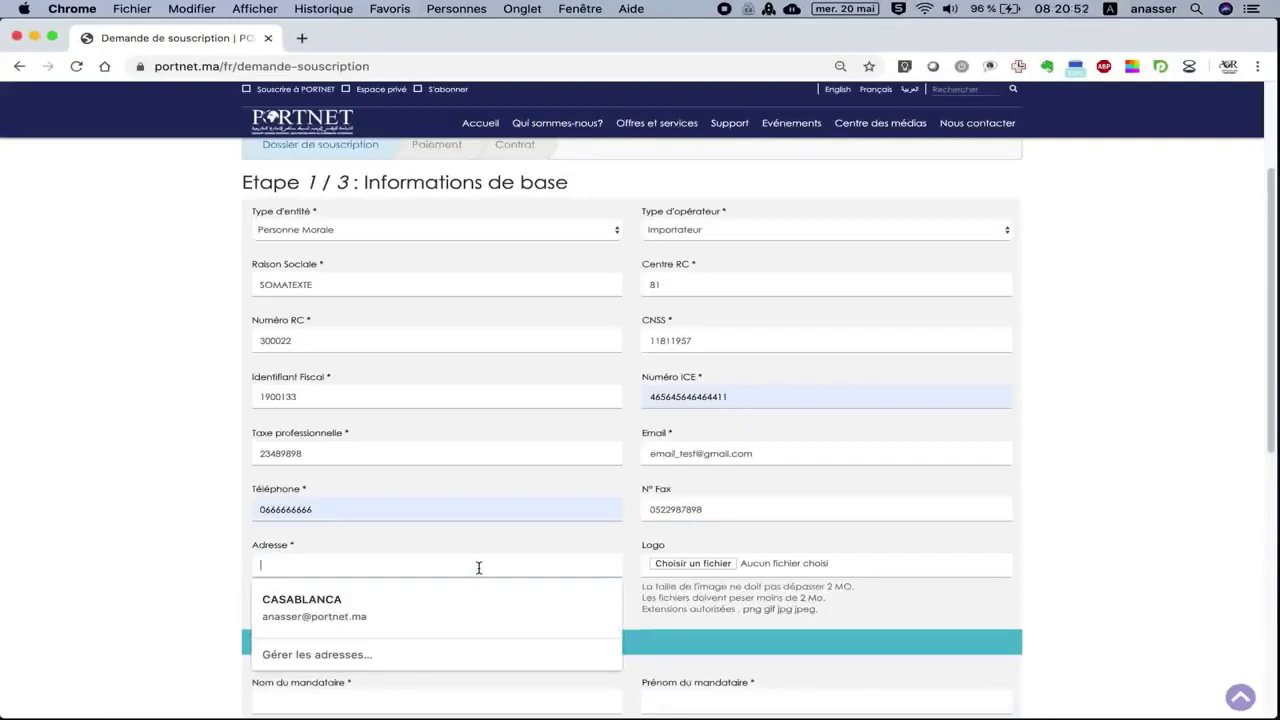
{"action": "type", "text": "A"}
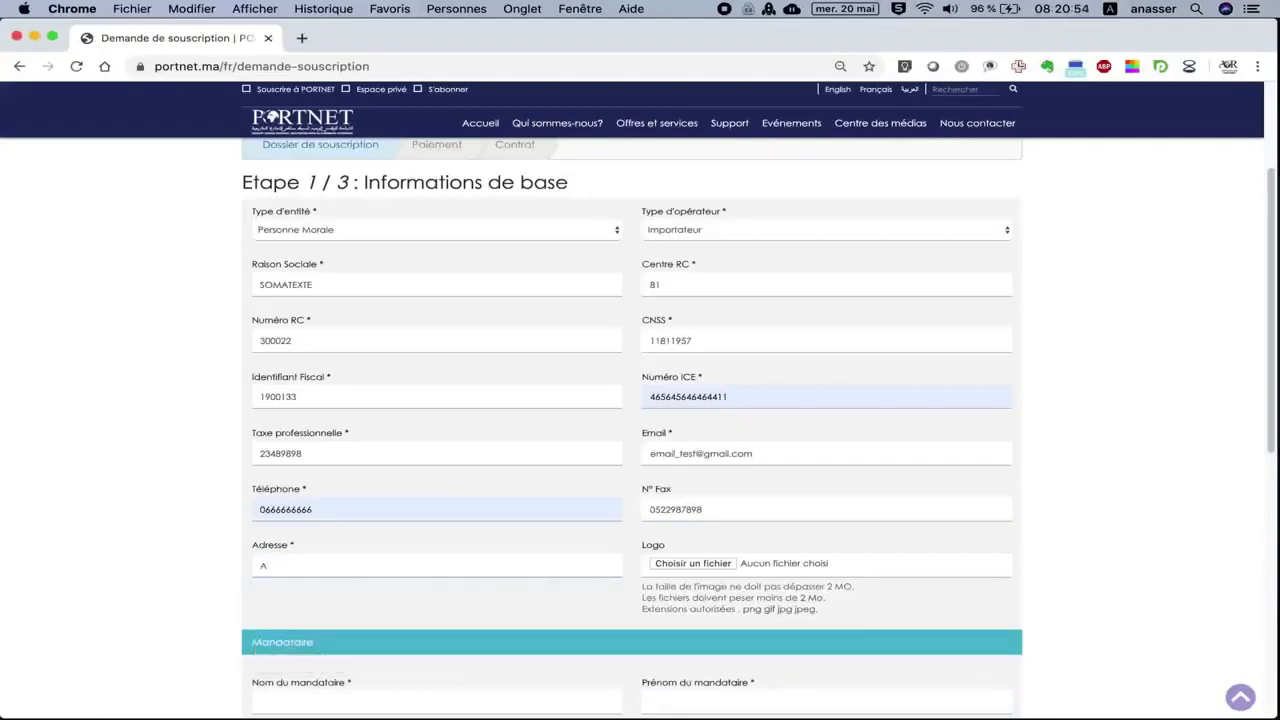
{"action": "type", "text": "dresse entreprise"}
{"action": "scroll", "coordinate": [480, 550], "scroll_direction": "down", "scroll_amount": 3}
{"action": "scroll", "coordinate": [479, 547], "scroll_direction": "up", "scroll_amount": 3}
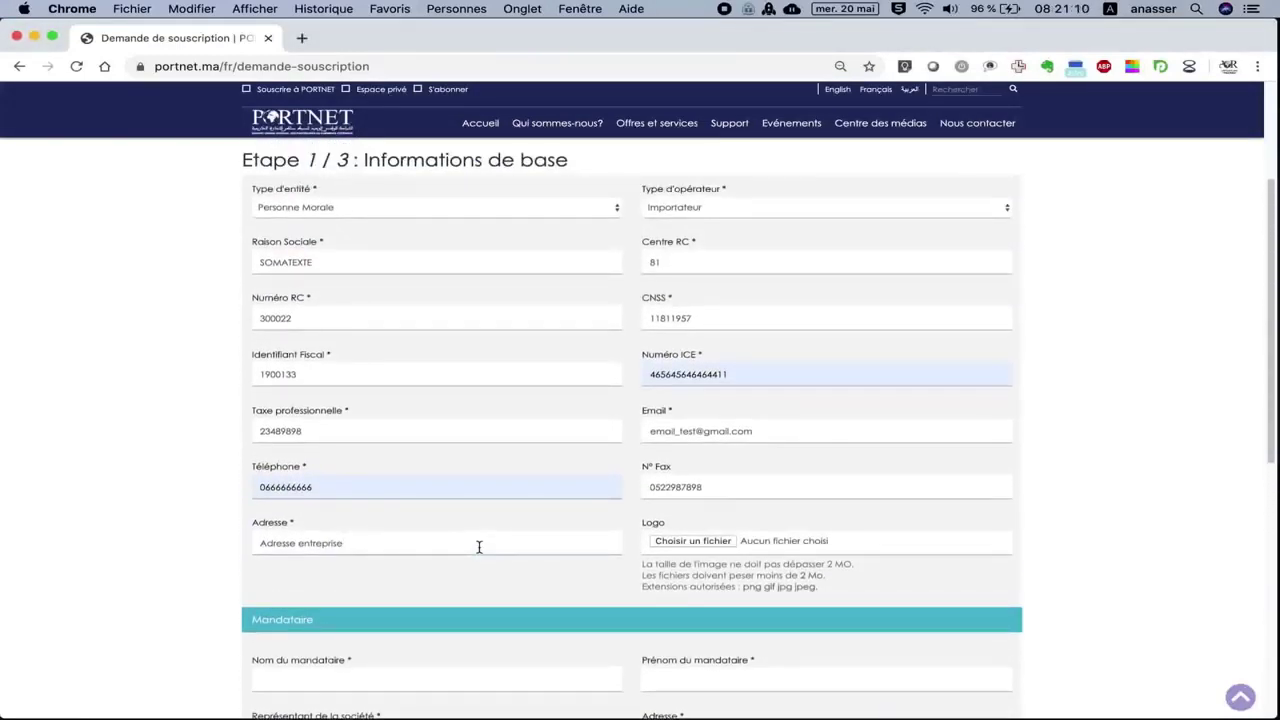
{"action": "scroll", "coordinate": [479, 547], "scroll_direction": "down", "scroll_amount": 6}
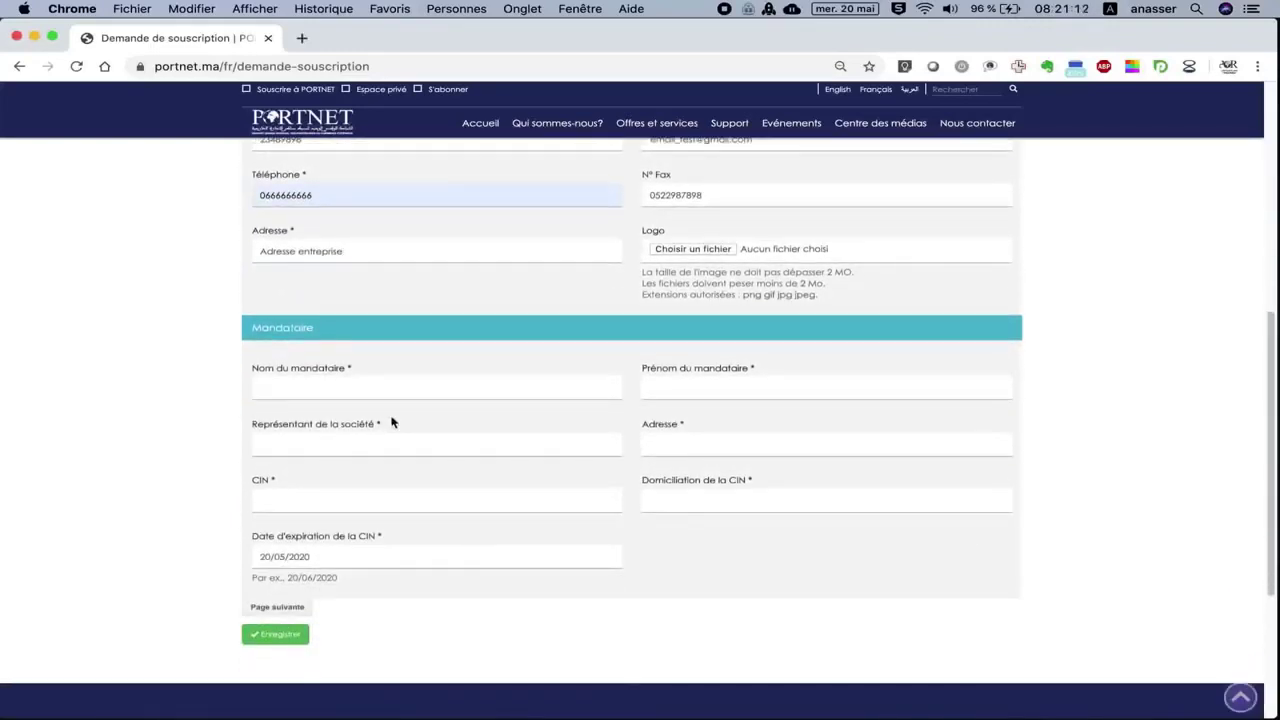
Enter the agent's last and first names, representative SOMATEXTE, and address 'Adresse siege sociale entreprise'.
{"action": "left_click", "coordinate": [391, 397]}
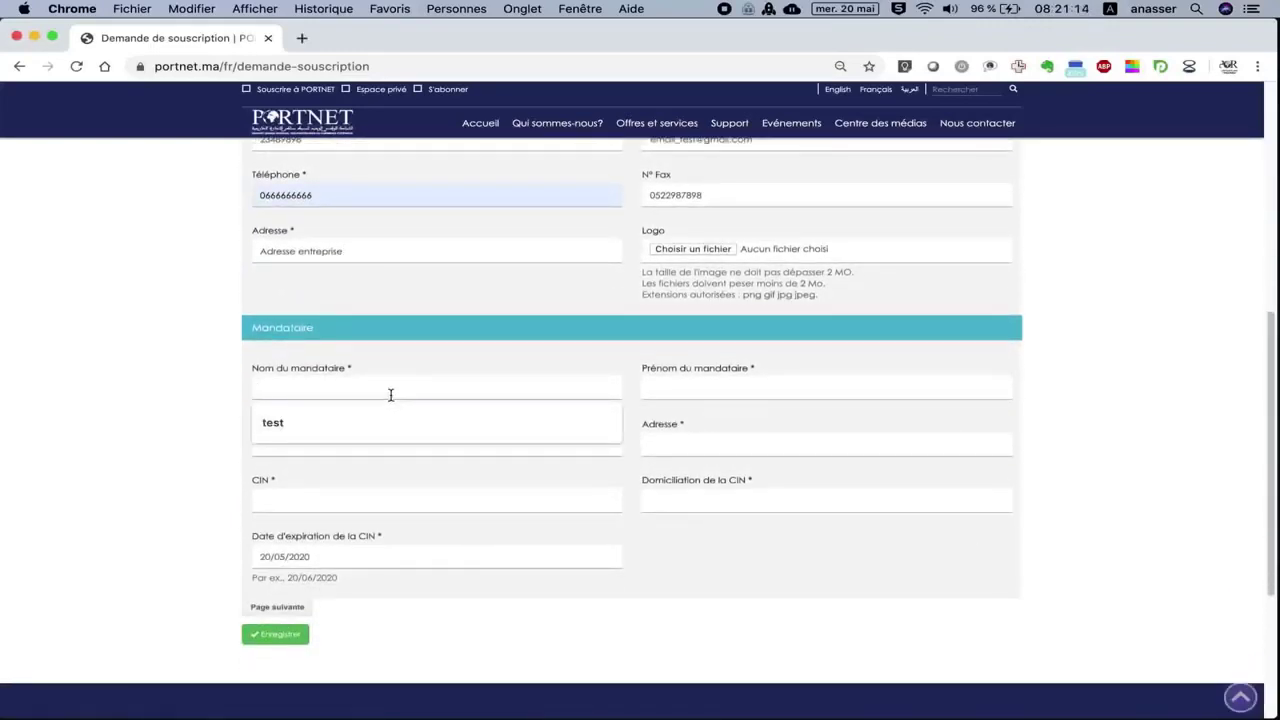
{"action": "type", "text": "N"}
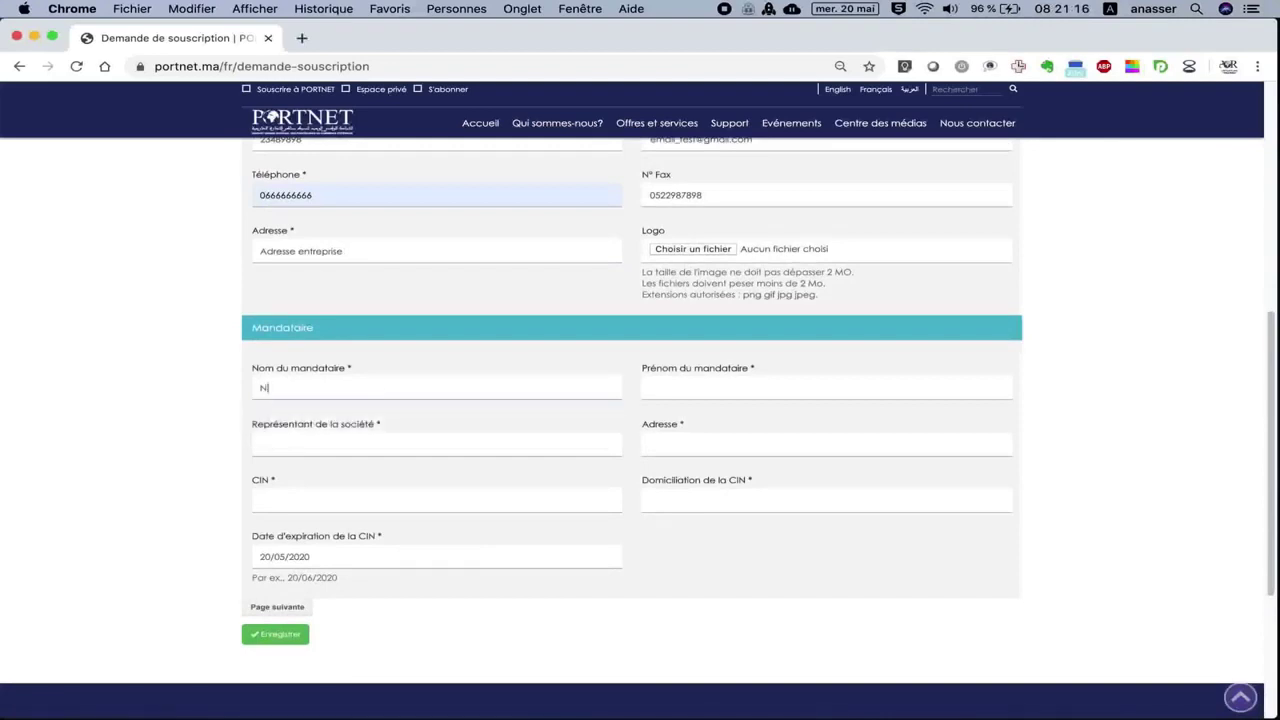
{"action": "type", "text": "om Mona"}
{"action": "type", "text": "dataire"}
{"action": "left_click", "coordinate": [661, 389]}
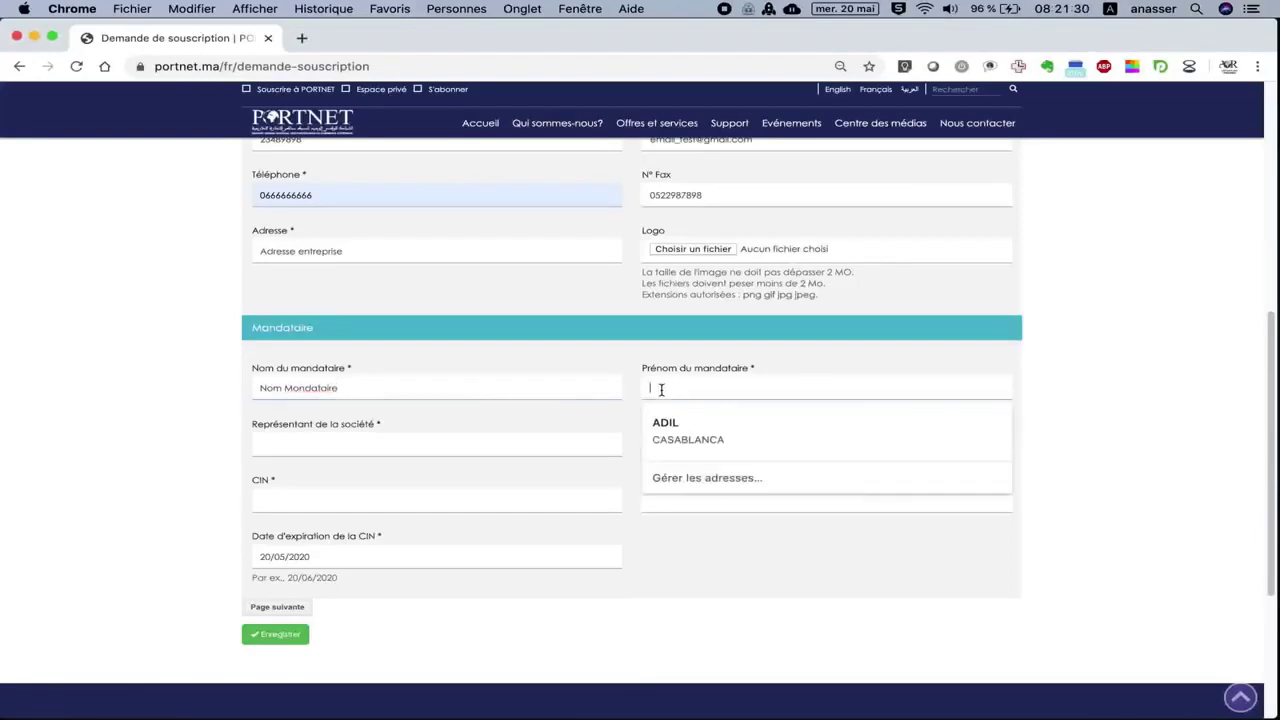
{"action": "type", "text": "Pré"}
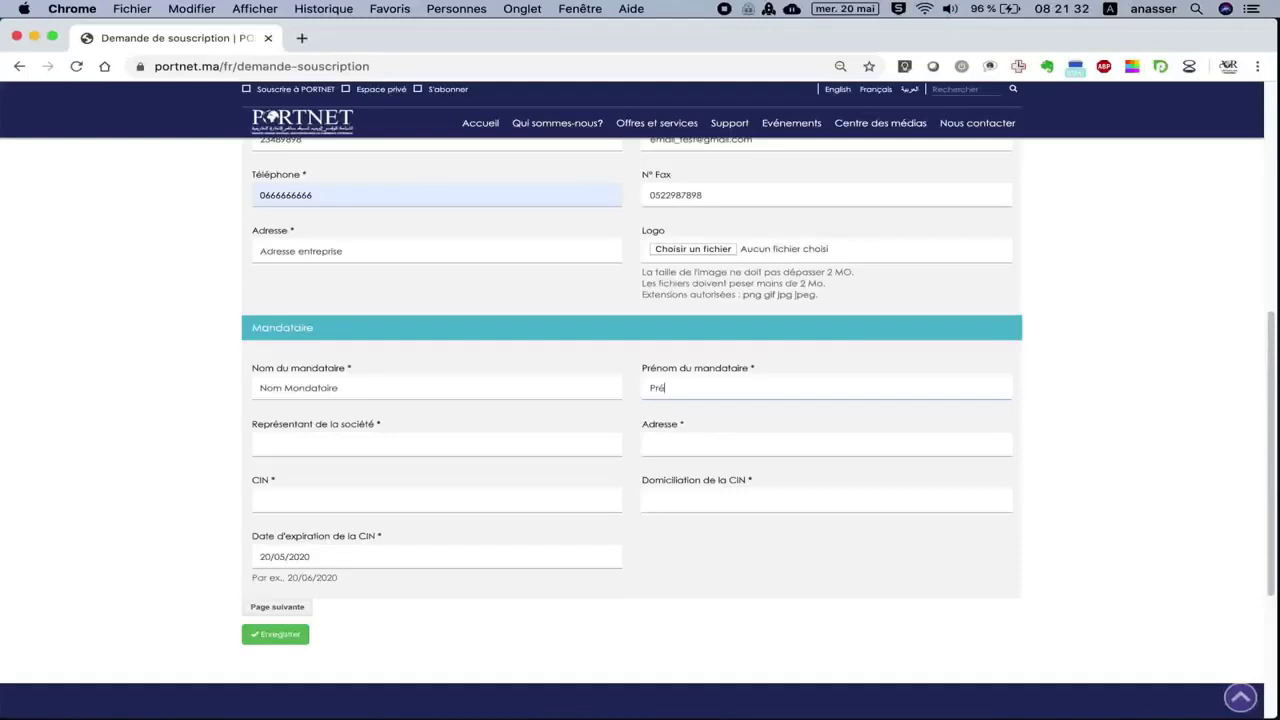
{"action": "type", "text": "nom Mondataire"}
{"action": "left_click", "coordinate": [432, 443]}
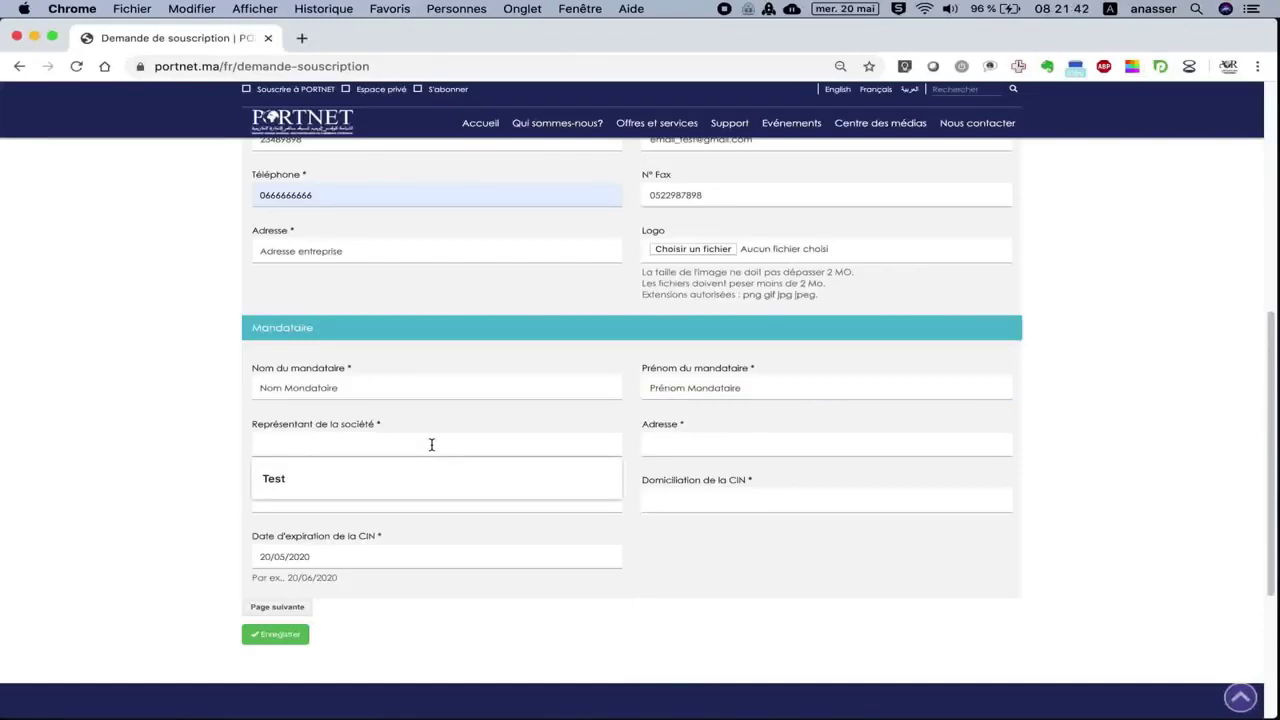
{"action": "type", "text": "R"}
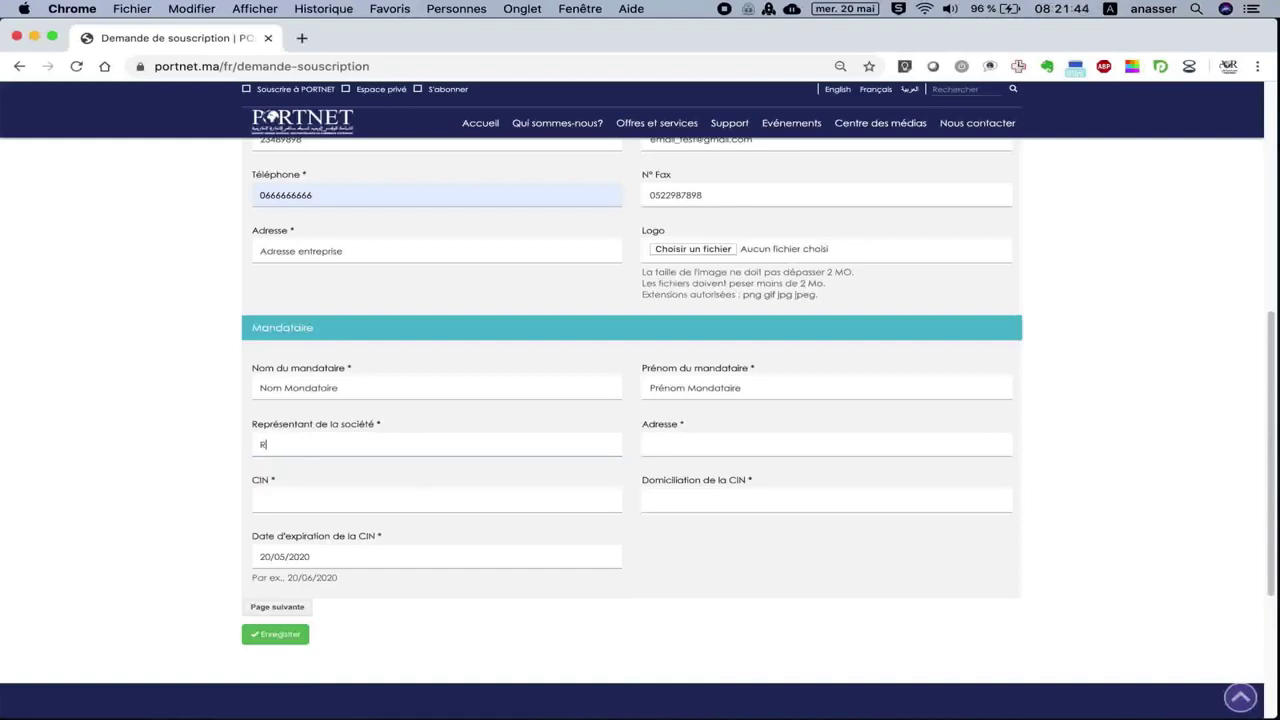
{"action": "type", "text": "aison"}
{"action": "key", "text": "BackSpace"}
{"action": "key", "text": "BackSpace"}
{"action": "key", "text": "BackSpace"}
{"action": "key", "text": "BackSpace"}
{"action": "key", "text": "BackSpace"}
{"action": "key", "text": "BackSpace"}
{"action": "type", "text": "SOMATEXTE"}
{"action": "left_click", "coordinate": [689, 450]}
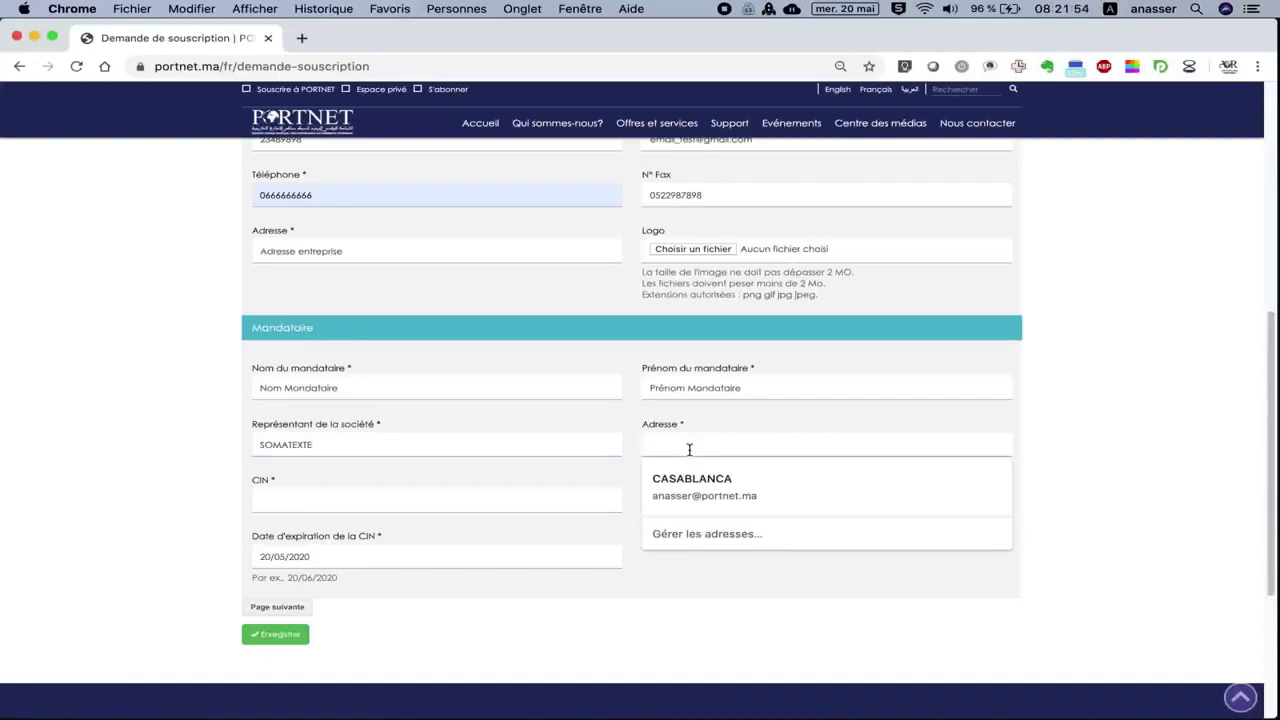
{"action": "type", "text": "Adresse"}
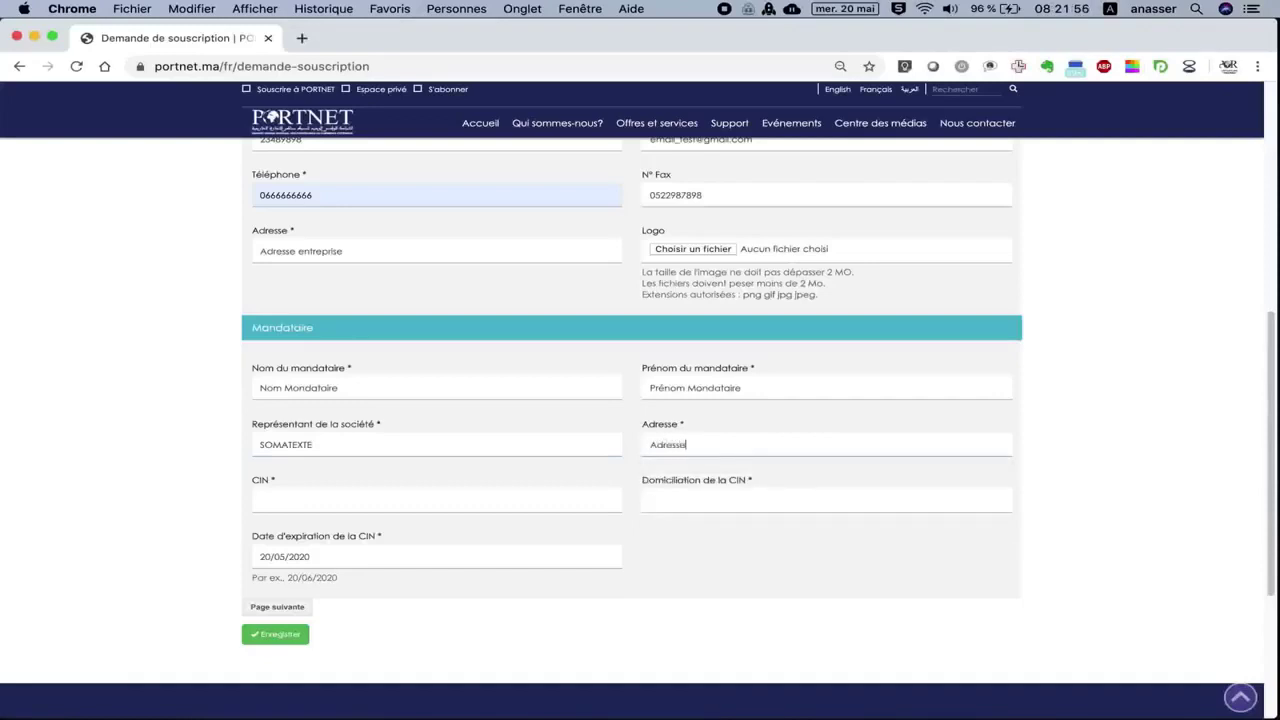
{"action": "type", "text": " siege sociale entreprise"}
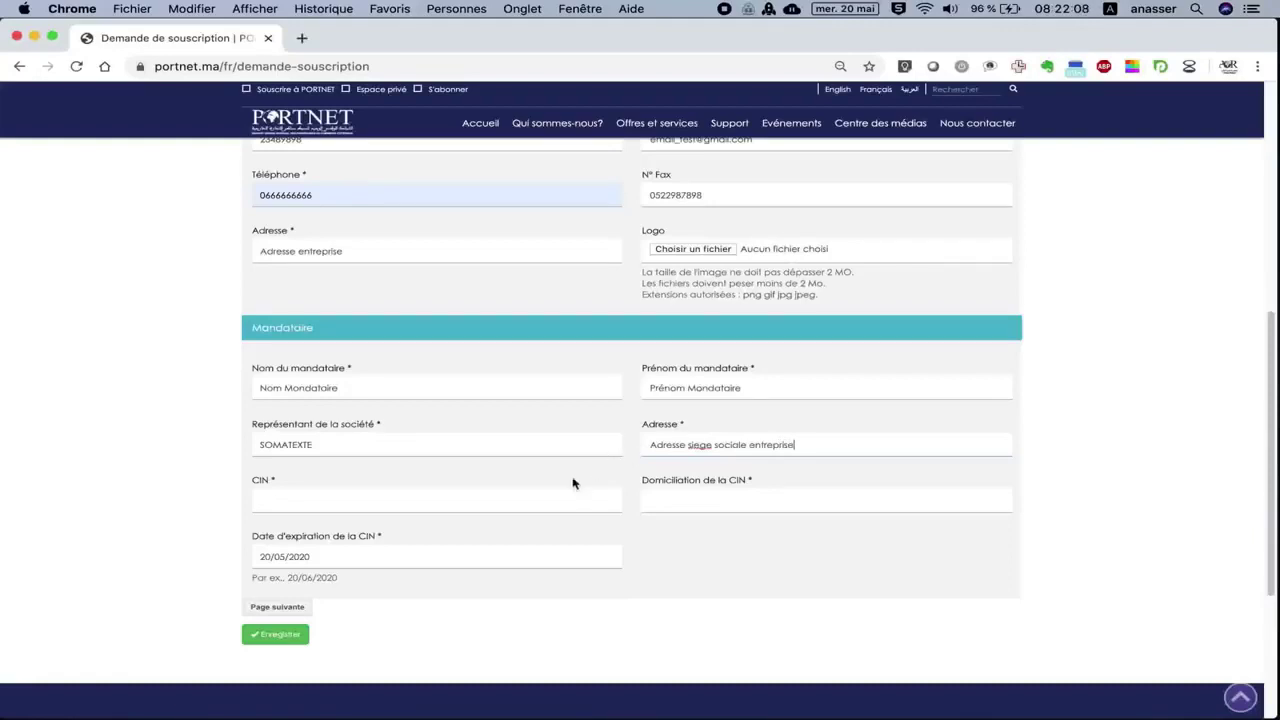
Enter the CIN number, choose CASABLANCA as CIN domicile, and set CIN expiry to 20/05/2021.
{"action": "left_click", "coordinate": [530, 500]}
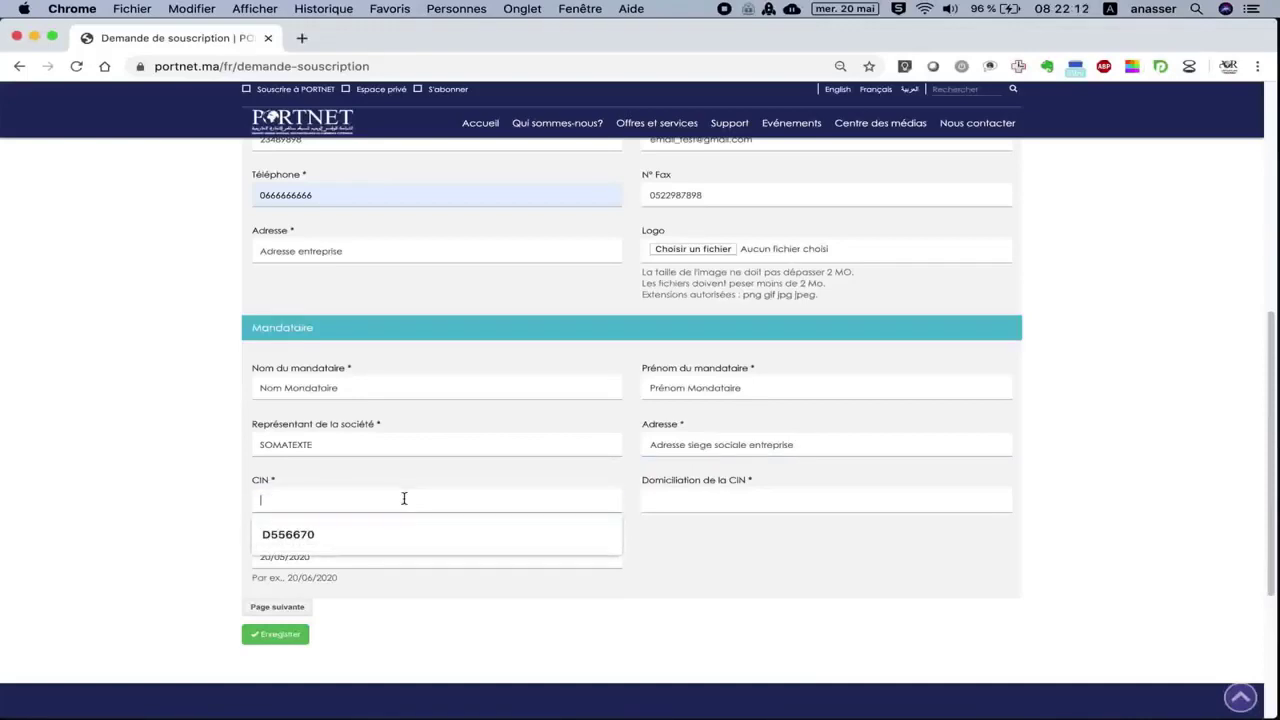
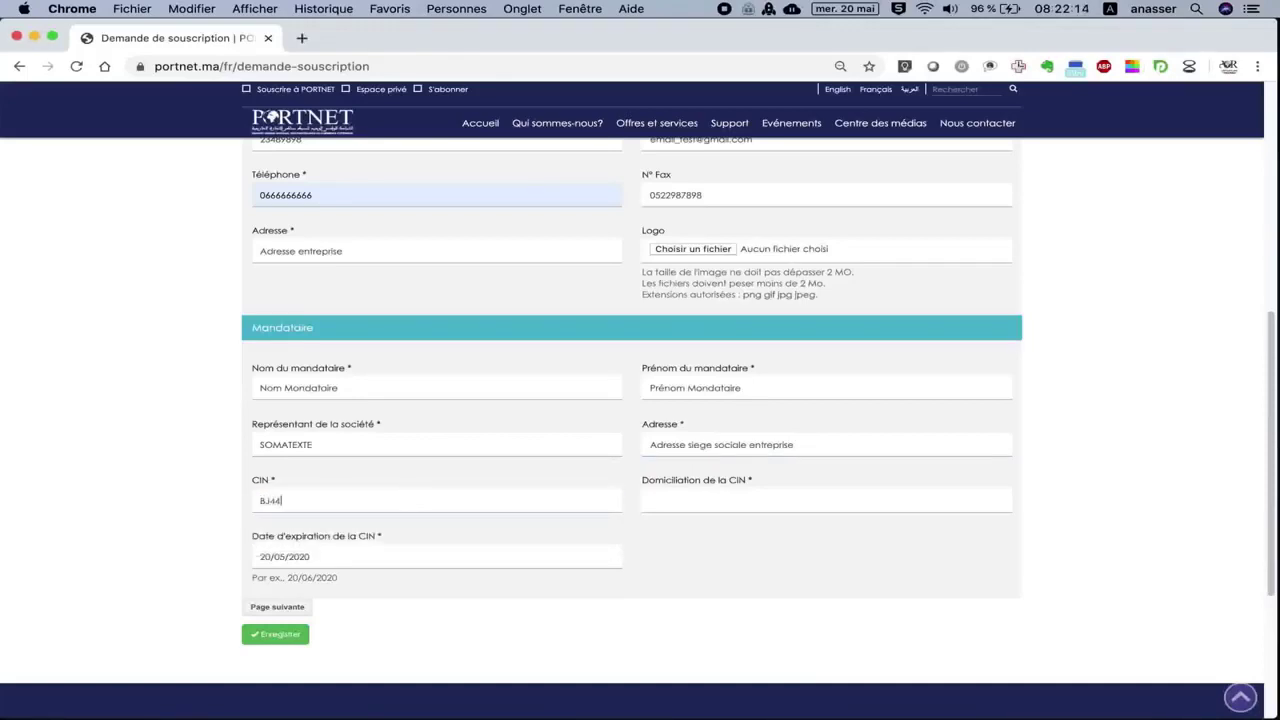
{"action": "left_click", "coordinate": [650, 508]}
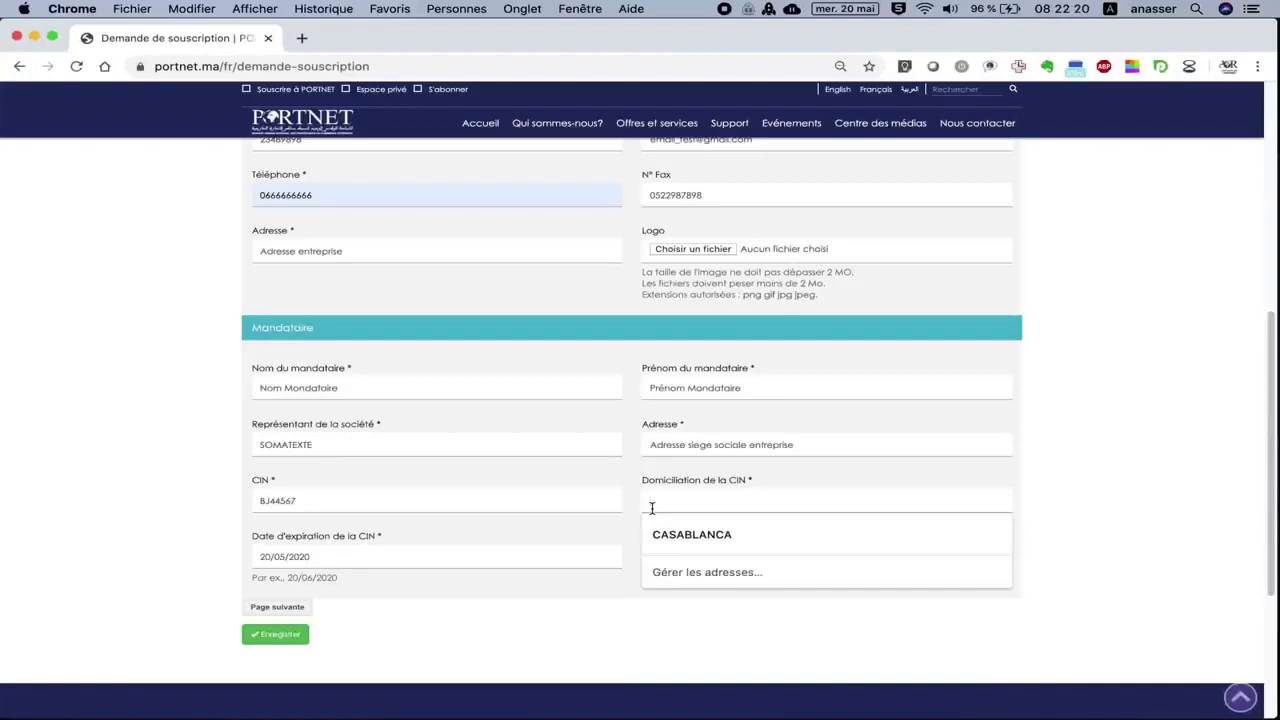
{"action": "left_click", "coordinate": [700, 533]}
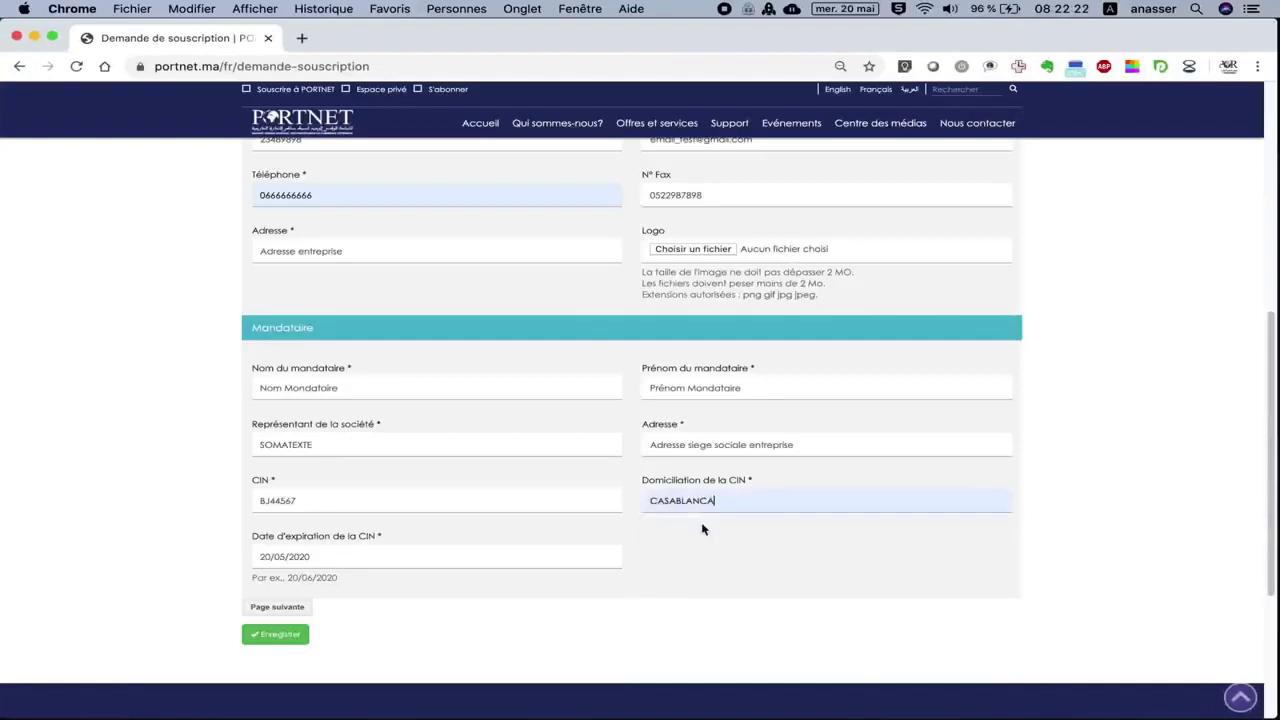
{"action": "left_click", "coordinate": [380, 556]}
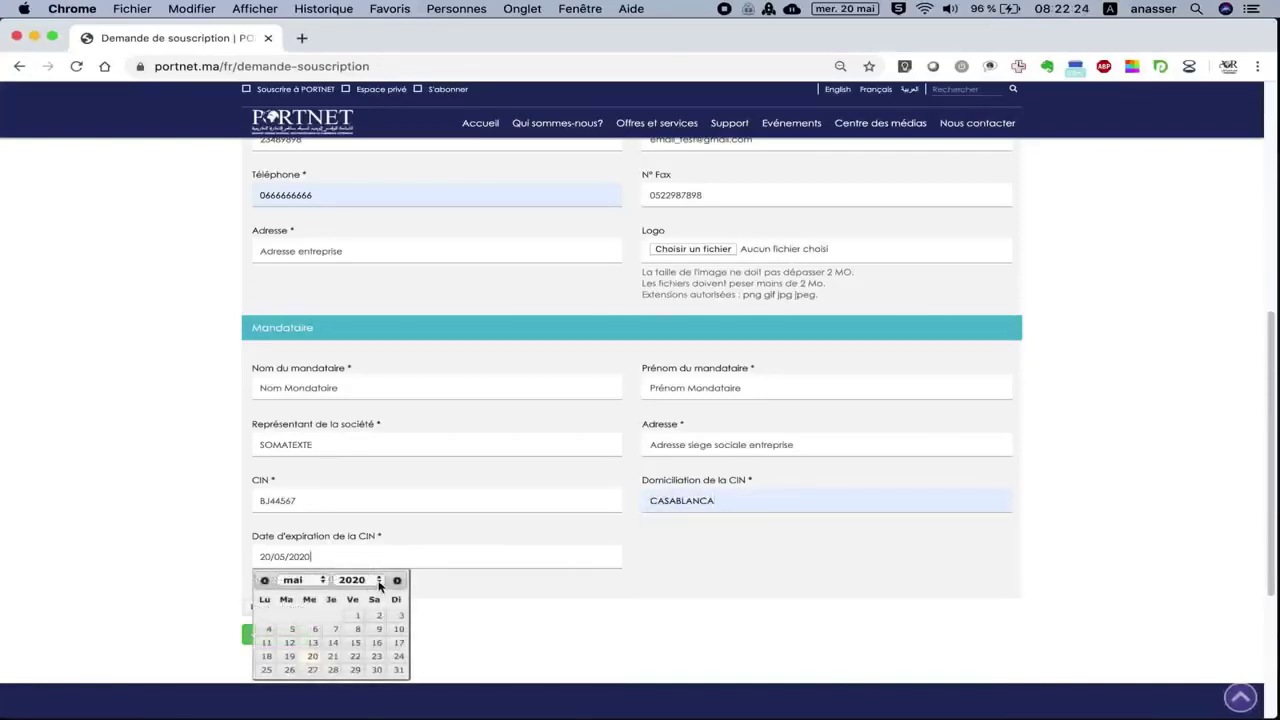
{"action": "left_click", "coordinate": [379, 581]}
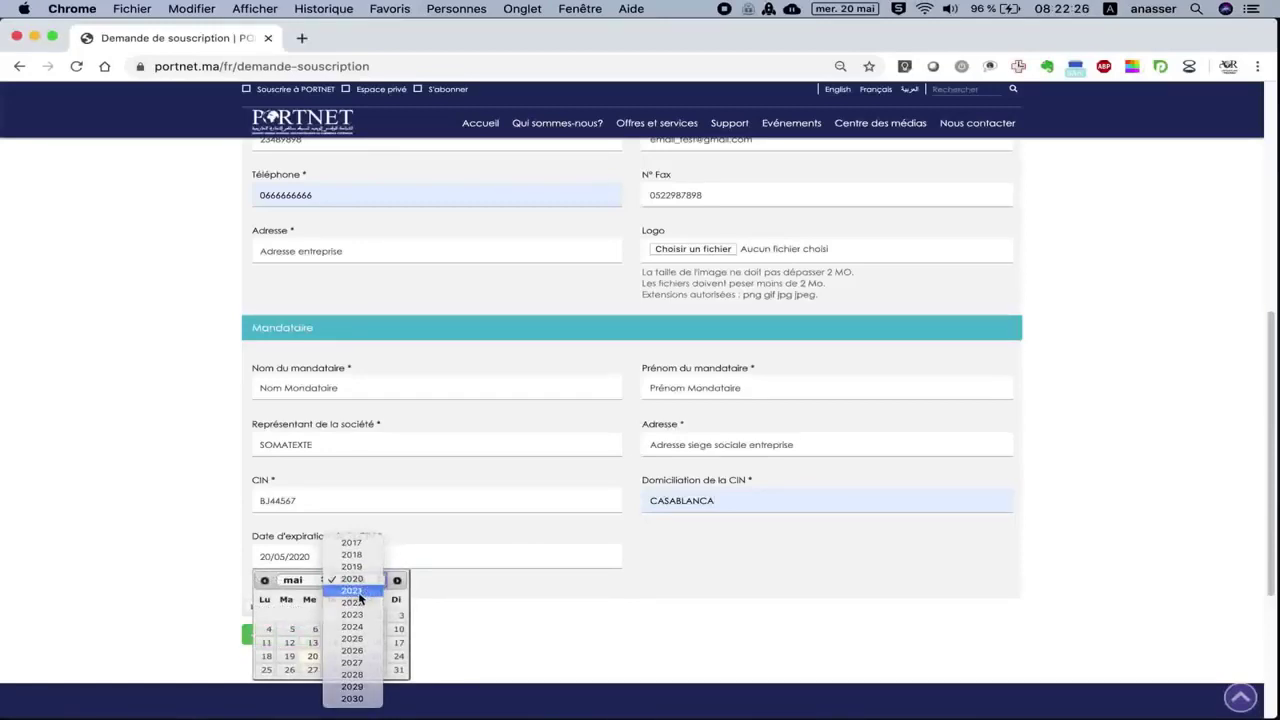
{"action": "left_click", "coordinate": [366, 591]}
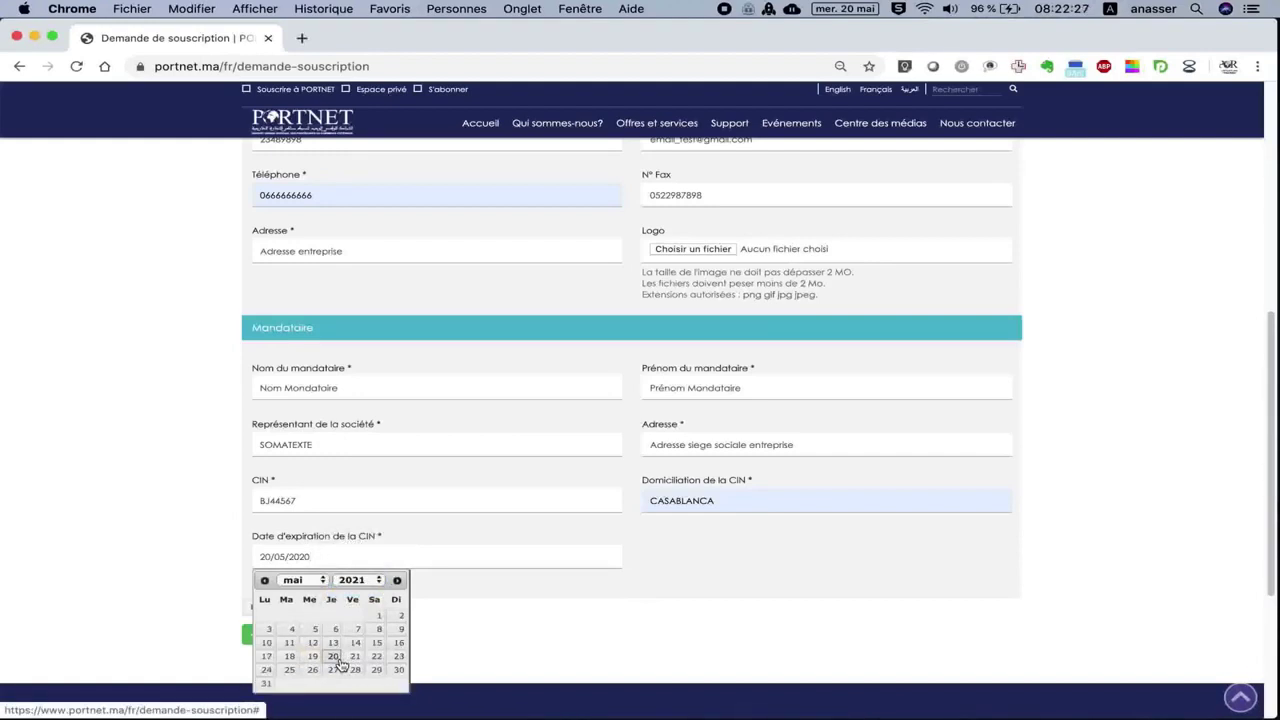
{"action": "left_click", "coordinate": [338, 660]}
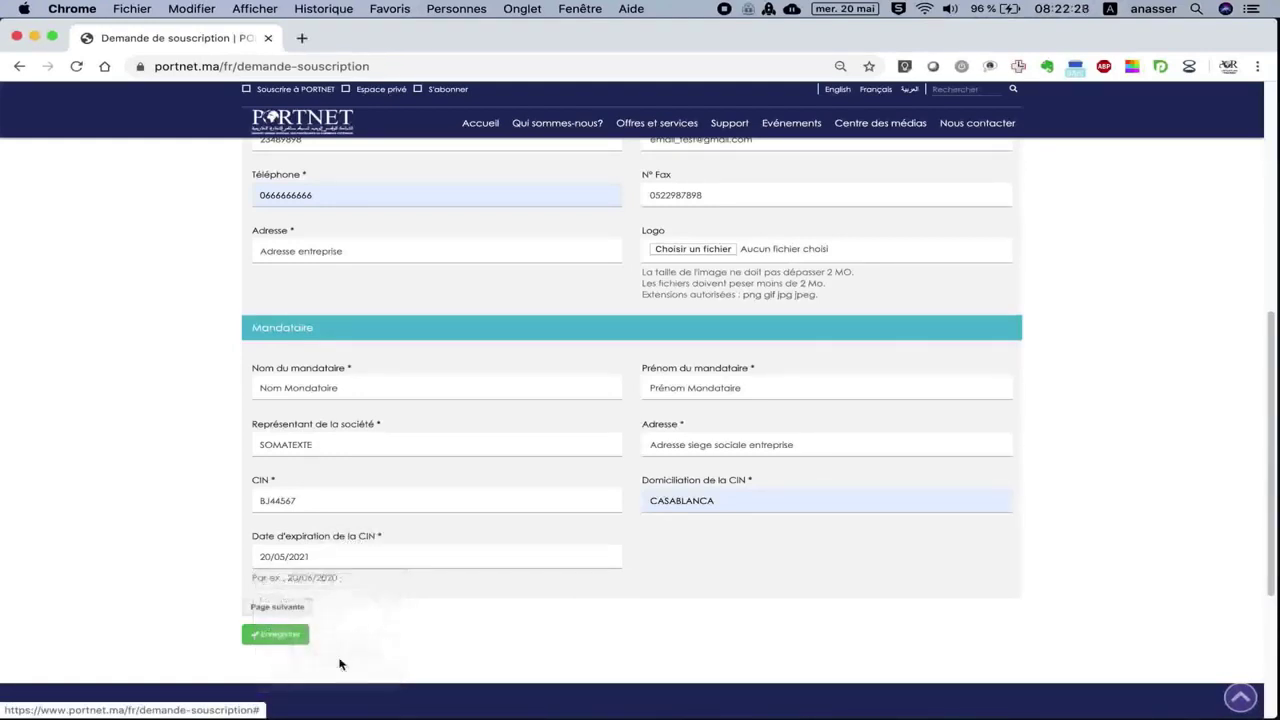
Move to the Documents step and attach Scan_15488.pdf as the Attestation de RIB.
{"action": "left_click", "coordinate": [278, 608]}
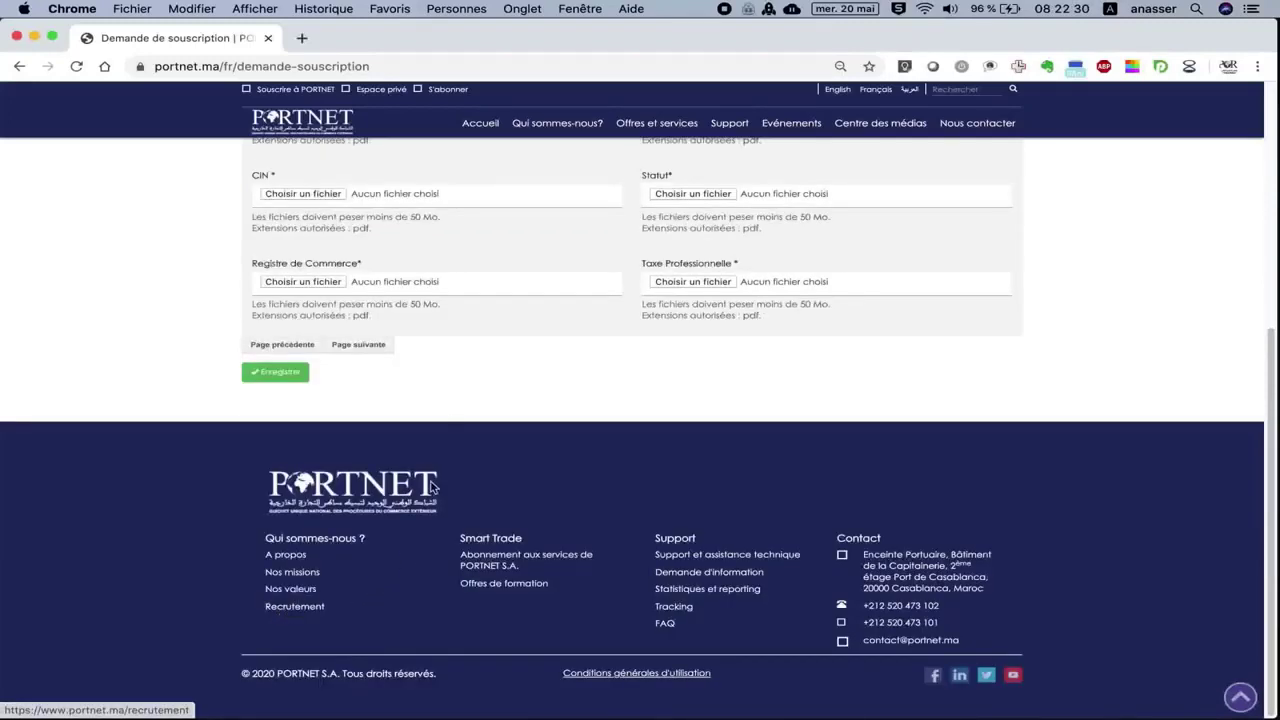
{"action": "scroll", "coordinate": [490, 347], "scroll_direction": "up", "scroll_amount": 3}
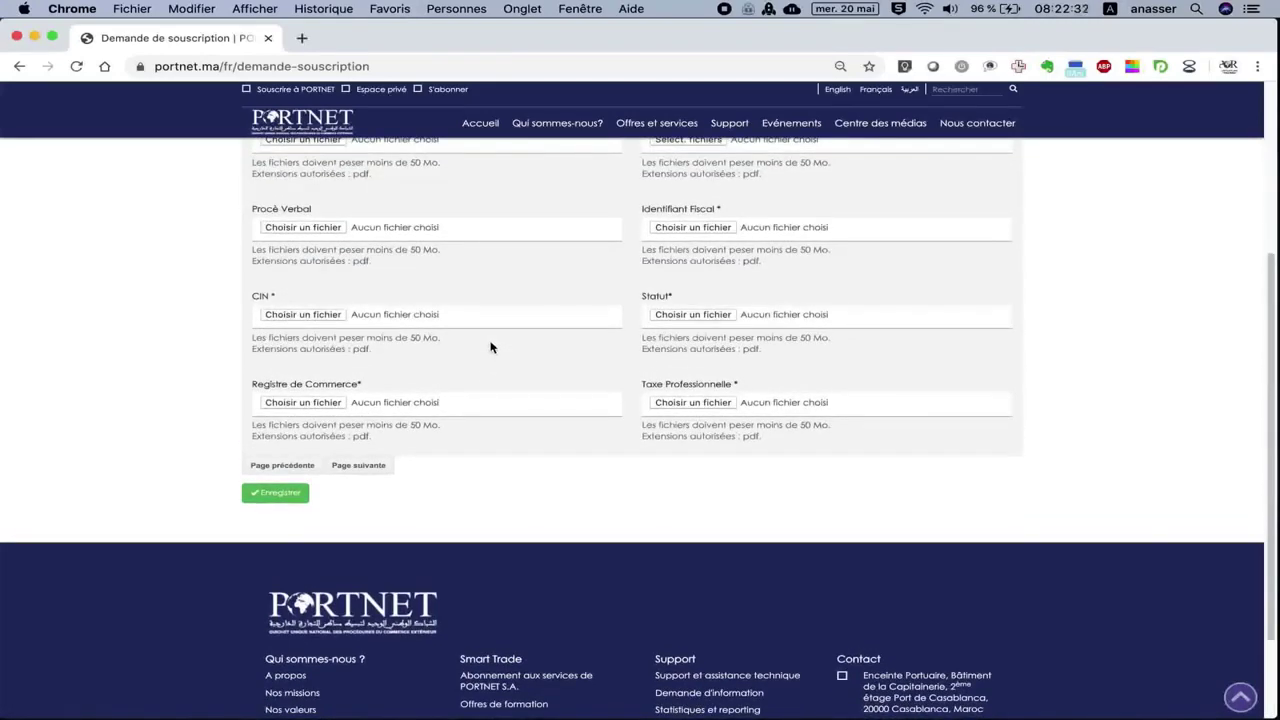
{"action": "scroll", "coordinate": [490, 347], "scroll_direction": "up", "scroll_amount": 3}
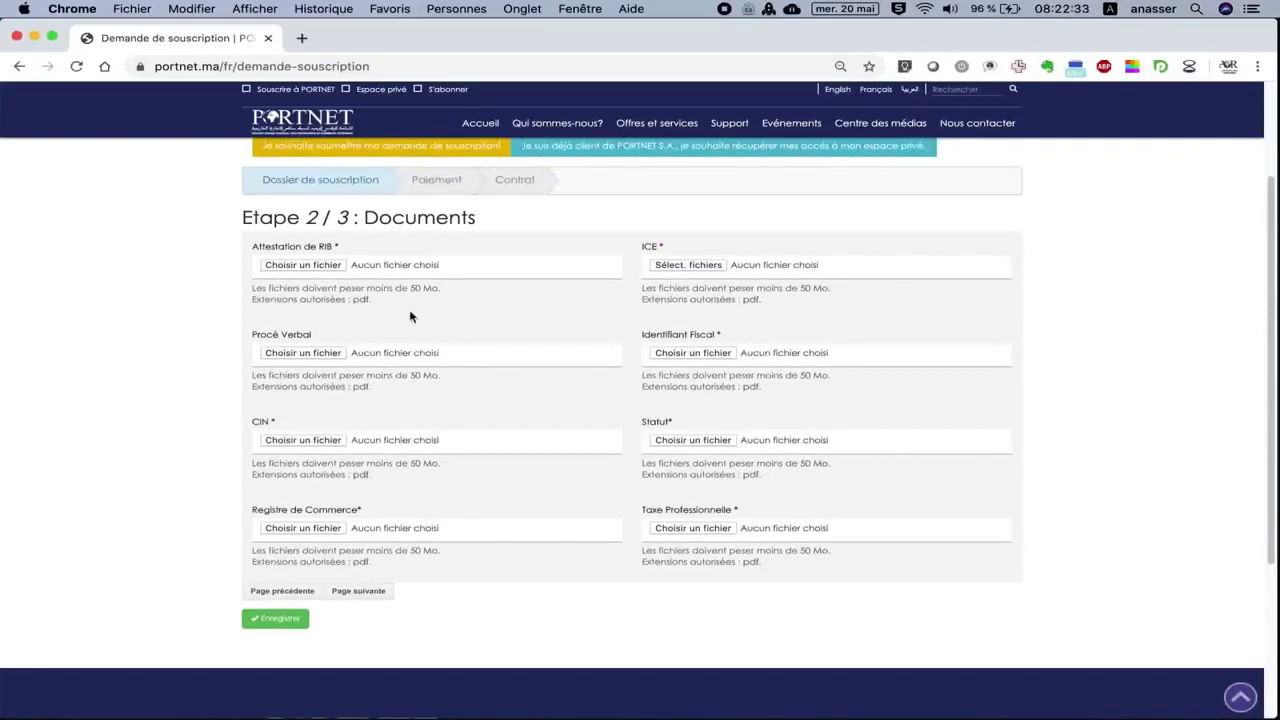
{"action": "left_click", "coordinate": [360, 266]}
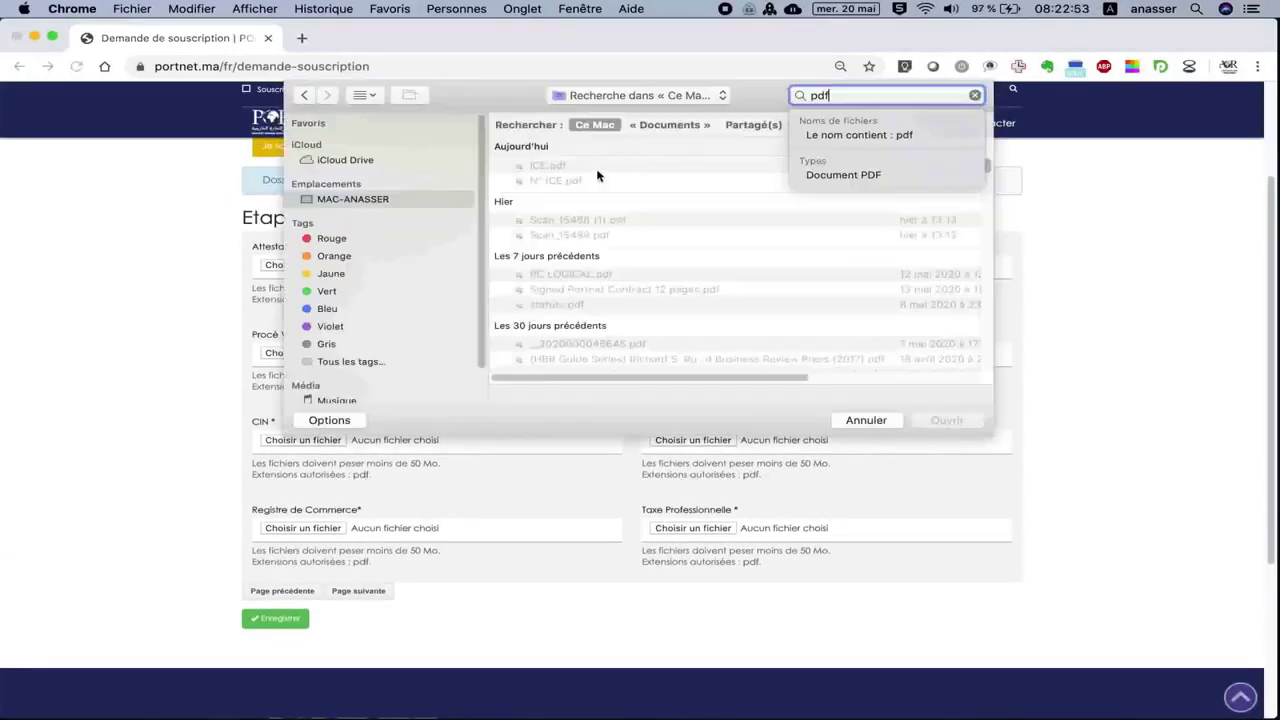
{"action": "left_click", "coordinate": [600, 235]}
{"action": "left_click", "coordinate": [600, 235]}
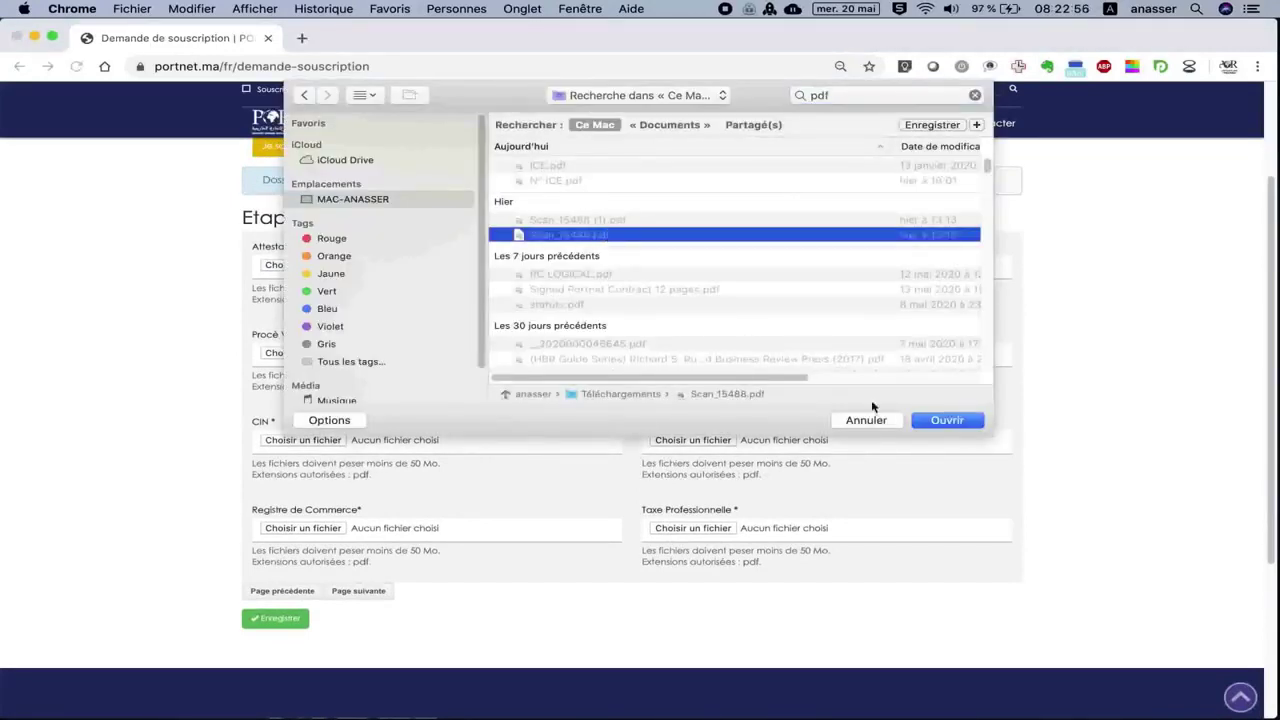
{"action": "left_click", "coordinate": [936, 421]}
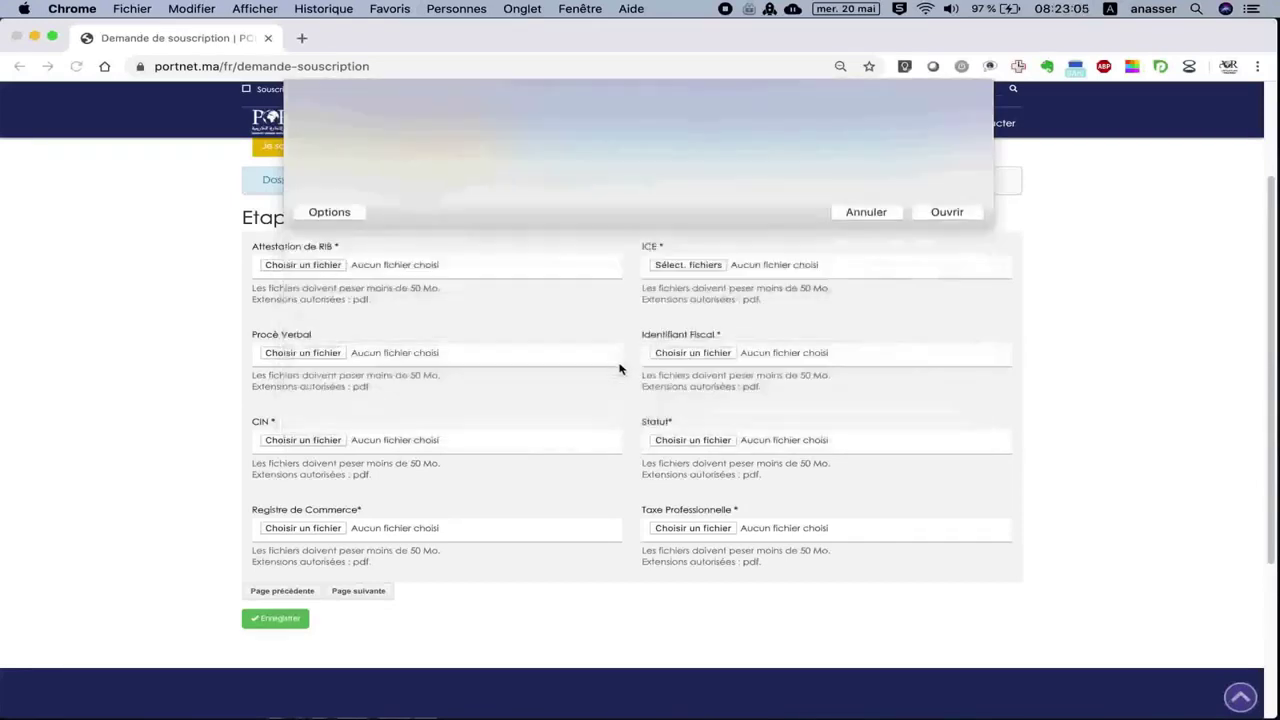
Attach Scan_15488.pdf as the ICE document, found by searching 'scan'.
{"action": "left_click", "coordinate": [690, 266]}
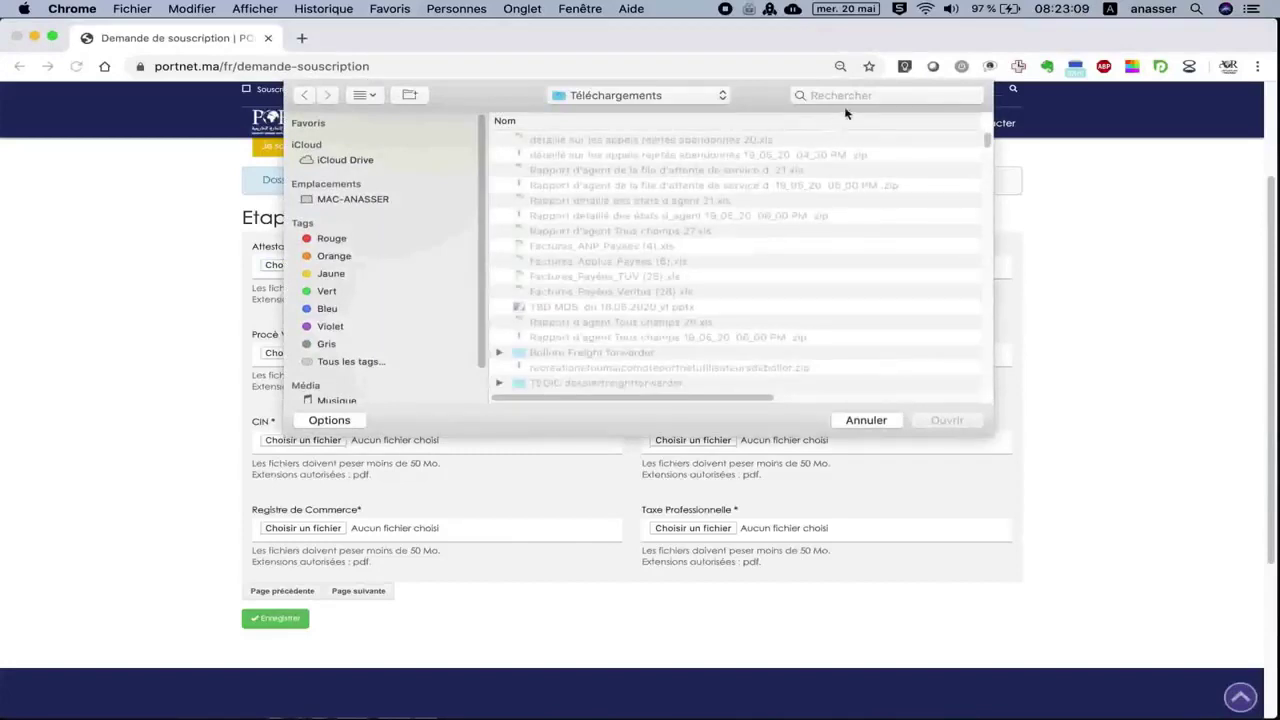
{"action": "left_click", "coordinate": [856, 95]}
{"action": "type", "text": "sc"}
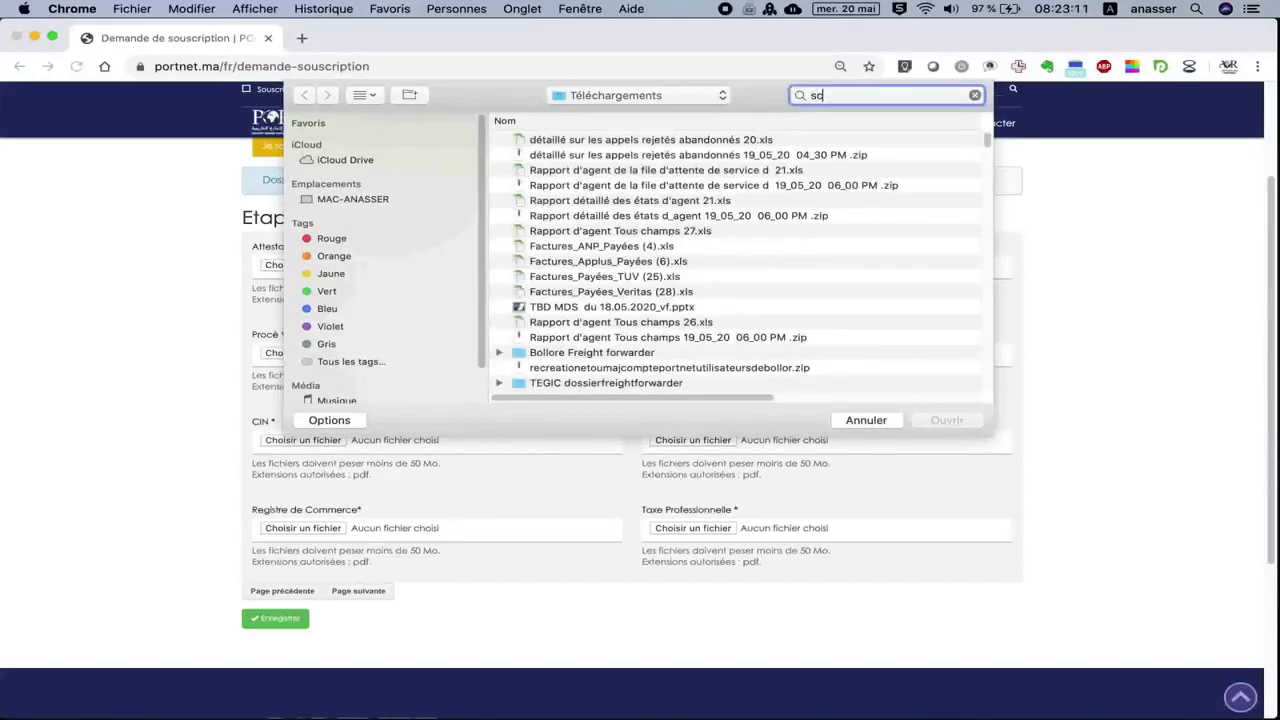
{"action": "type", "text": "an"}
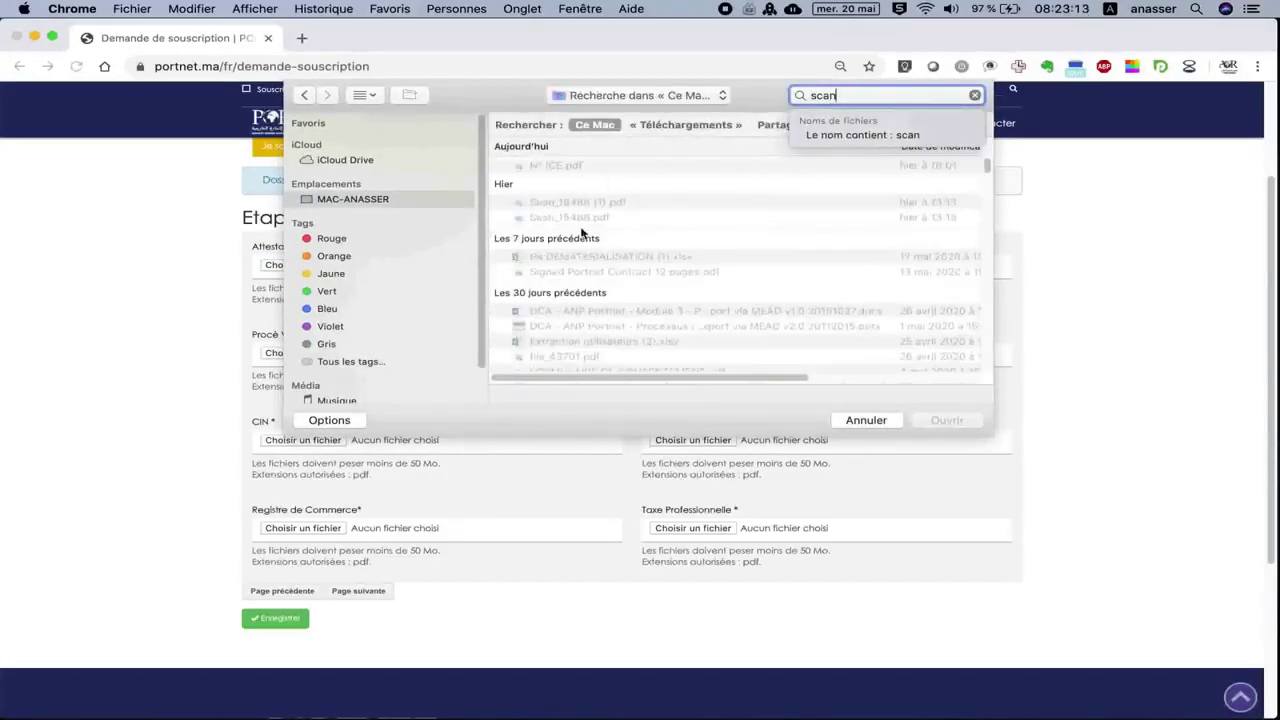
{"action": "left_click", "coordinate": [583, 218]}
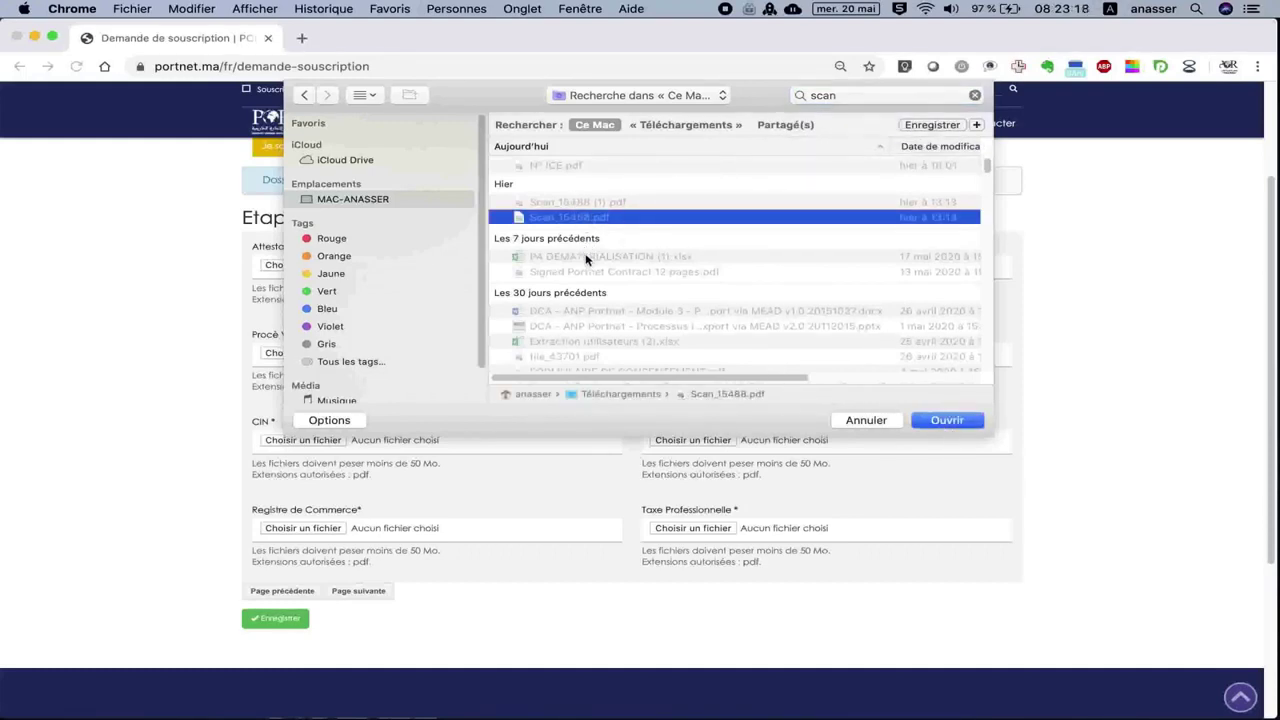
{"action": "left_click", "coordinate": [947, 420]}
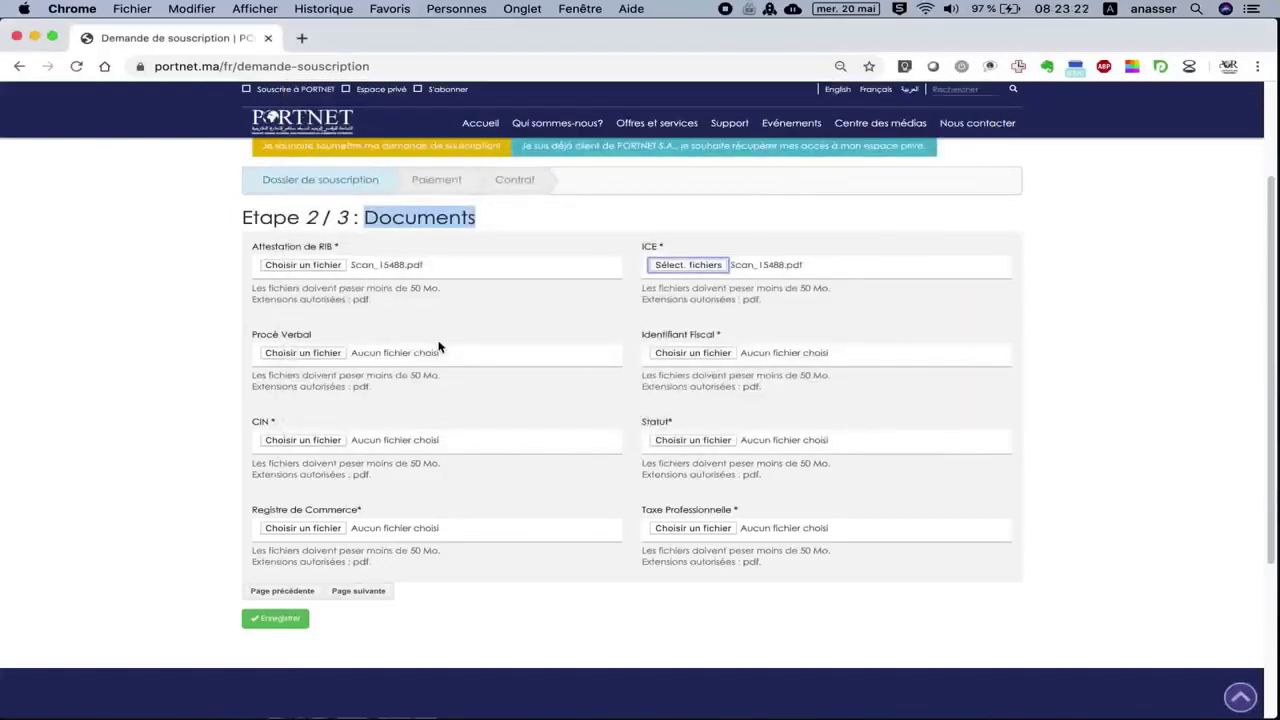
Attach the scanned PDF as the Procès Verbal and Identifiant Fiscal documents.
{"action": "left_click", "coordinate": [319, 353]}
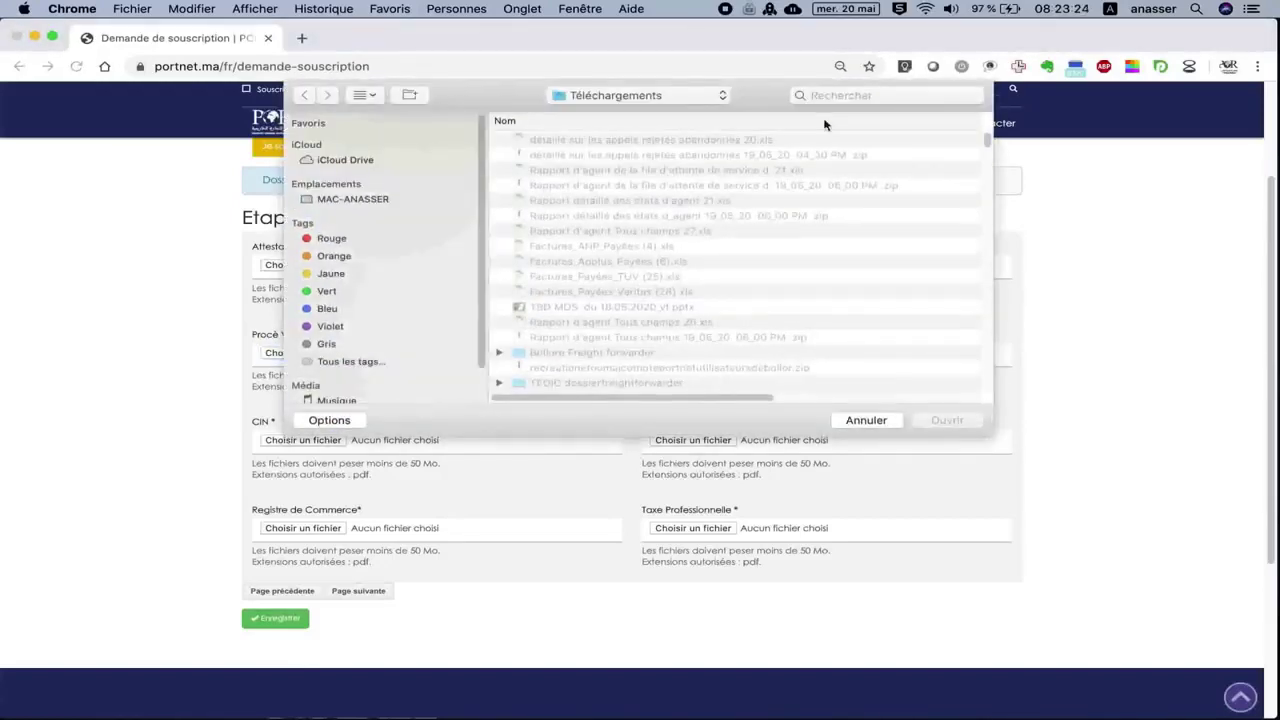
{"action": "left_click", "coordinate": [860, 95]}
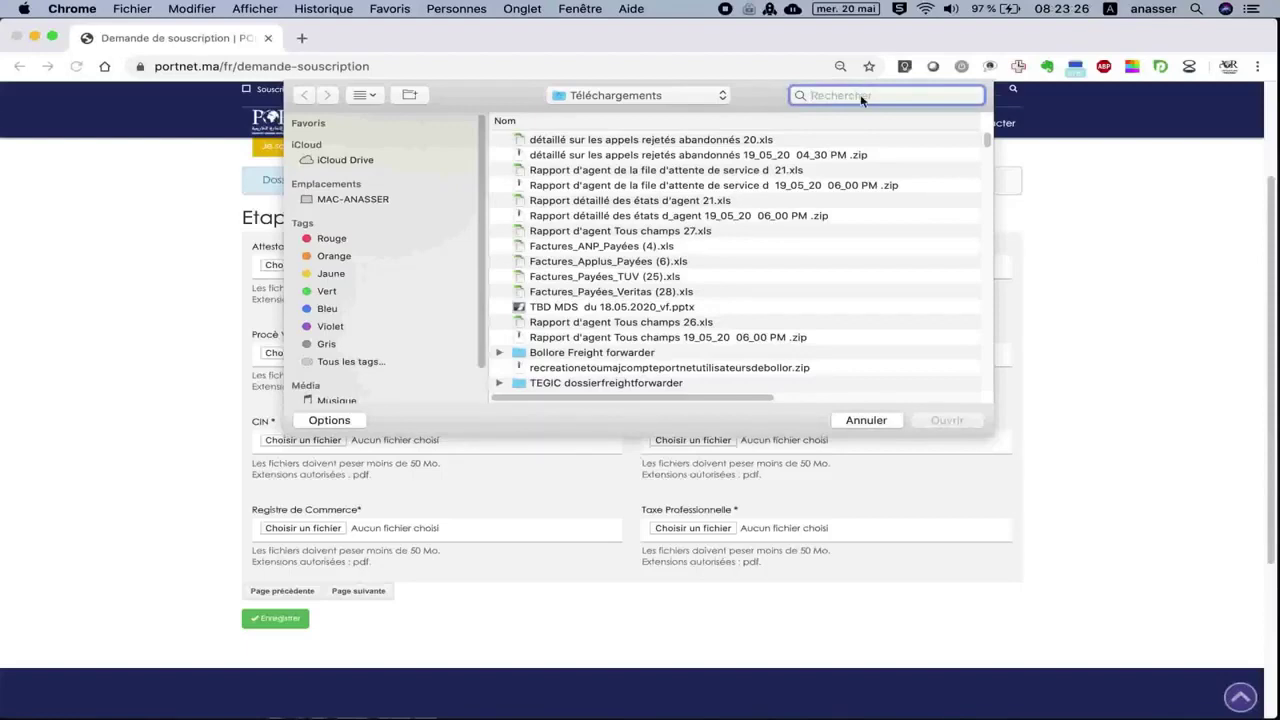
{"action": "type", "text": "scan"}
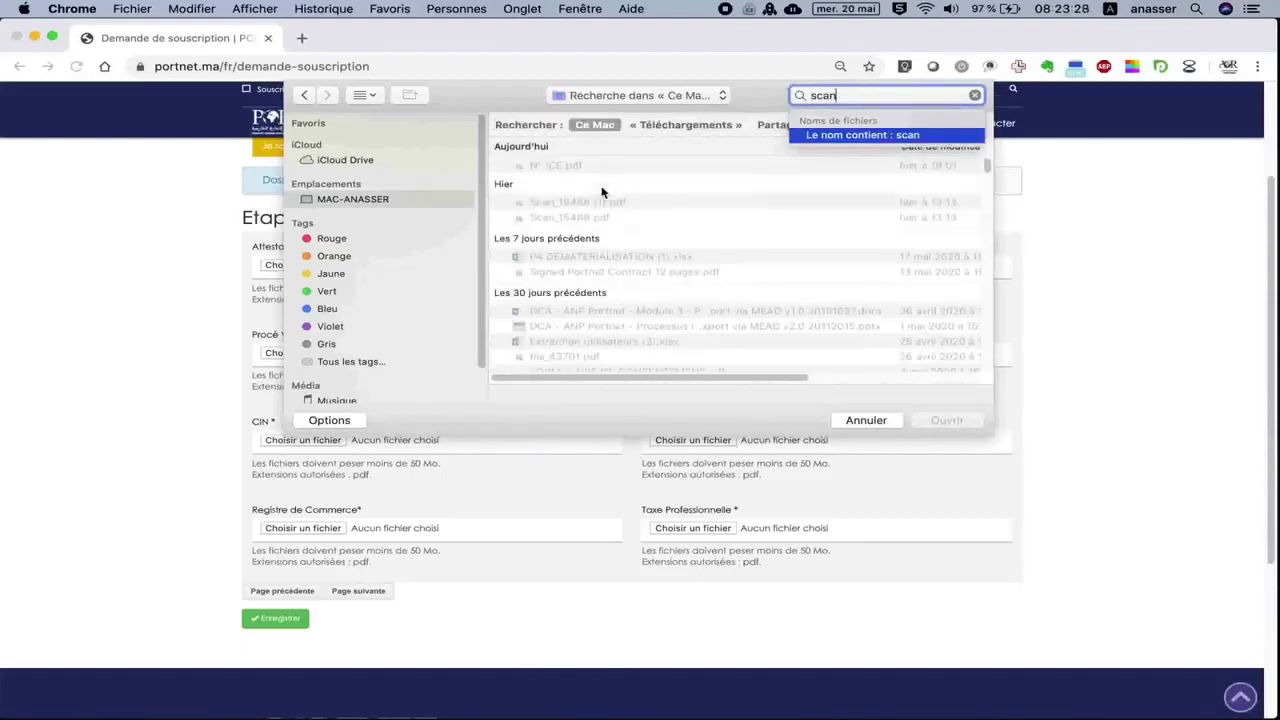
{"action": "left_click", "coordinate": [578, 204]}
{"action": "key", "text": "Return"}
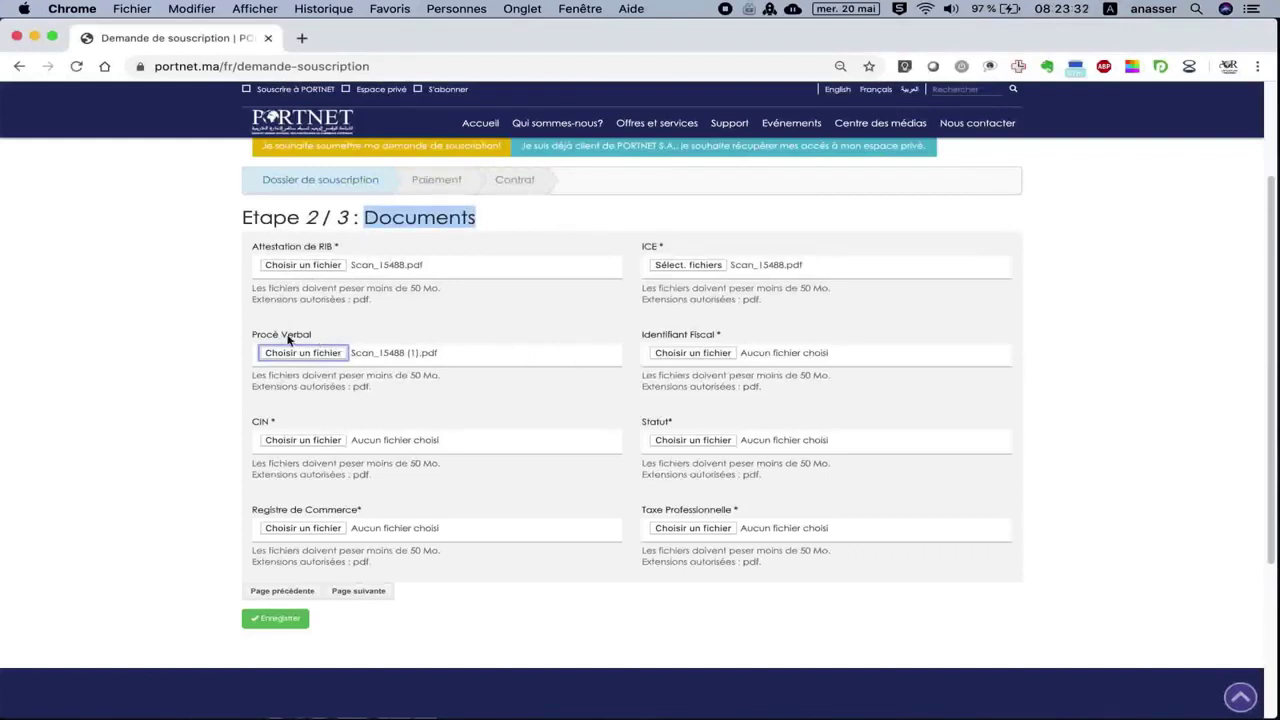
{"action": "left_click", "coordinate": [711, 353]}
{"action": "left_click", "coordinate": [846, 101]}
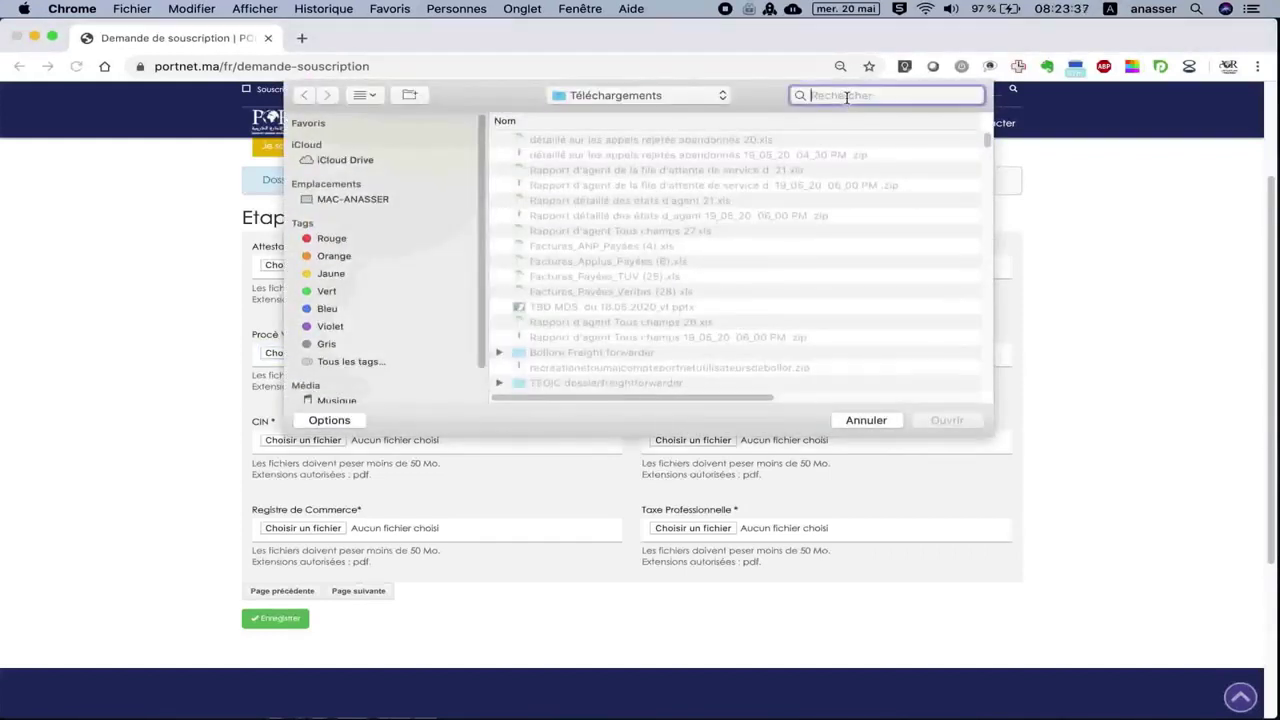
{"action": "type", "text": "scan"}
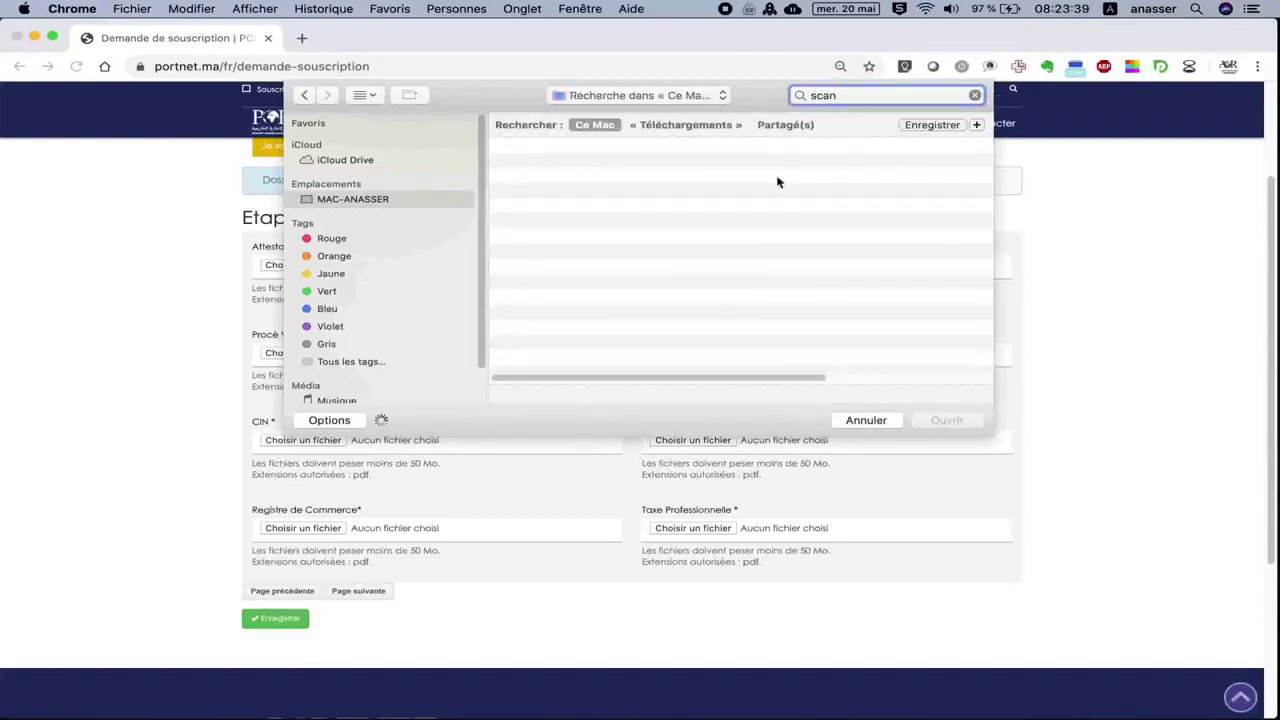
{"action": "double_click", "coordinate": [634, 217]}
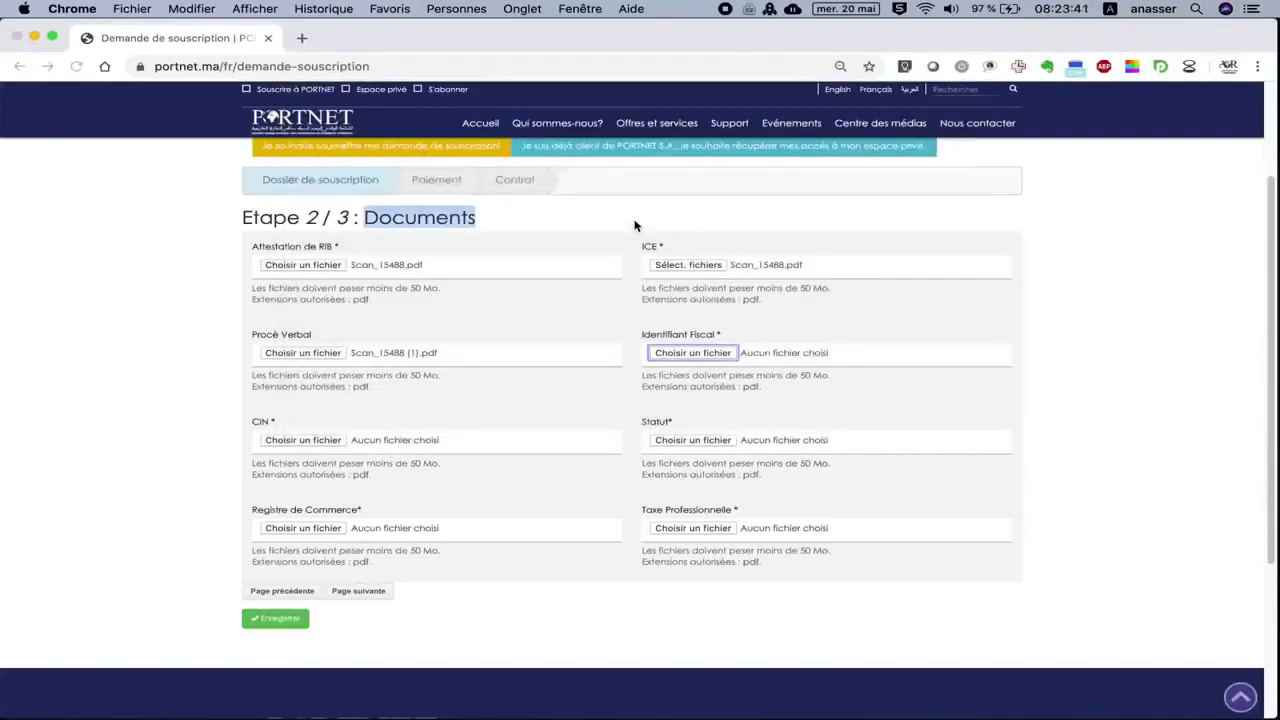
Attach Scan_15488.pdf as the CIN and Statut documents.
{"action": "left_click", "coordinate": [313, 445]}
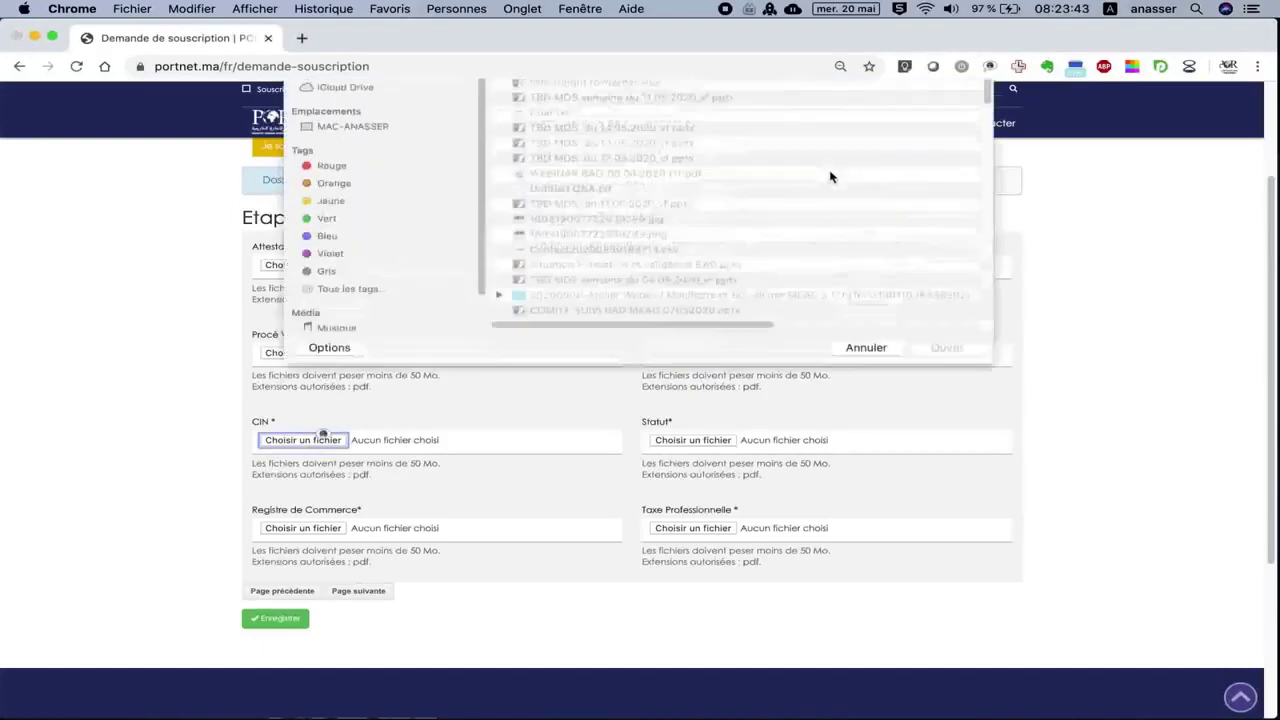
{"action": "left_click", "coordinate": [848, 95]}
{"action": "type", "text": "scan"}
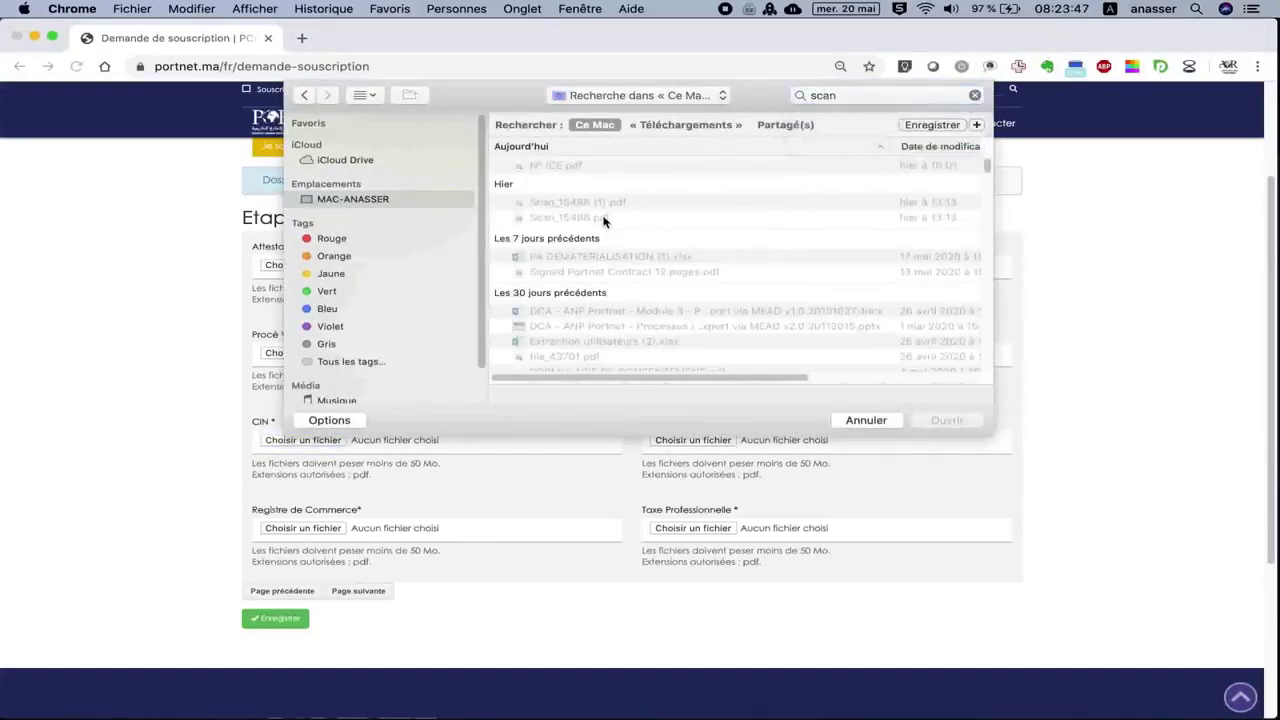
{"action": "double_click", "coordinate": [604, 219]}
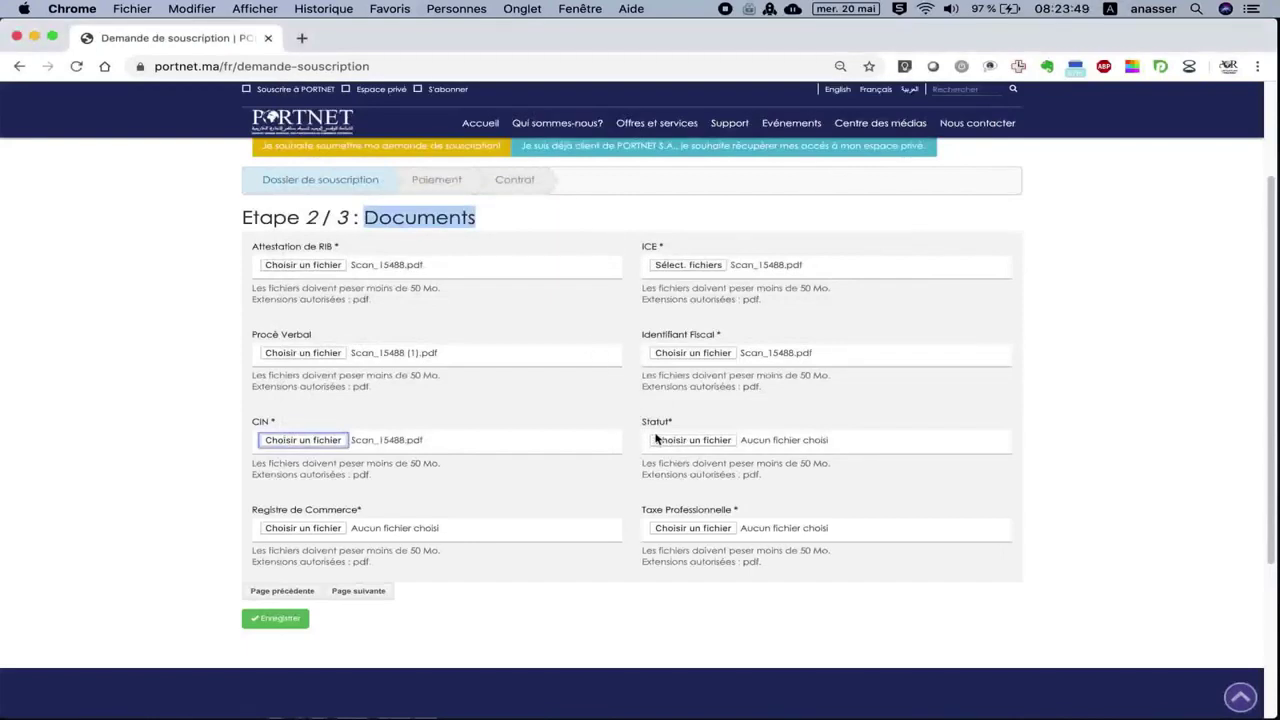
{"action": "left_click", "coordinate": [683, 440]}
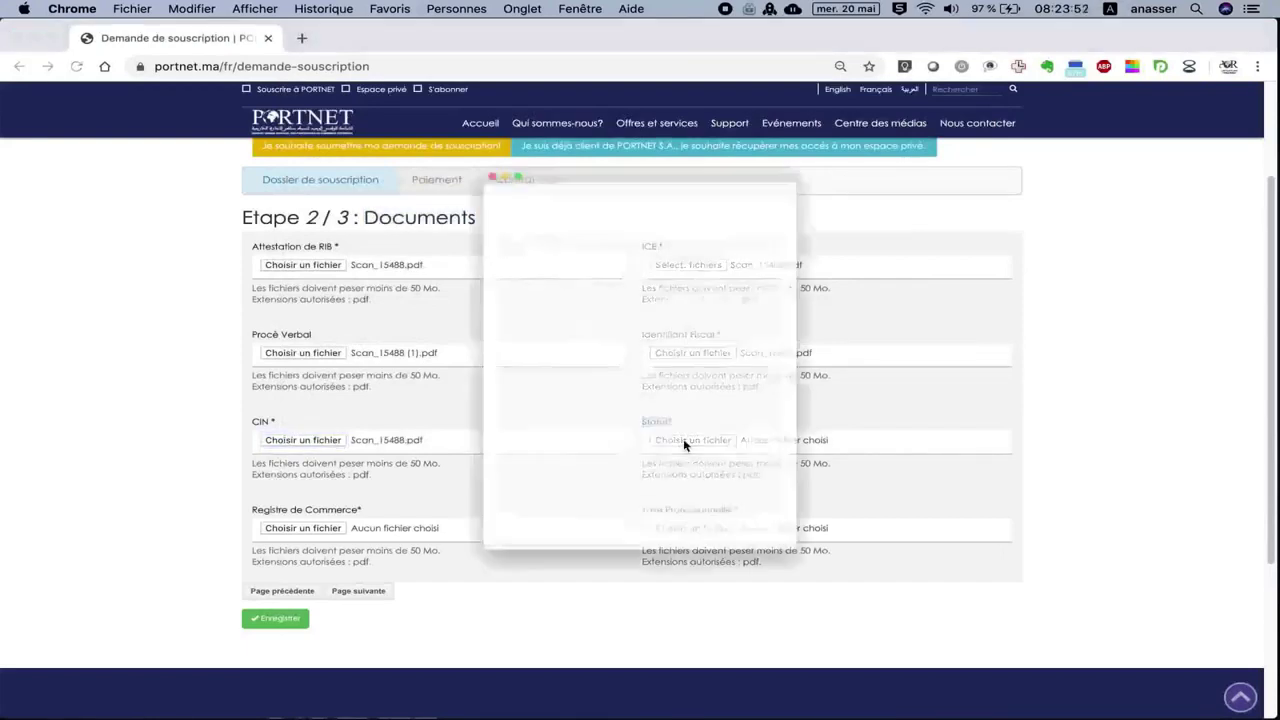
{"action": "left_click", "coordinate": [444, 112]}
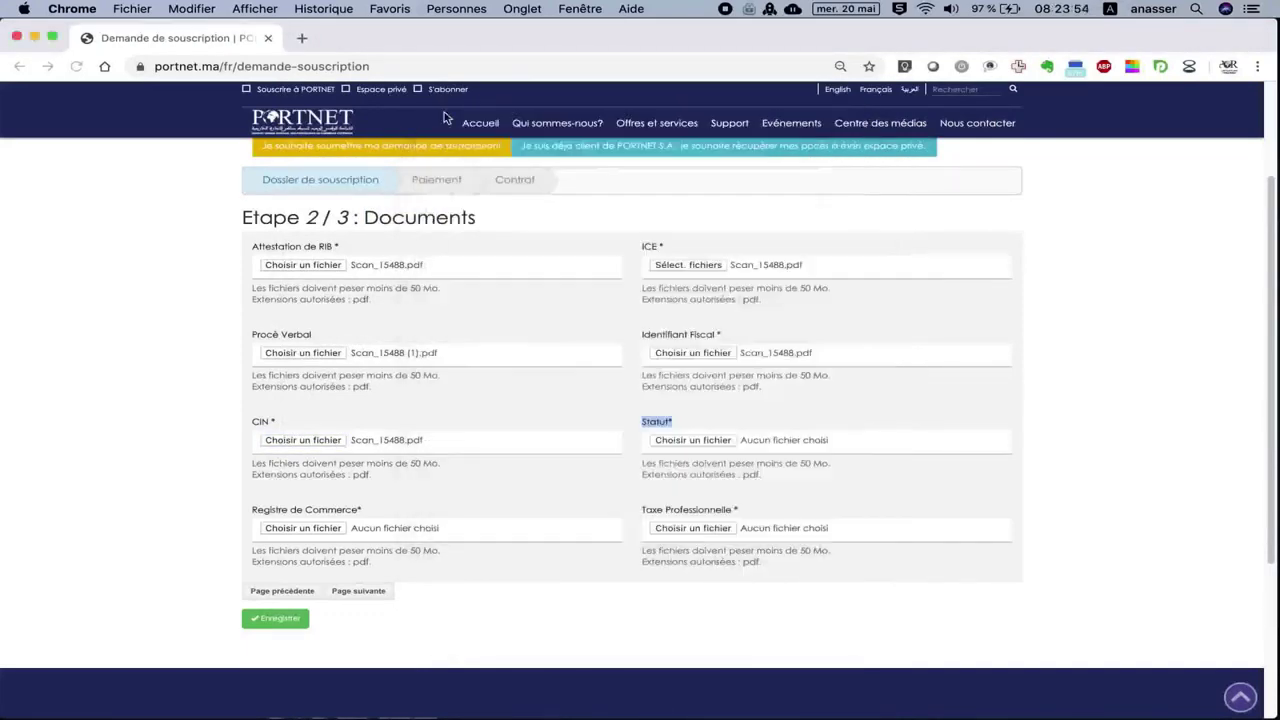
{"action": "left_click", "coordinate": [712, 440]}
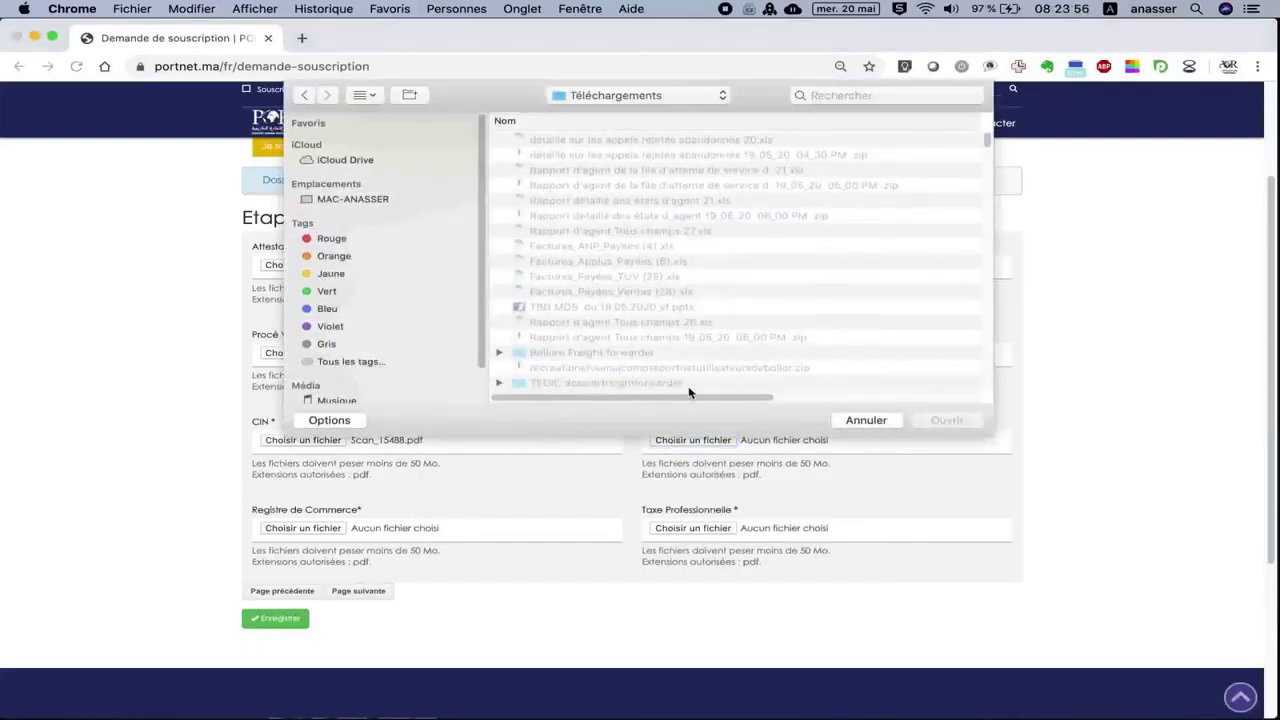
{"action": "left_click", "coordinate": [827, 96]}
{"action": "type", "text": "scan"}
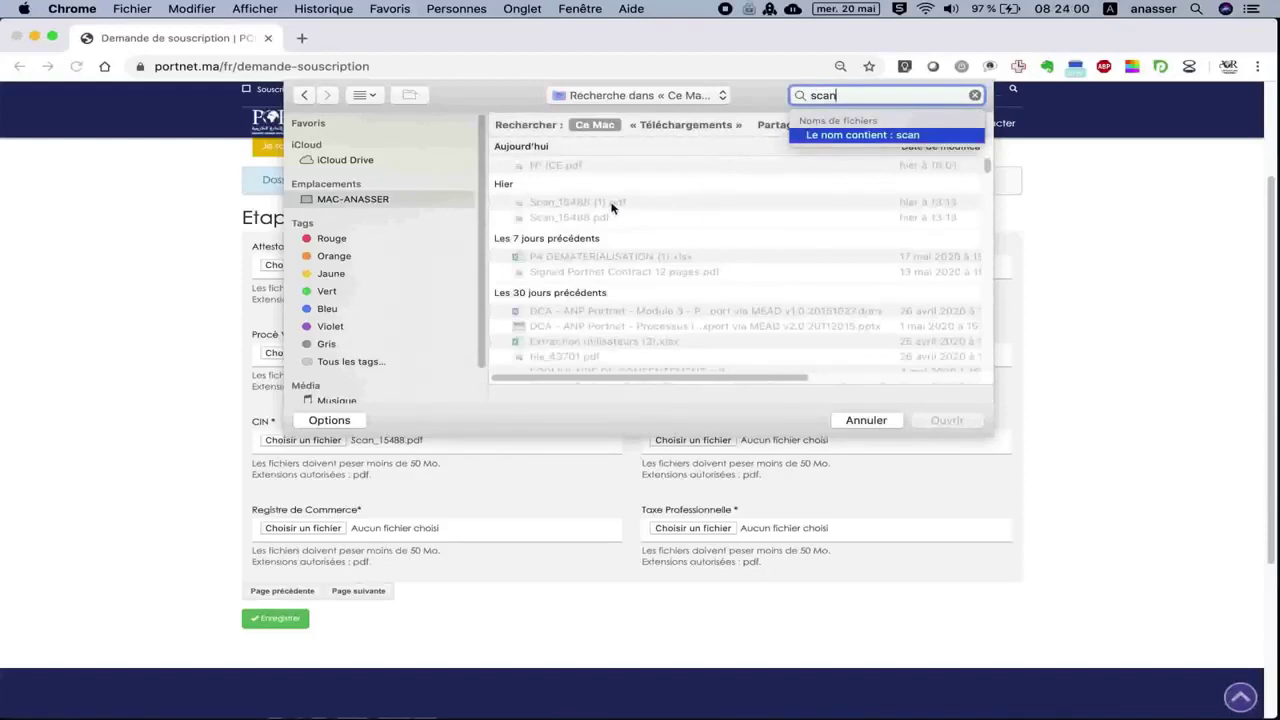
{"action": "double_click", "coordinate": [600, 217]}
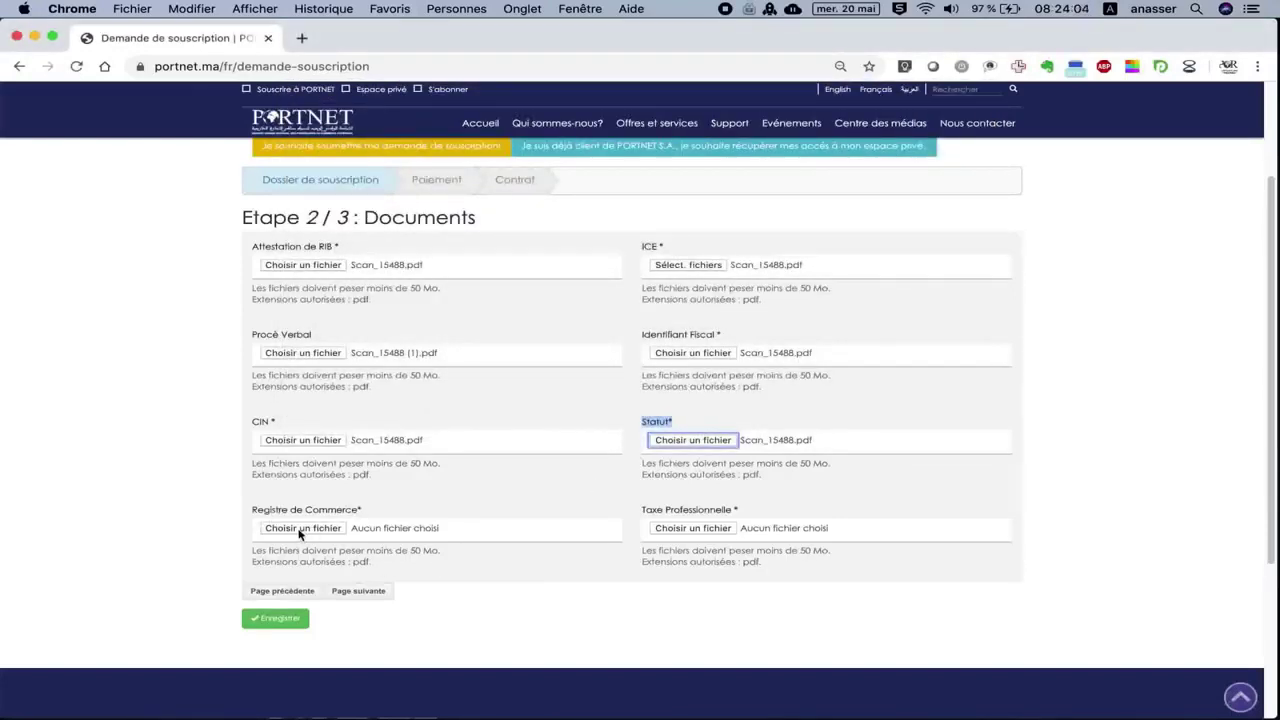
Attach Scan_15488.pdf as Registre de Commerce and Taxe Professionnelle, then advance to step 3.
{"action": "left_click", "coordinate": [303, 528]}
{"action": "left_click", "coordinate": [810, 95]}
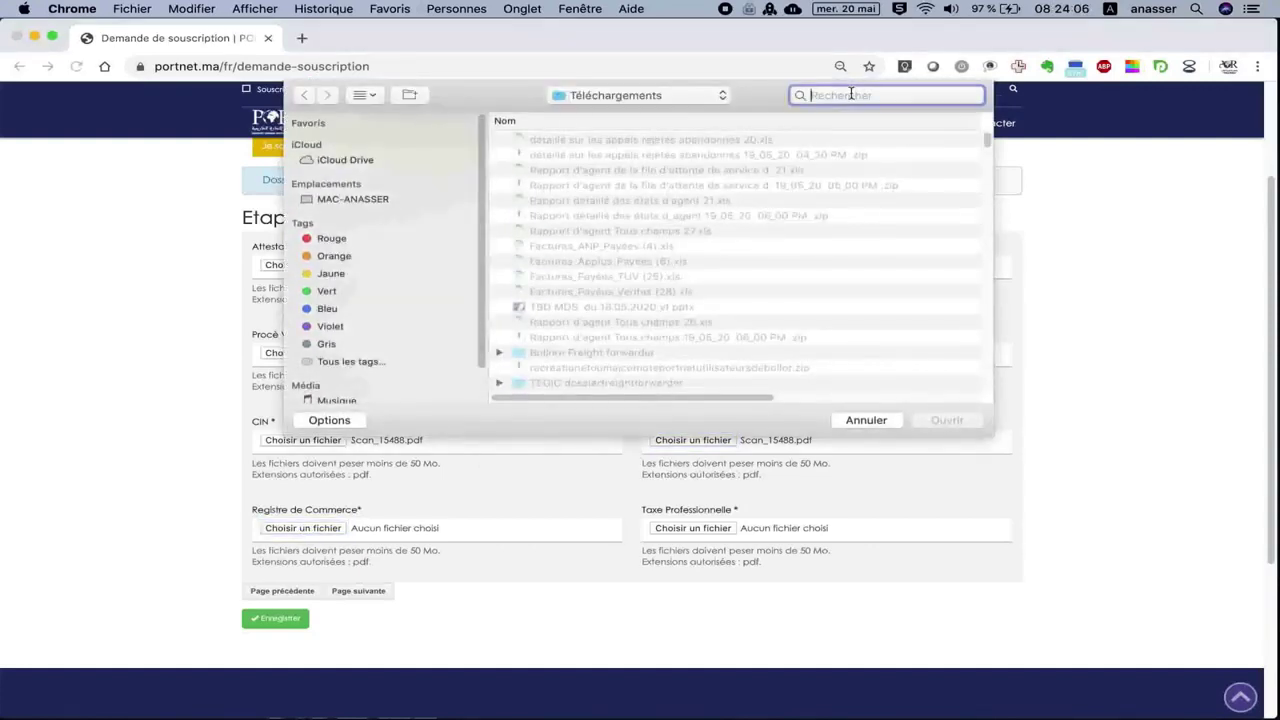
{"action": "type", "text": "scan"}
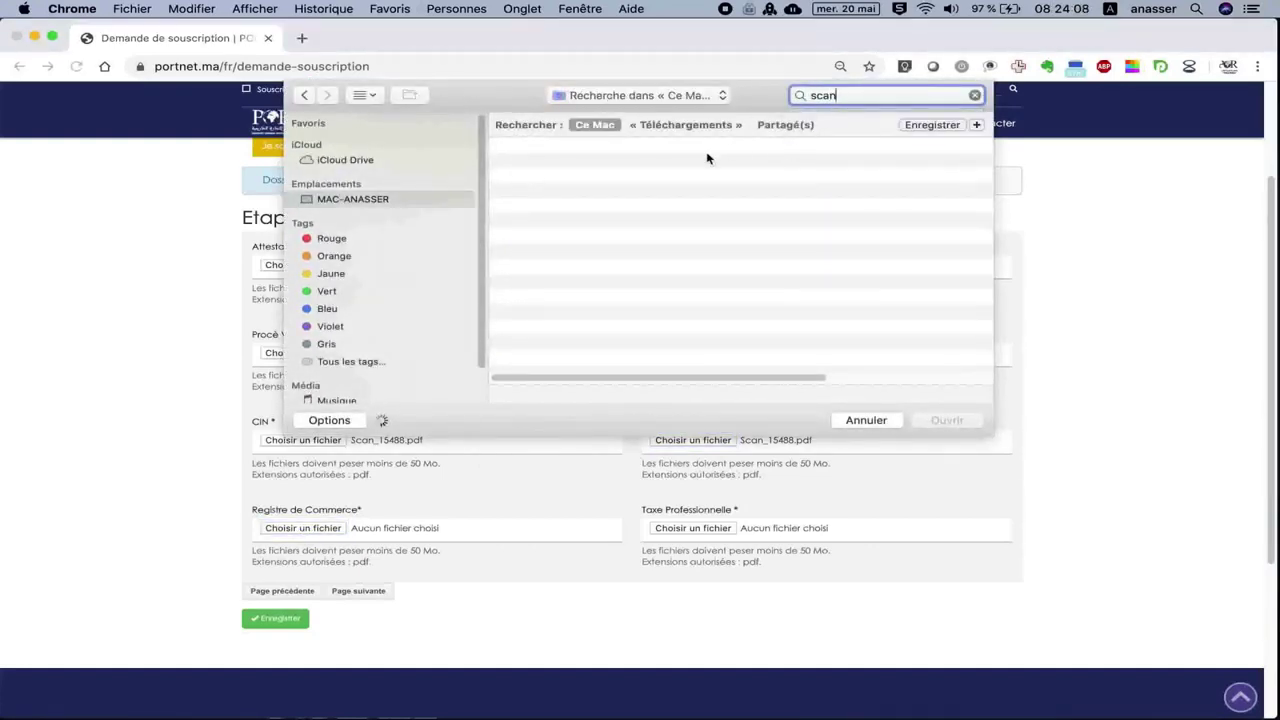
{"action": "double_click", "coordinate": [600, 218]}
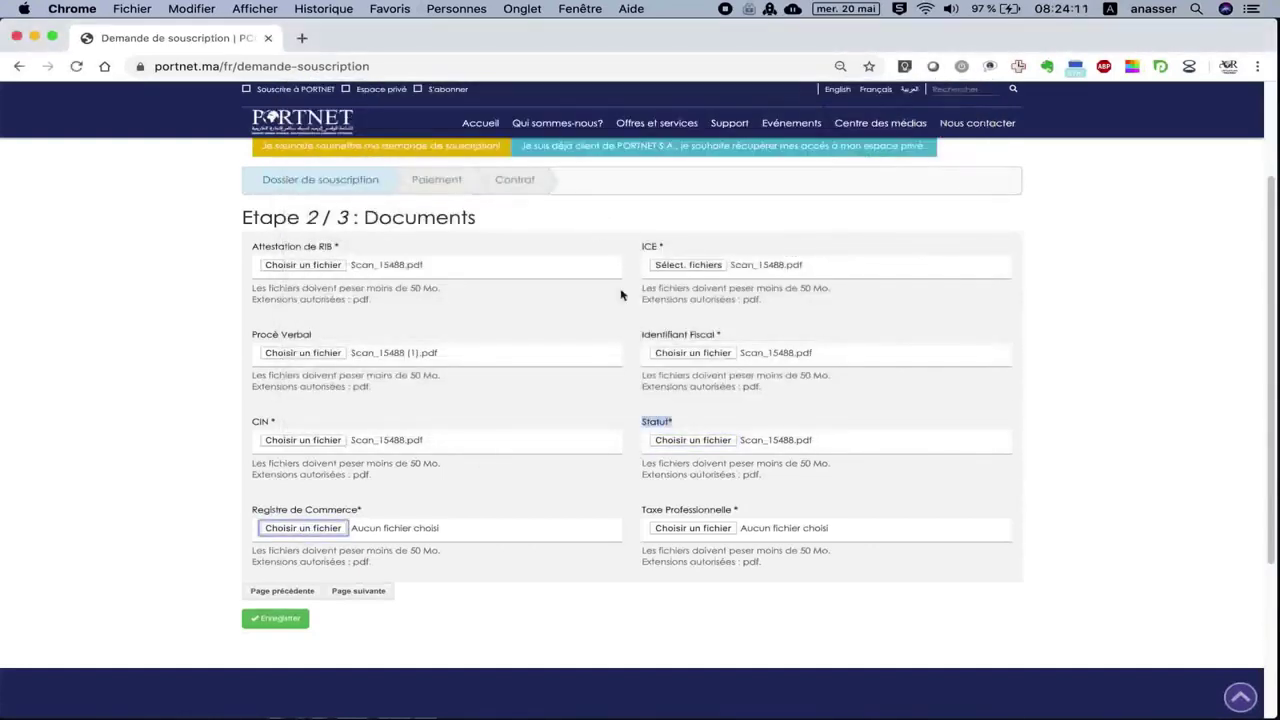
{"action": "left_click", "coordinate": [677, 530]}
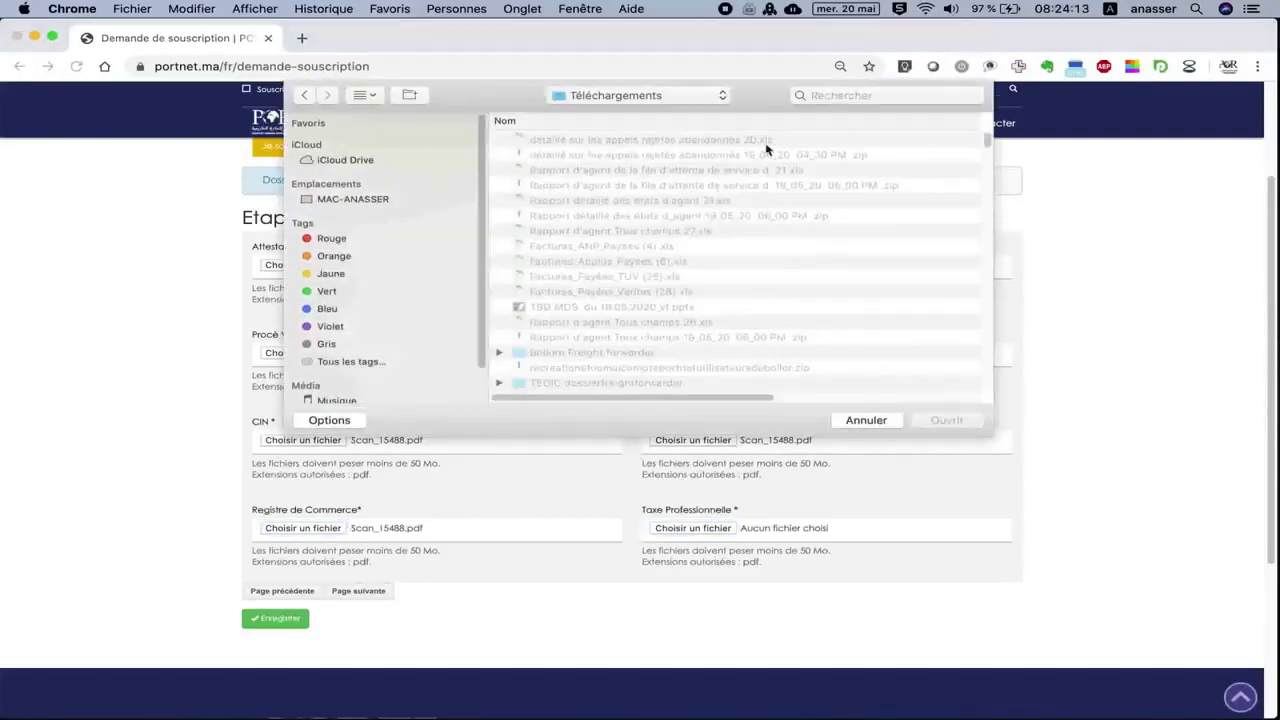
{"action": "left_click", "coordinate": [844, 94]}
{"action": "type", "text": "scan"}
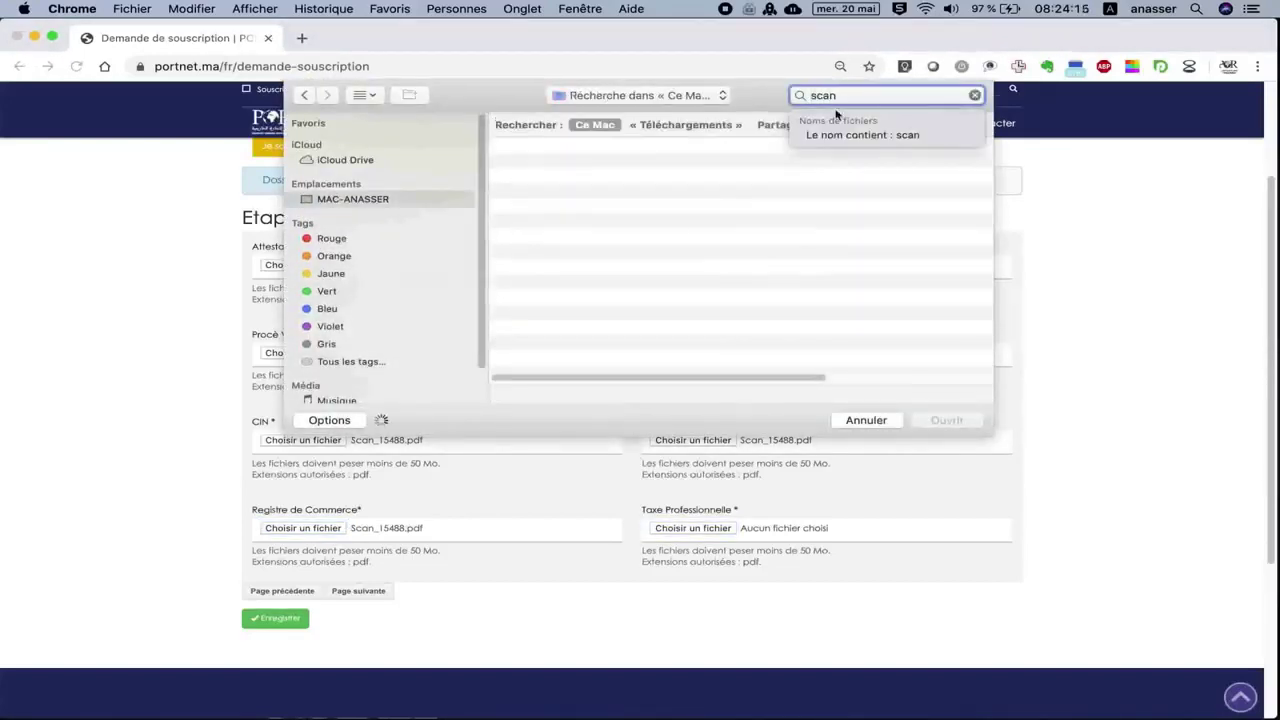
{"action": "double_click", "coordinate": [598, 218]}
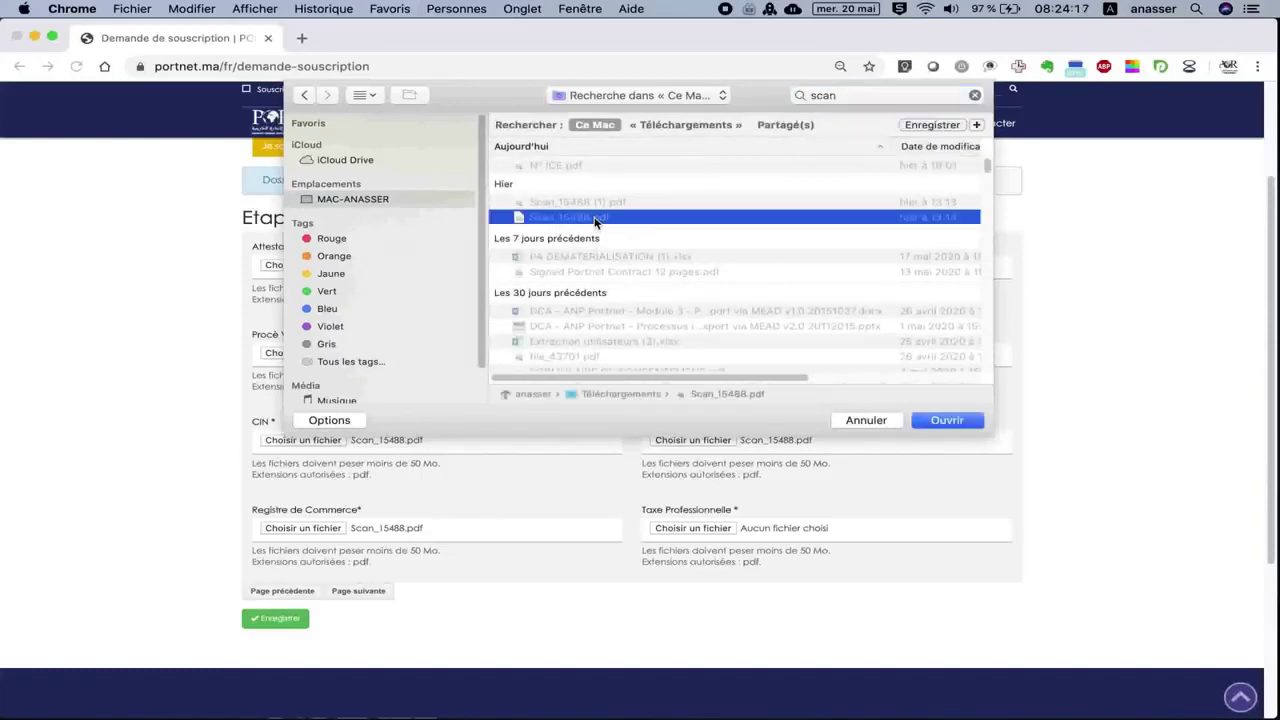
{"action": "left_click", "coordinate": [358, 592]}
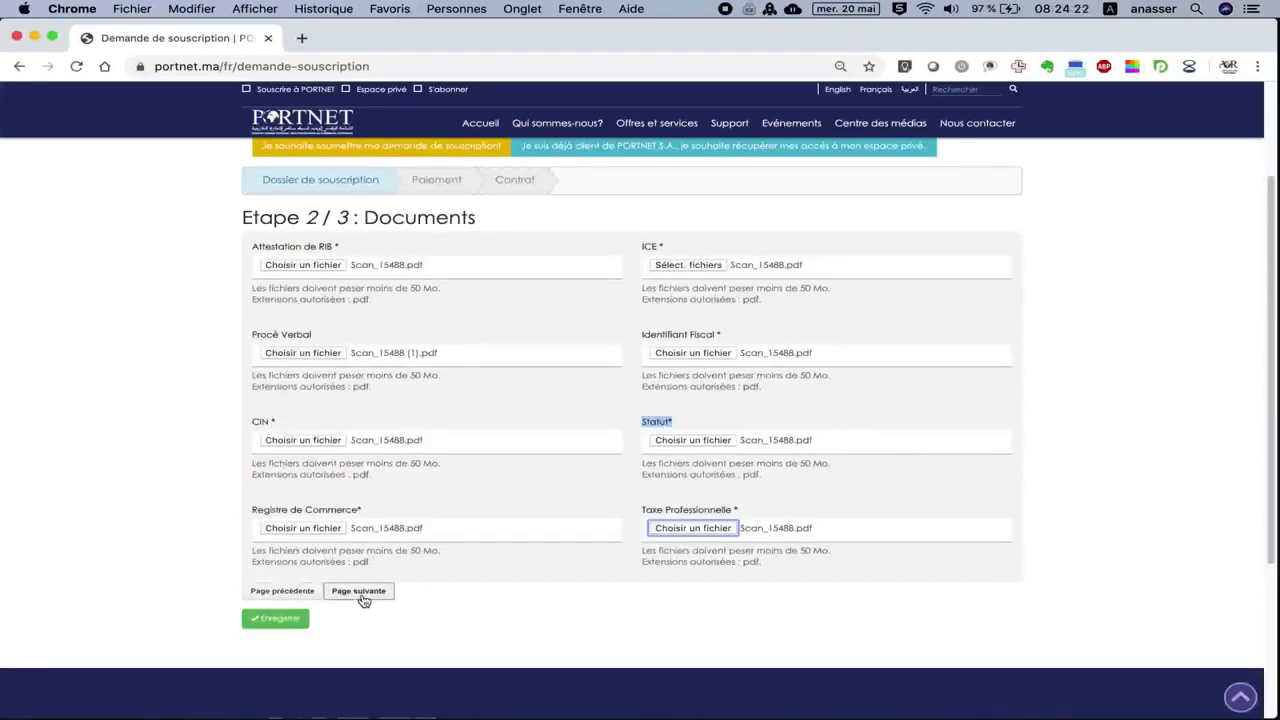
{"action": "left_click", "coordinate": [362, 595]}
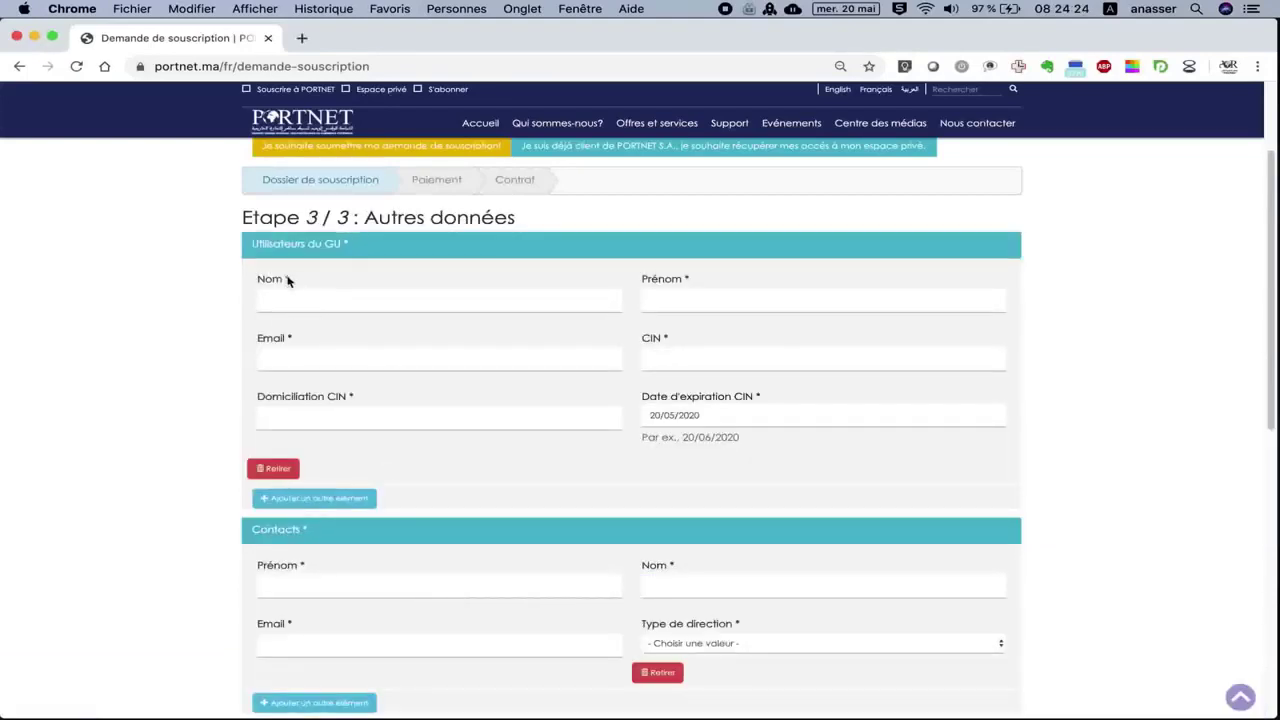
Enter the GU user's last name and first name under Utilisateurs du GU.
{"action": "left_click_drag", "start_coordinate": [245, 220], "coordinate": [352, 220]}
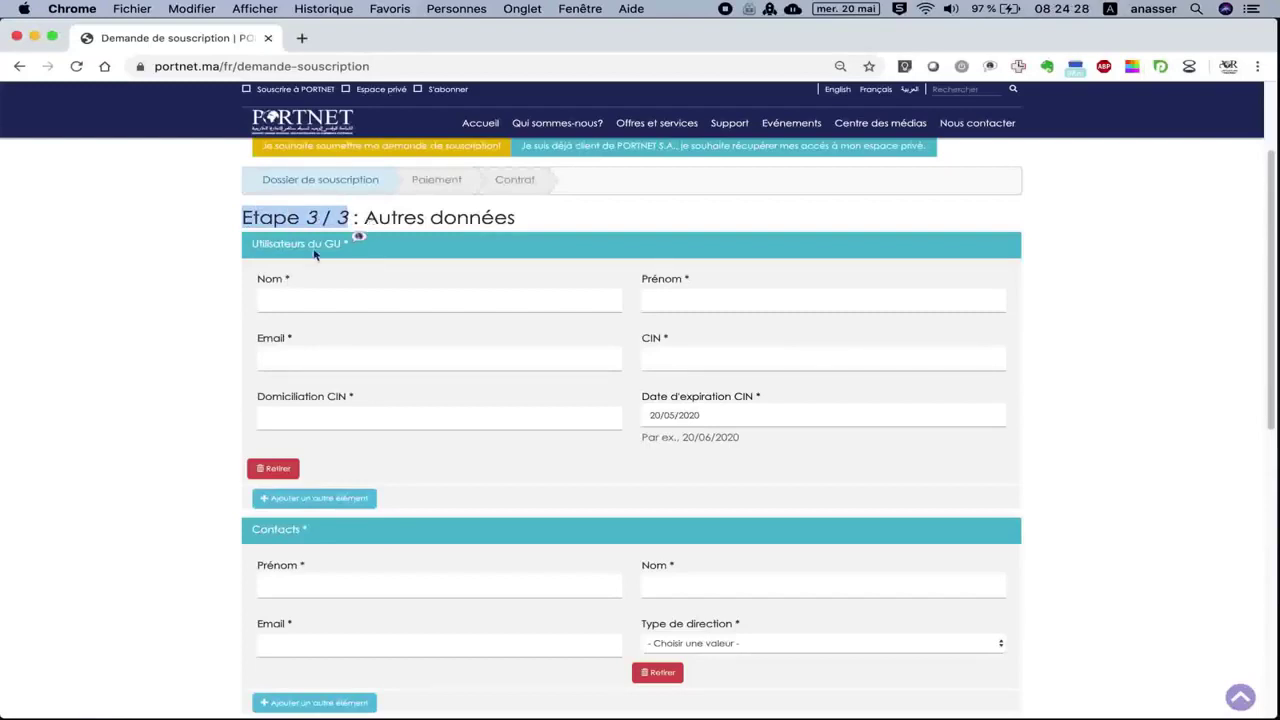
{"action": "left_click", "coordinate": [258, 245]}
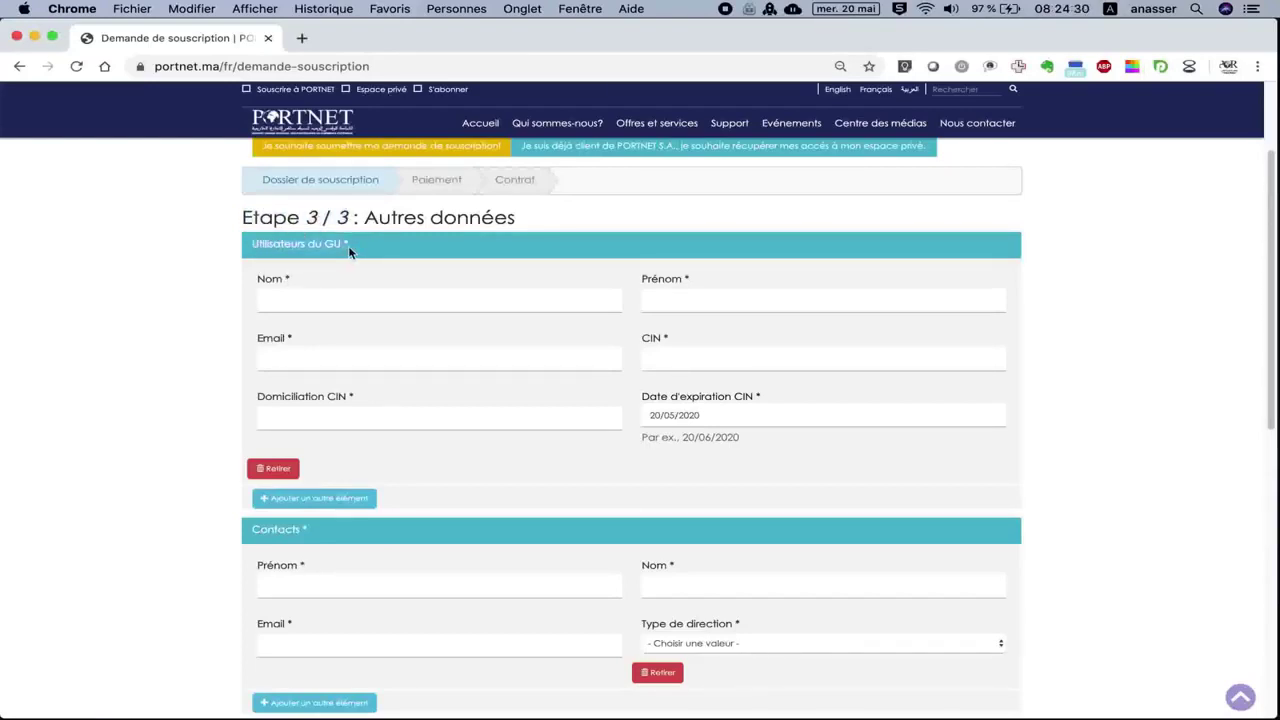
{"action": "left_click", "coordinate": [335, 292]}
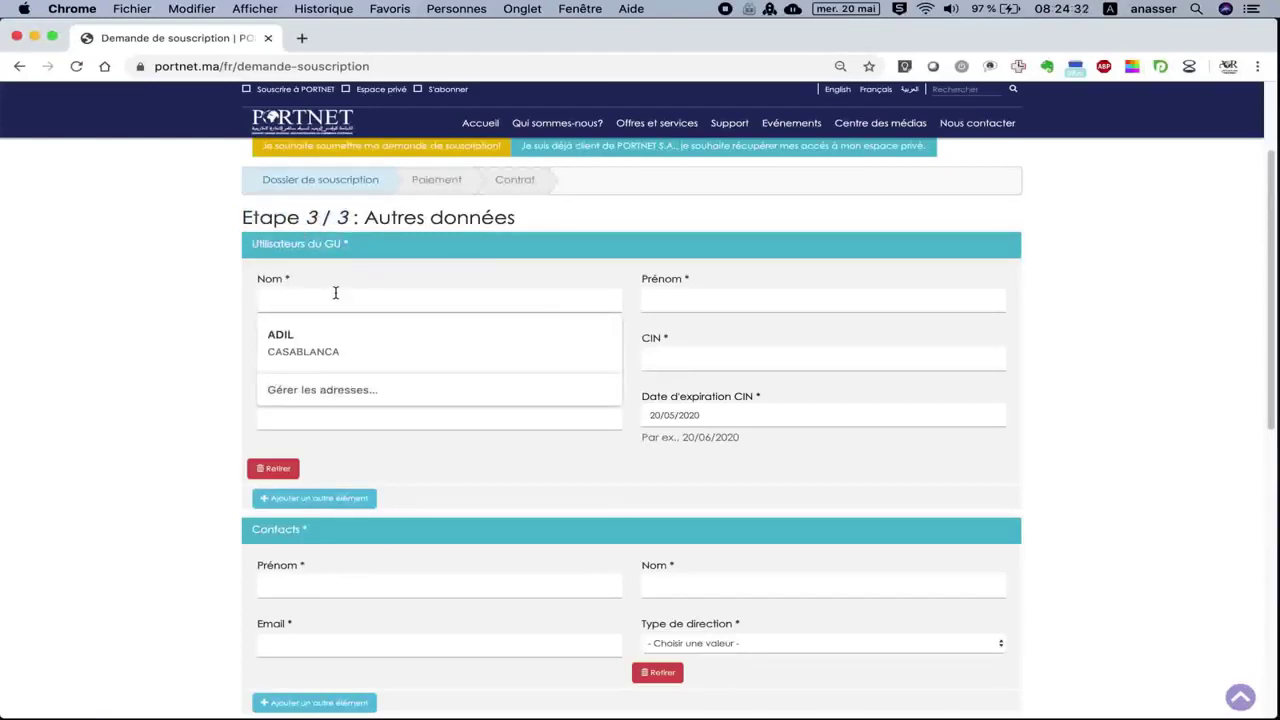
{"action": "type", "text": "Nom"}
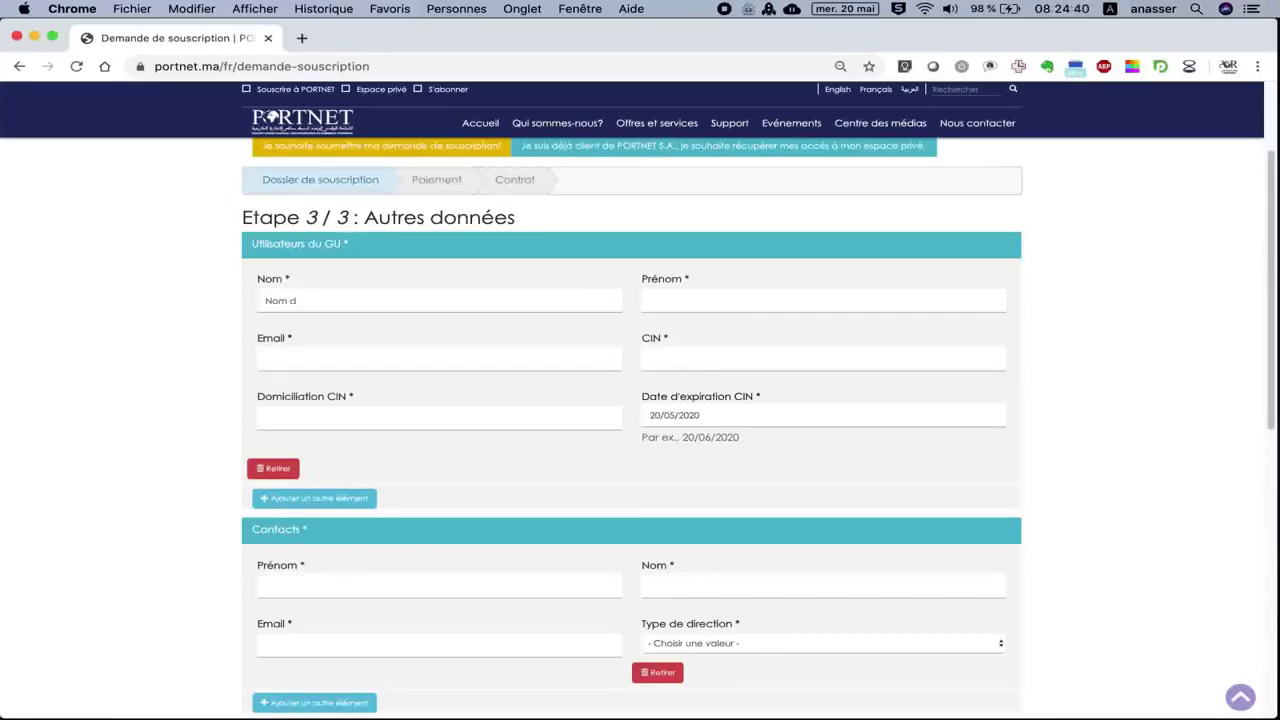
{"action": "type", "text": "utilisateur"}
{"action": "left_click", "coordinate": [652, 300]}
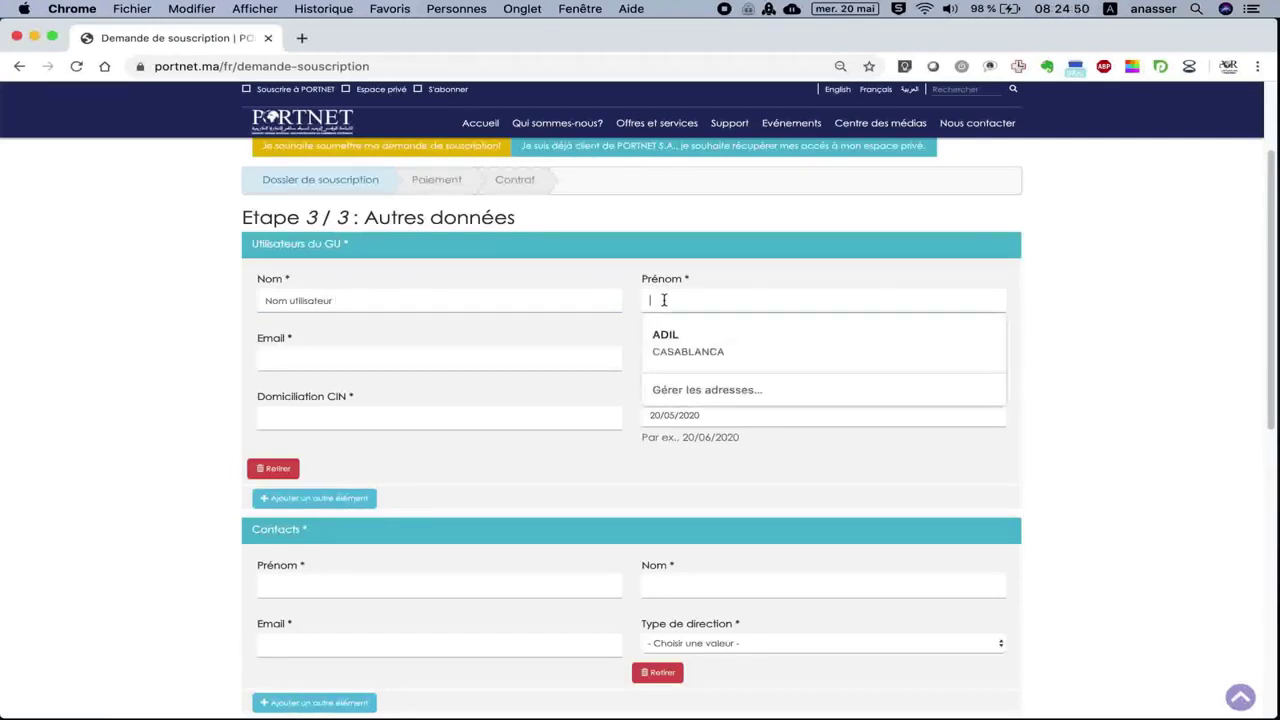
{"action": "type", "text": "d"}
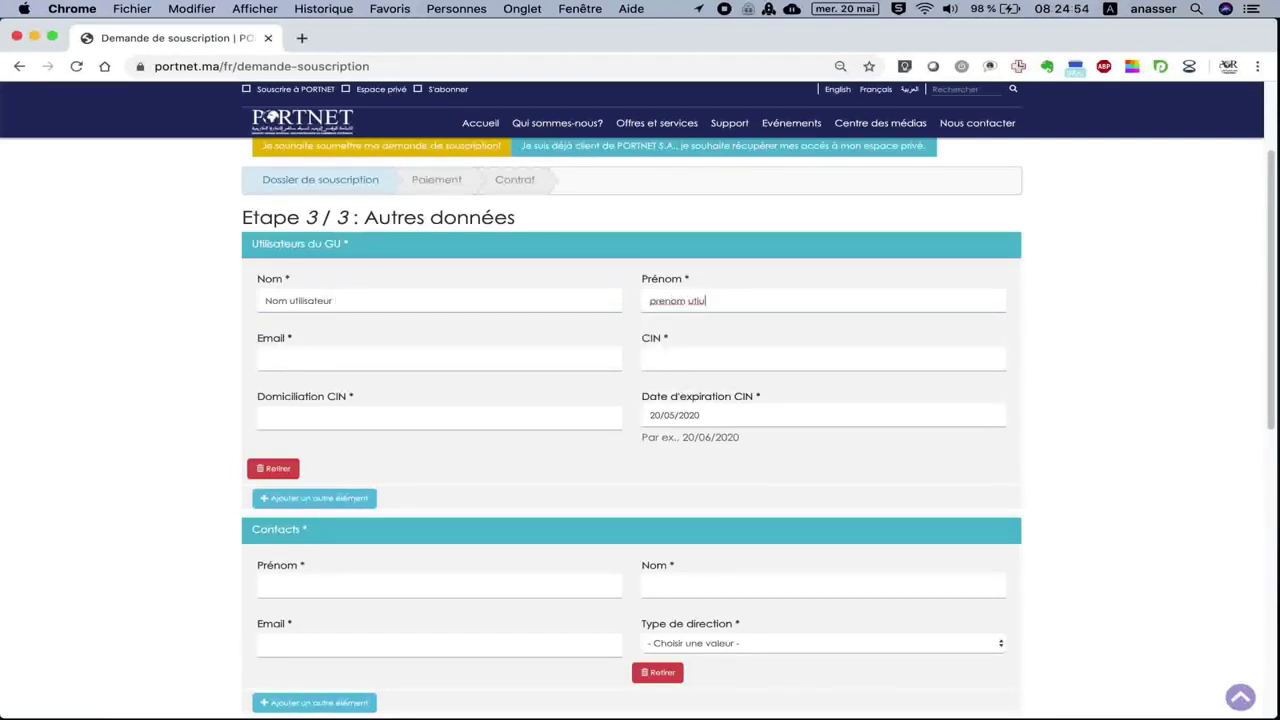
{"action": "key", "text": "BackSpace"}
{"action": "type", "text": "isateur"}
Enter the GU user's e-mail address and CIN number.
{"action": "left_click", "coordinate": [412, 357]}
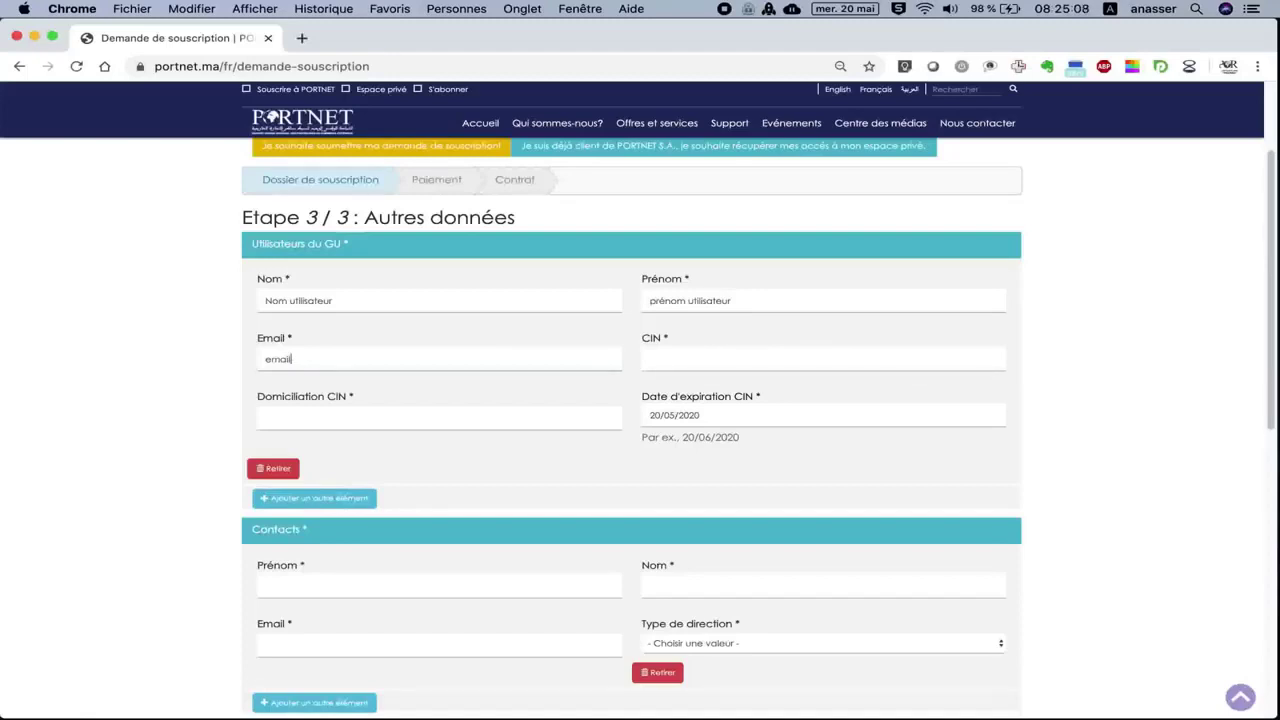
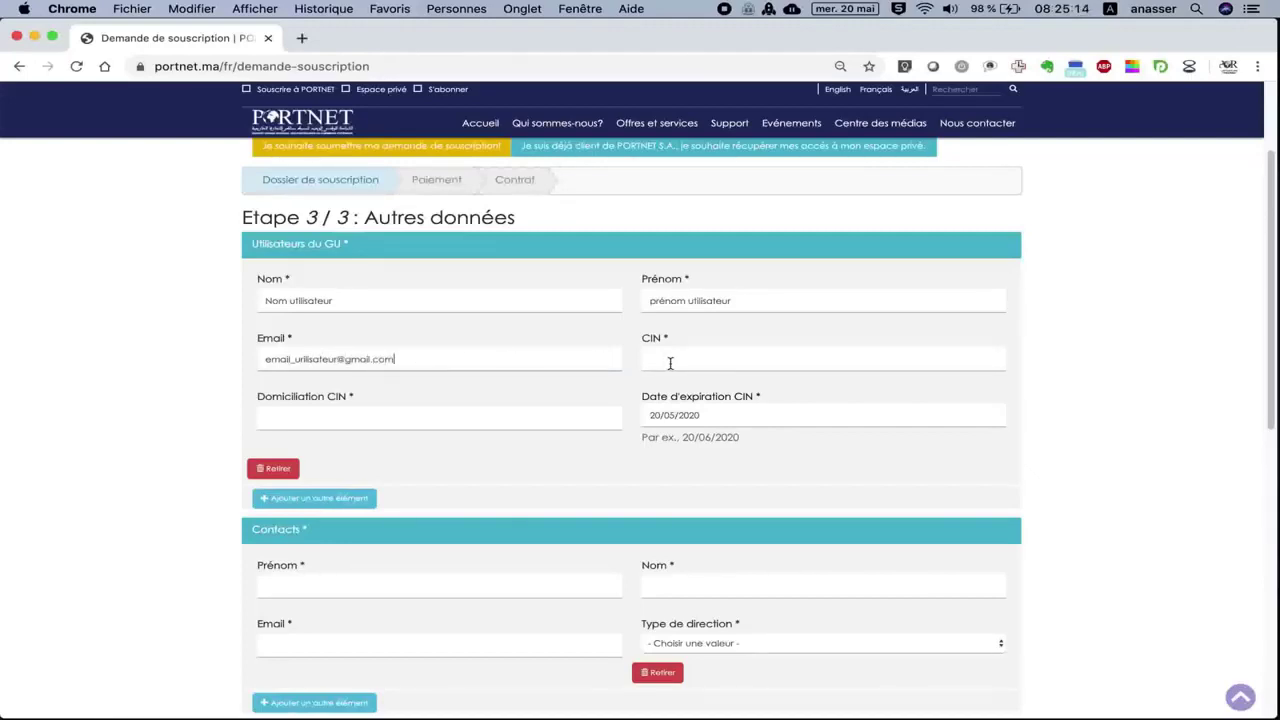
{"action": "left_click", "coordinate": [670, 360]}
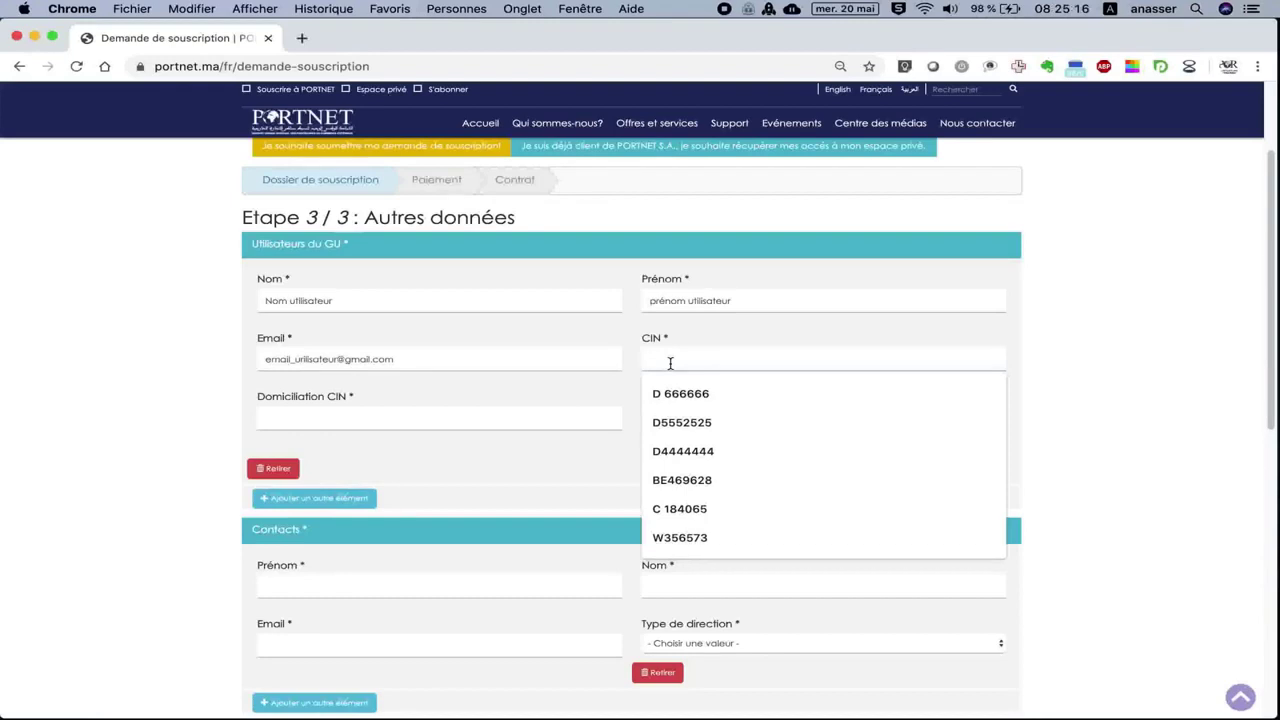
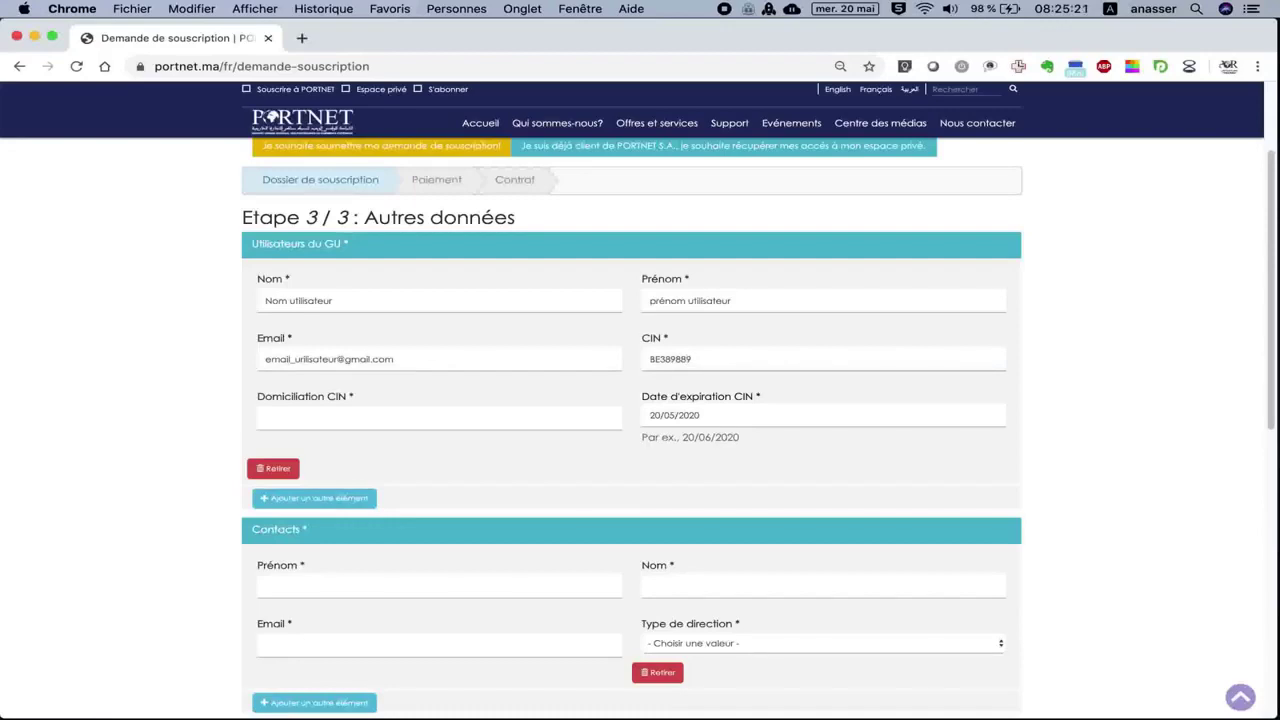
Choose CASABLANCA as the GU user's Domiciliation CIN and set CIN expiry to 17/03/2021.
{"action": "left_click", "coordinate": [460, 414]}
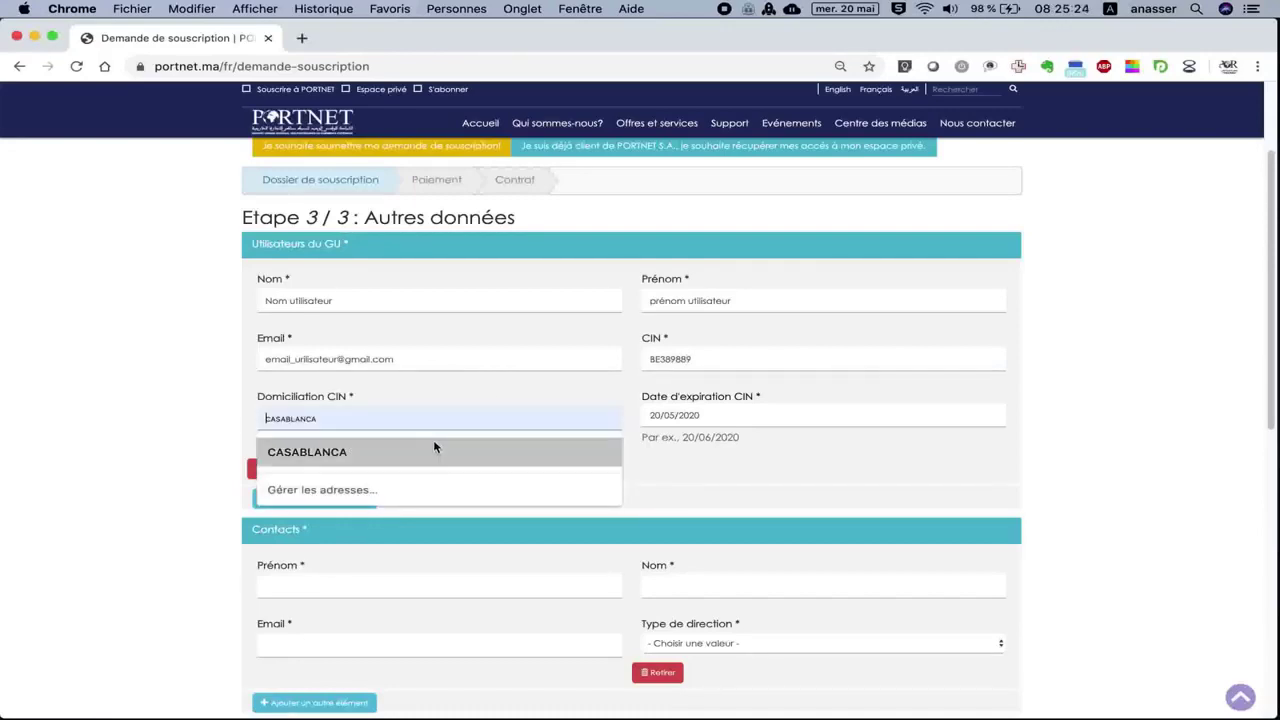
{"action": "left_click", "coordinate": [434, 443]}
{"action": "left_click", "coordinate": [673, 413]}
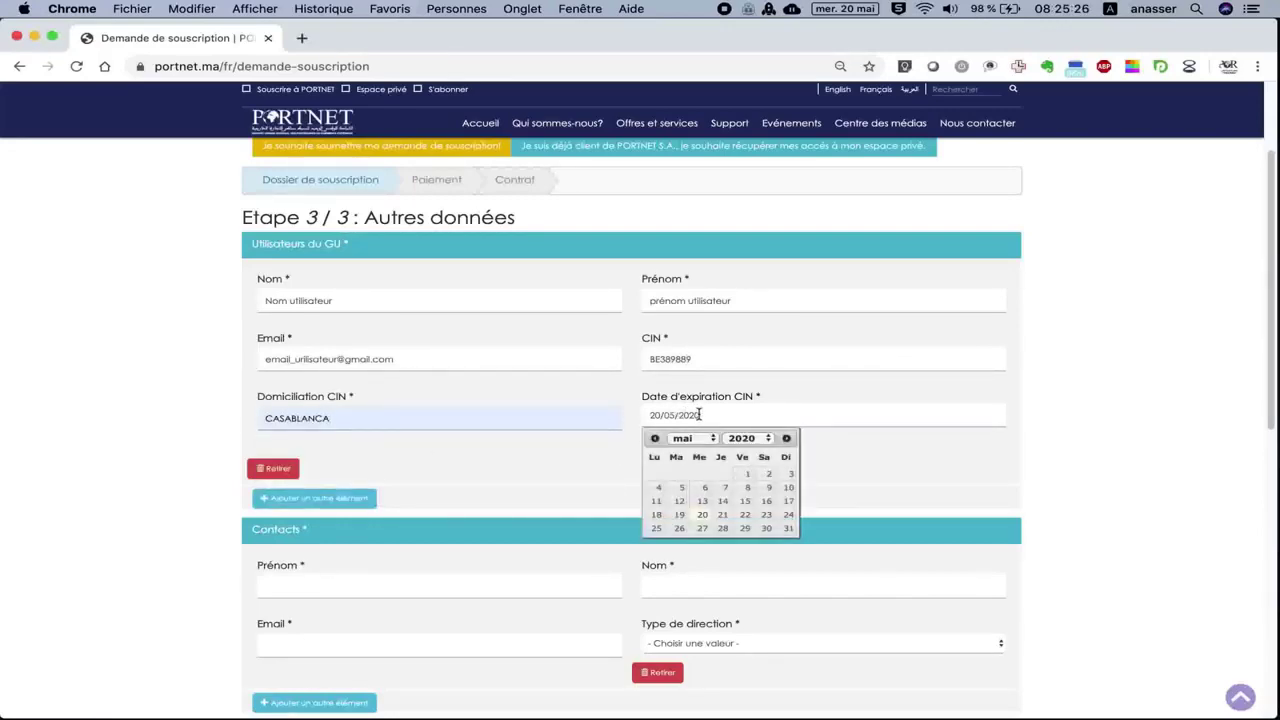
{"action": "left_click", "coordinate": [748, 440]}
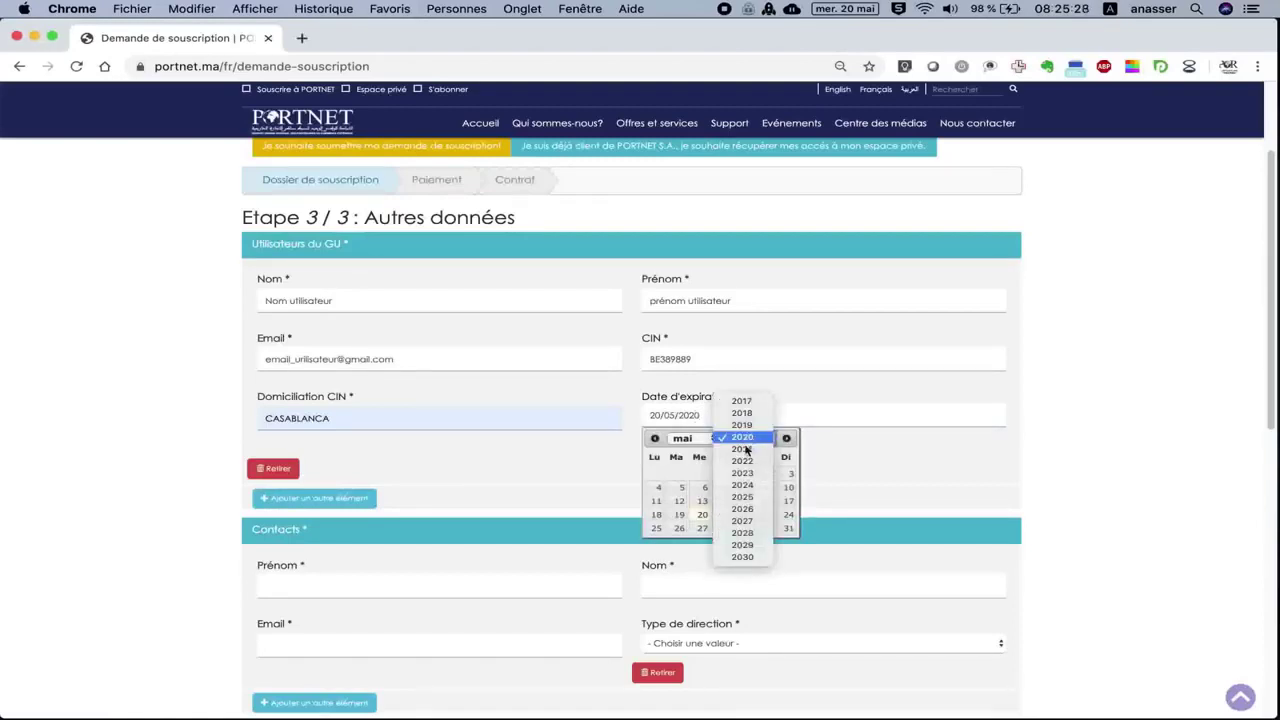
{"action": "left_click", "coordinate": [731, 462]}
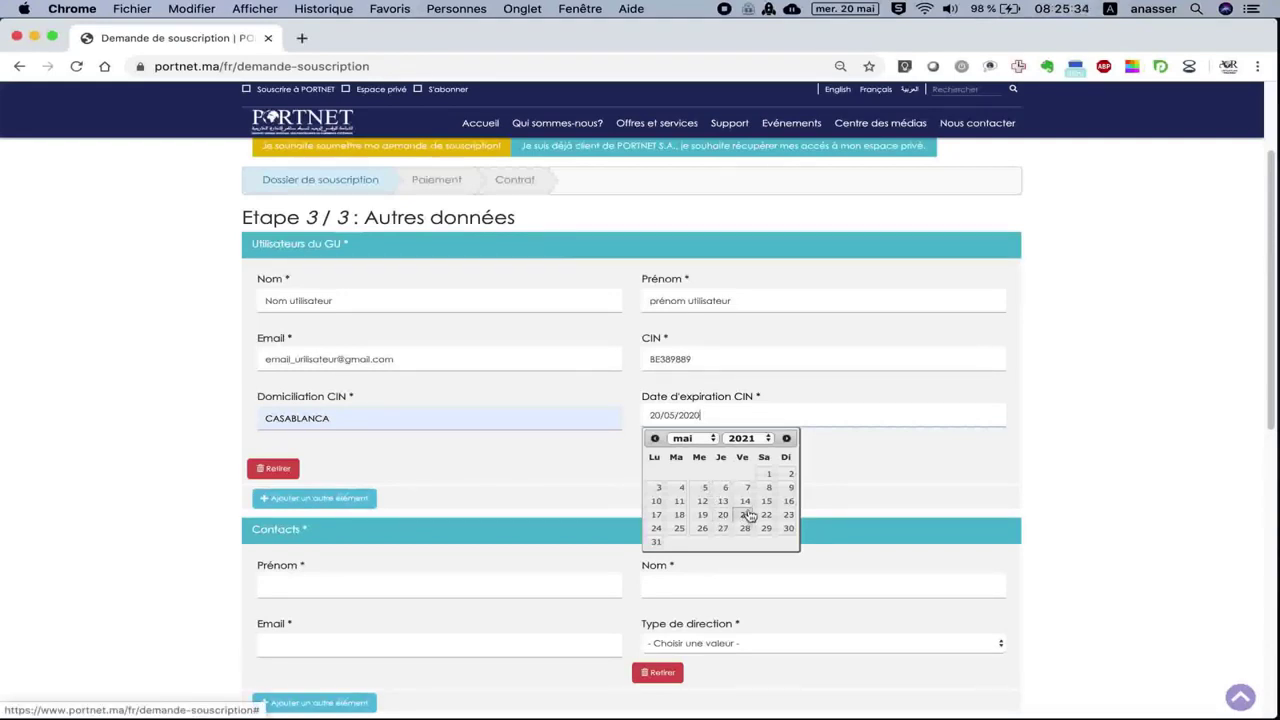
{"action": "left_click", "coordinate": [695, 441]}
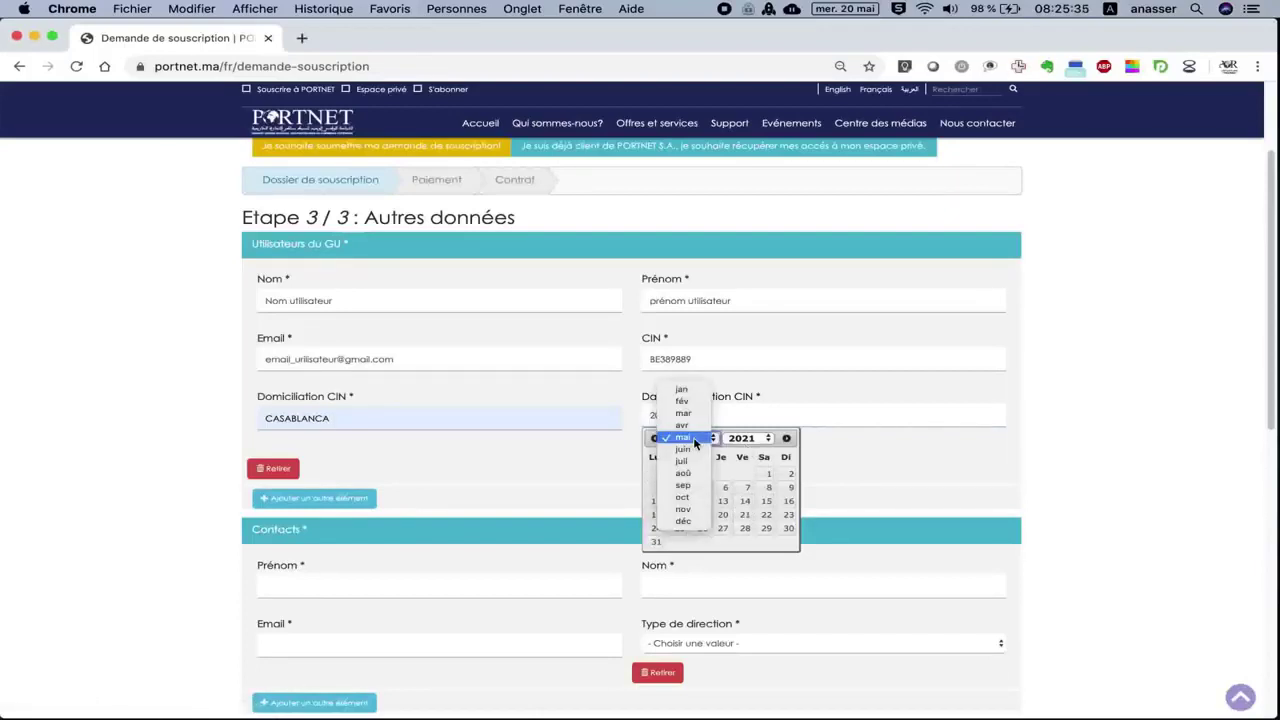
{"action": "left_click", "coordinate": [696, 416]}
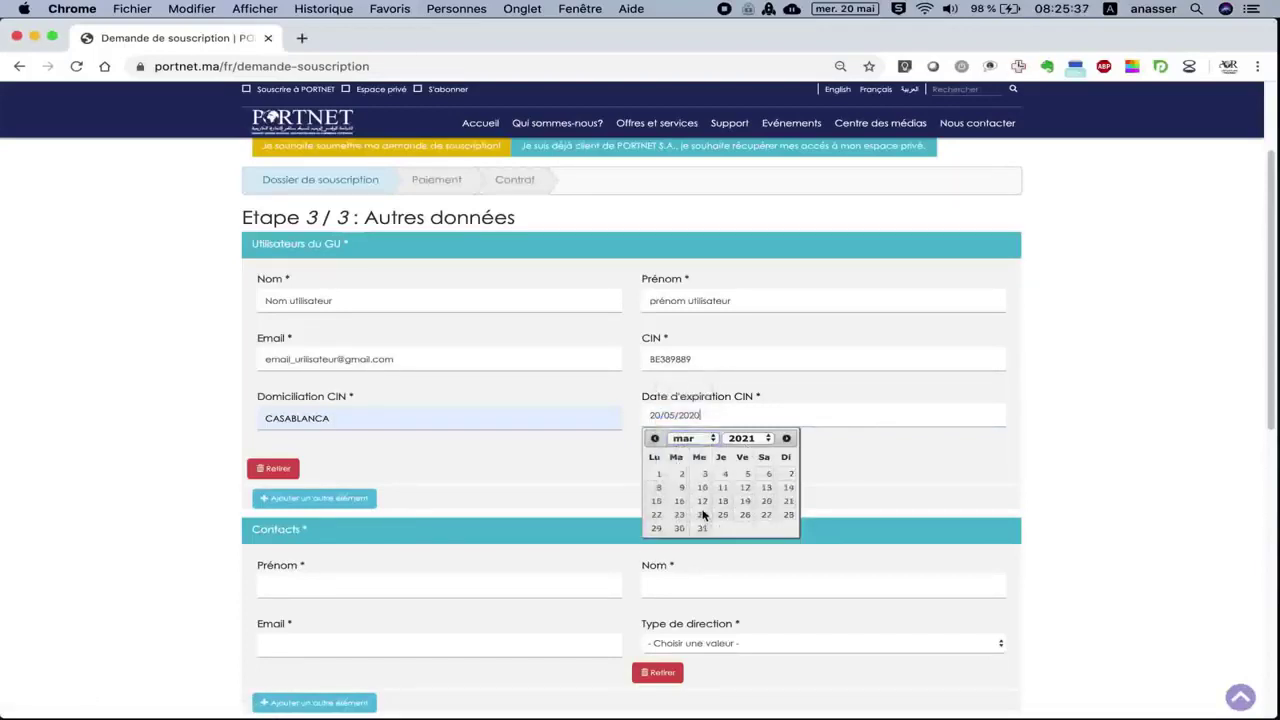
{"action": "left_click", "coordinate": [700, 501]}
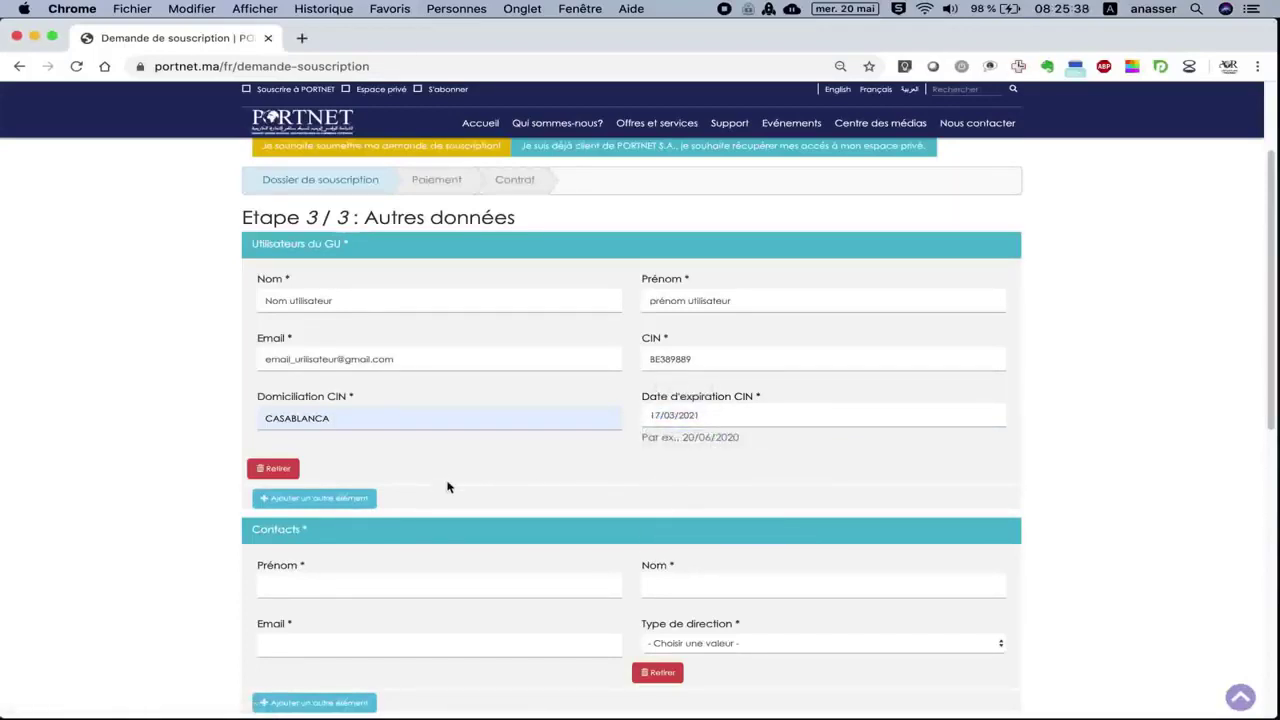
{"action": "scroll", "coordinate": [450, 482], "scroll_direction": "down", "scroll_amount": 3}
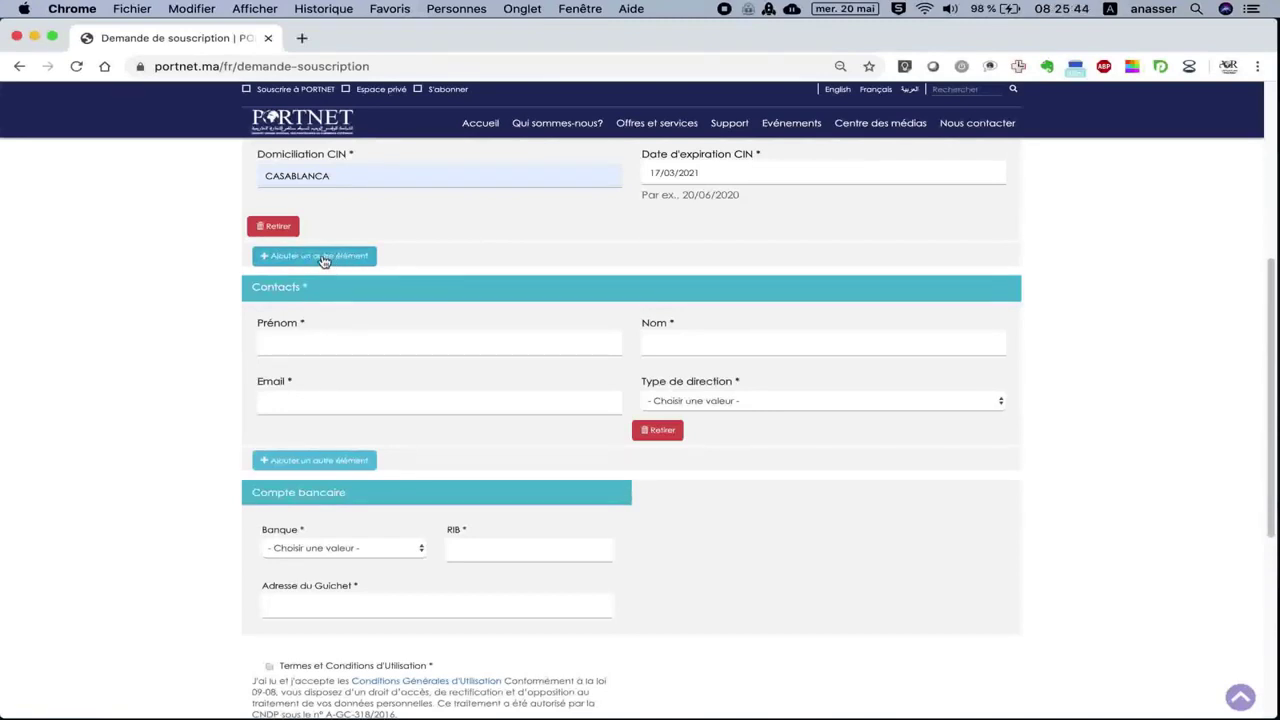
Enter the contact's first name and last name in the Contacts block.
{"action": "left_click", "coordinate": [287, 336]}
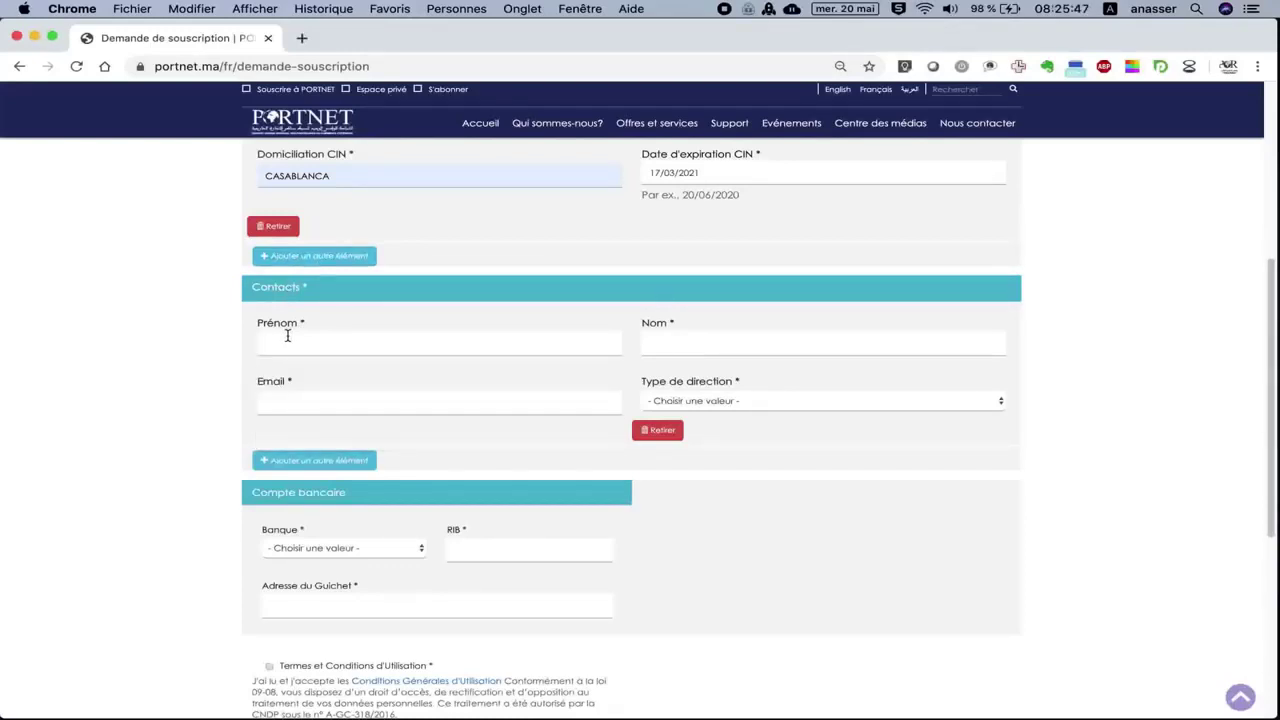
{"action": "left_click", "coordinate": [287, 336]}
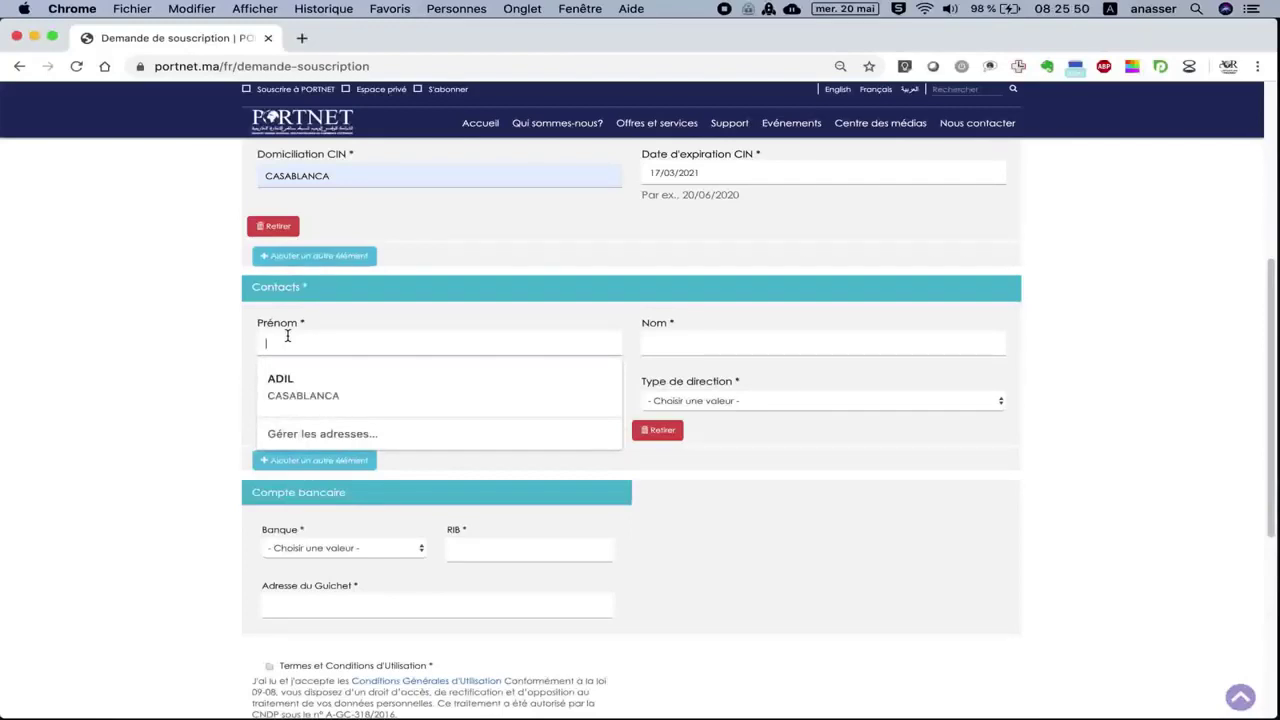
{"action": "type", "text": "Prén"}
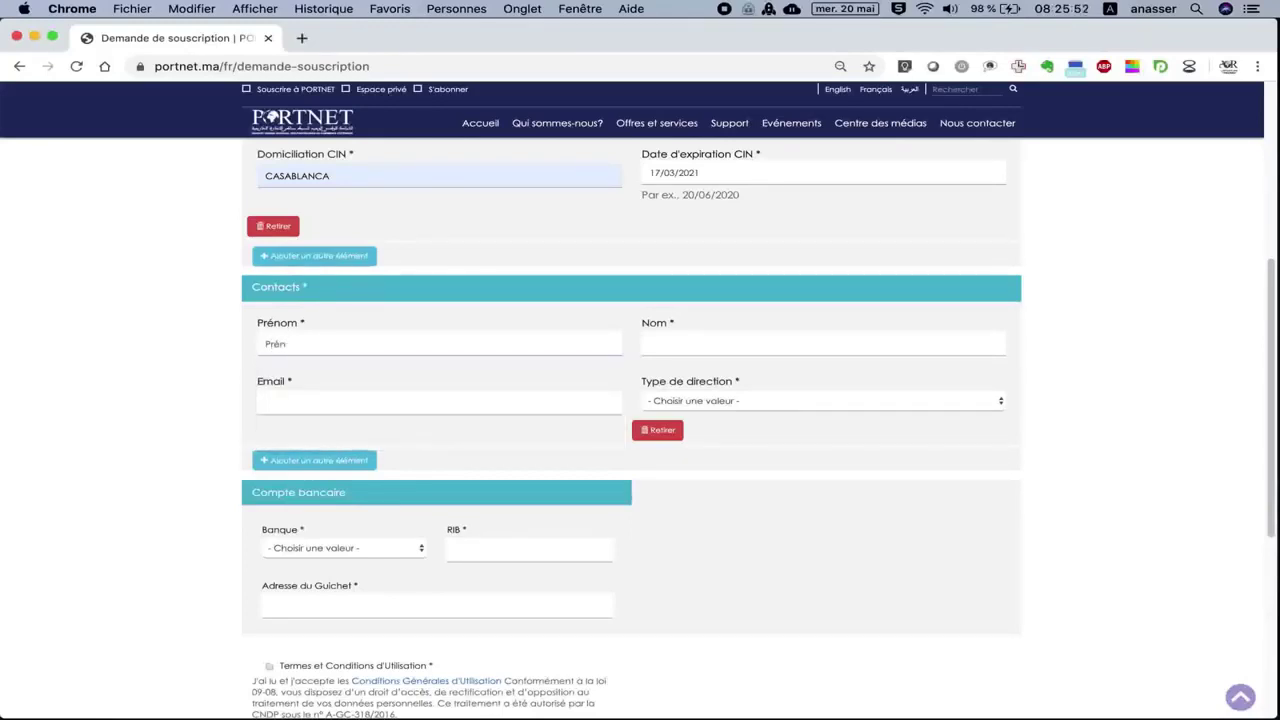
{"action": "type", "text": "om"}
{"action": "type", "text": " contact"}
{"action": "type", "text": " e"}
{"action": "type", "text": "SOMATEXTE"}
{"action": "left_click", "coordinate": [651, 345]}
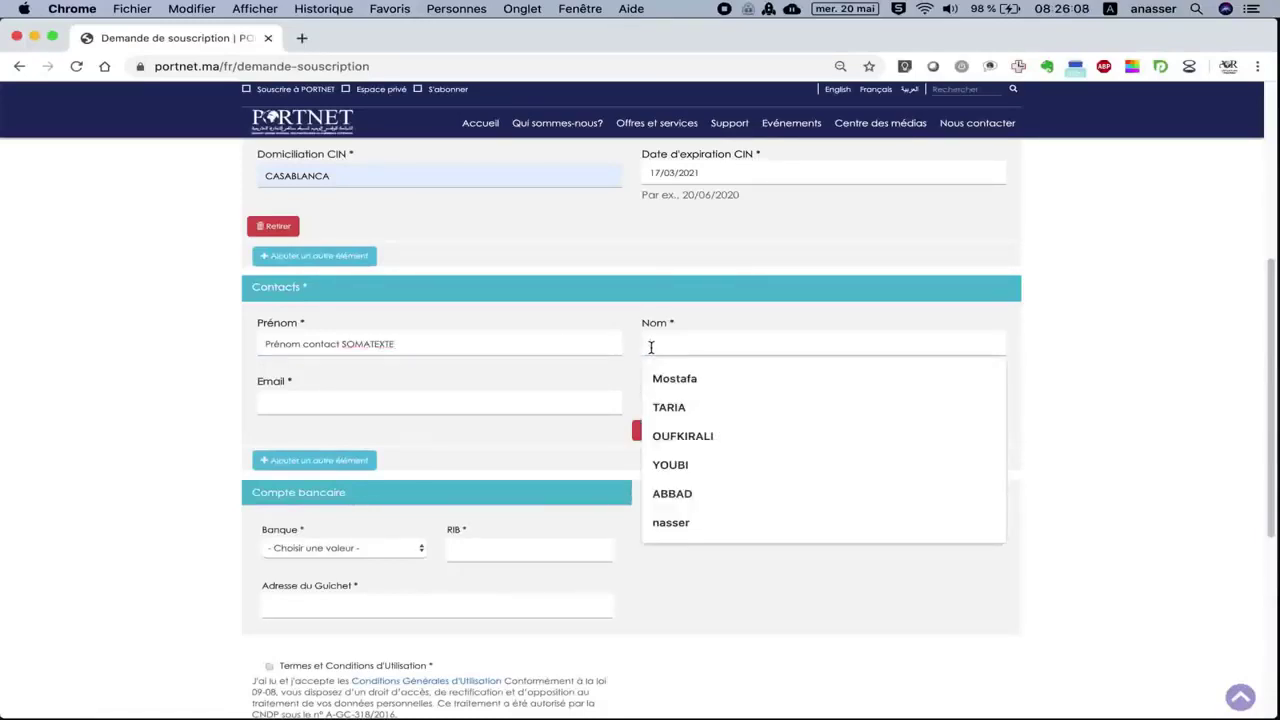
{"action": "type", "text": "Nom"}
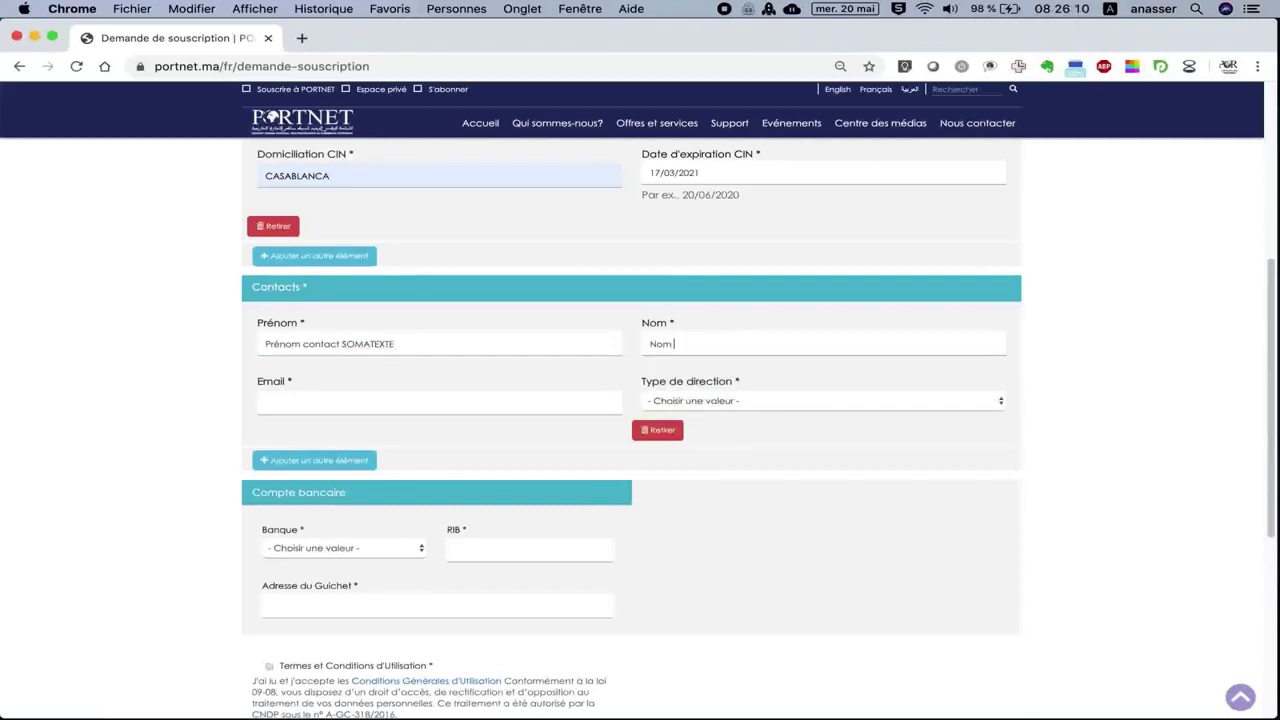
{"action": "type", "text": " con"}
{"action": "key", "text": "BackSpace"}
{"action": "key", "text": "BackSpace"}
{"action": "key", "text": "BackSpace"}
{"action": "key", "text": "BackSpace"}
{"action": "type", "text": "tact SOMAT"}
Enter the contact's e-mail and set Type de direction to Direction Administrative.
{"action": "left_click", "coordinate": [408, 400]}
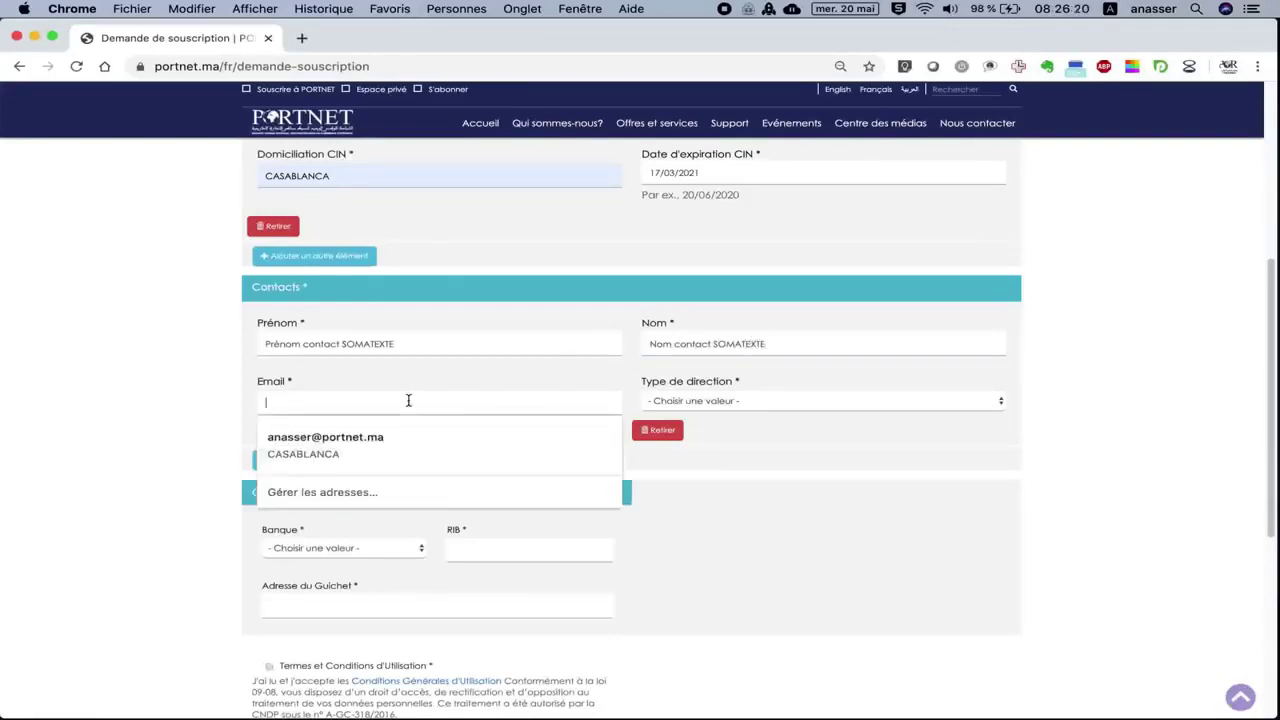
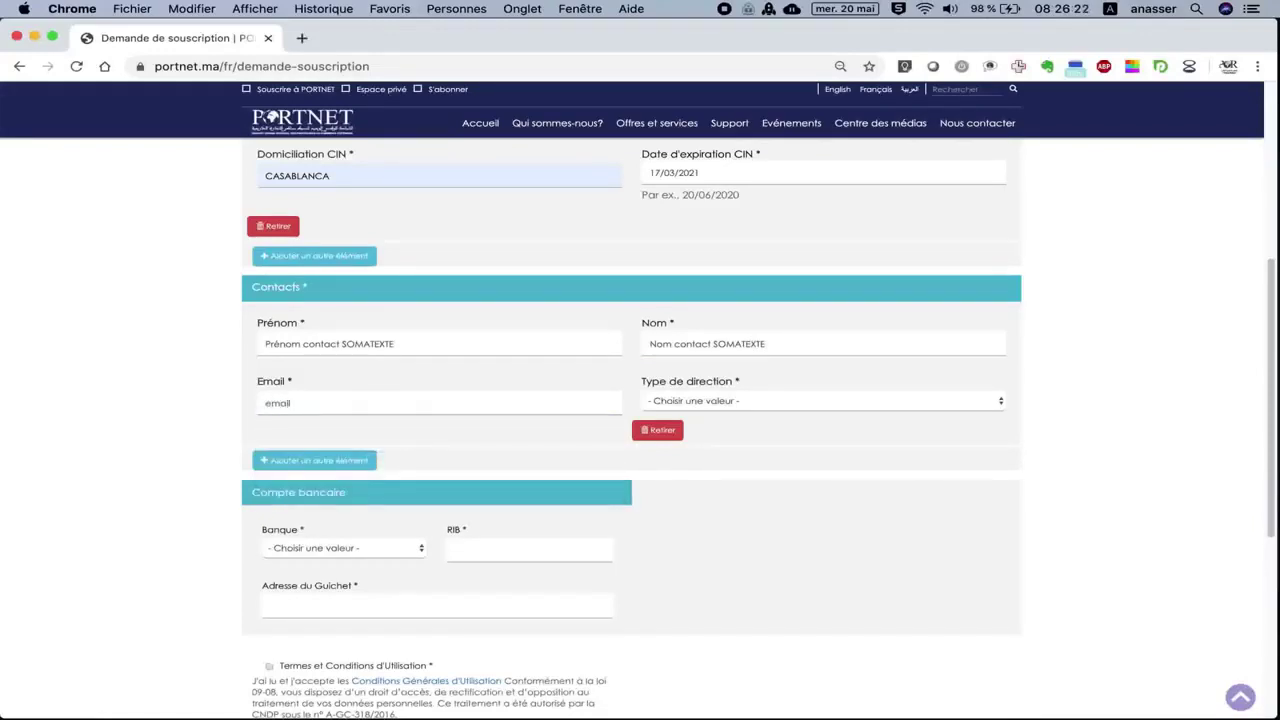
{"action": "left_click", "coordinate": [694, 405]}
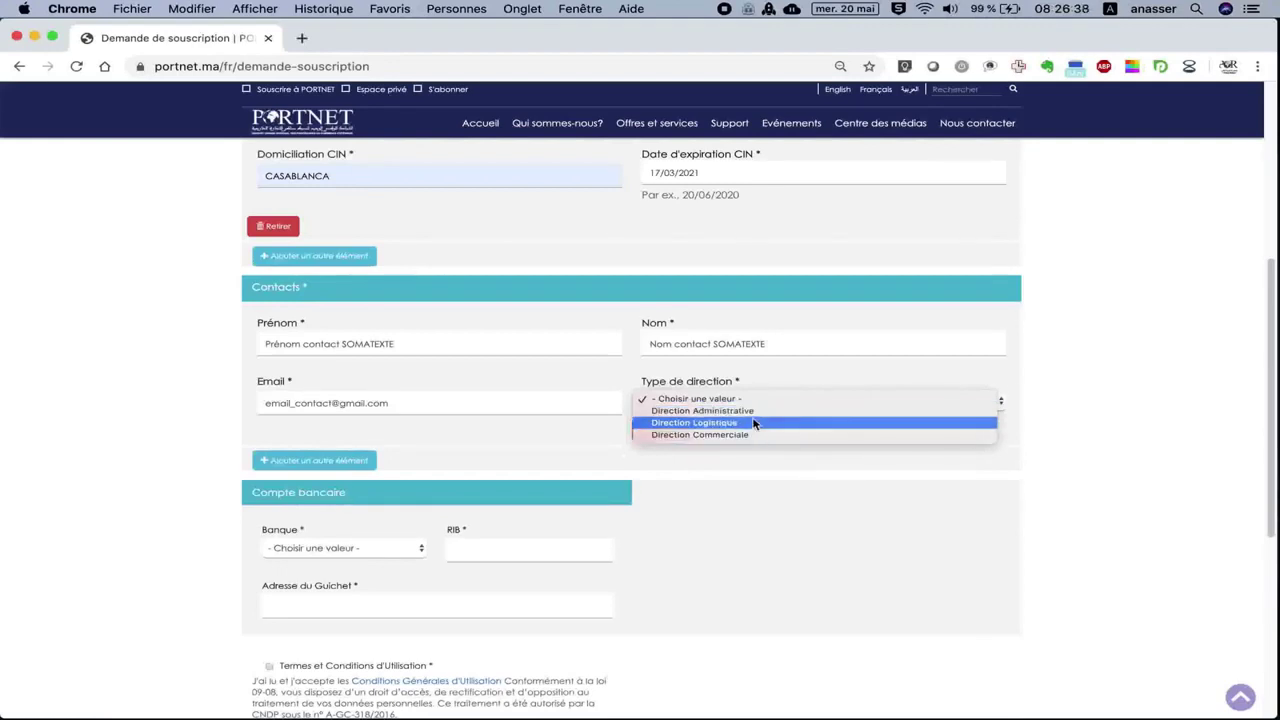
{"action": "left_click", "coordinate": [748, 411]}
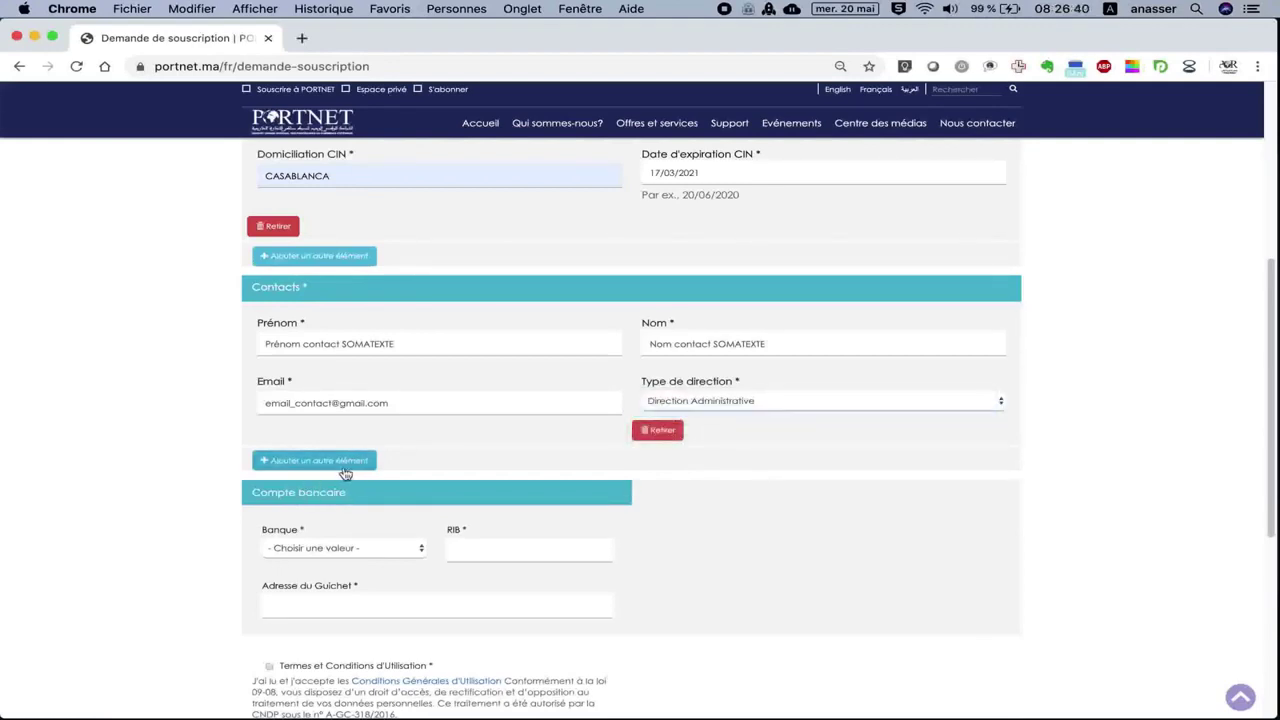
{"action": "left_click", "coordinate": [339, 543]}
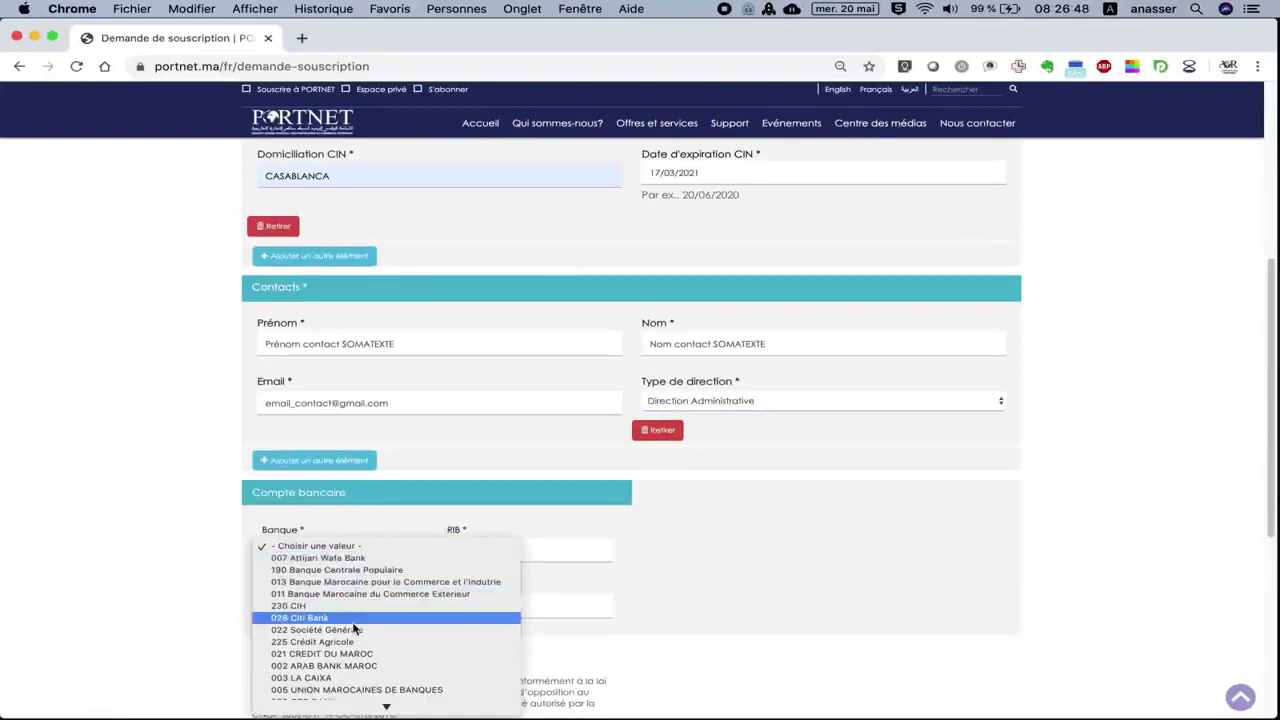
Select 007 Attijari Wafa Bank as the bank and fill the RIB with the matching saved number.
{"action": "scroll", "coordinate": [353, 625], "scroll_direction": "down", "scroll_amount": 10}
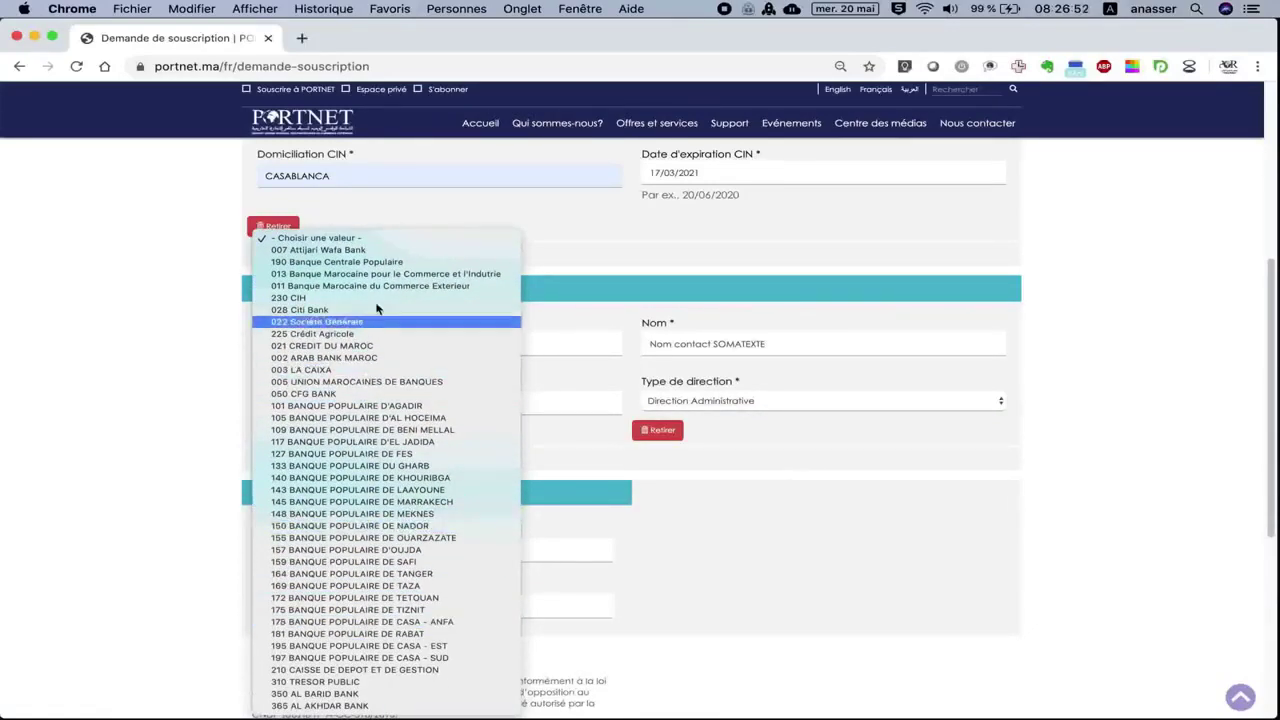
{"action": "left_click", "coordinate": [368, 252]}
{"action": "scroll", "coordinate": [560, 508], "scroll_direction": "down", "scroll_amount": 5}
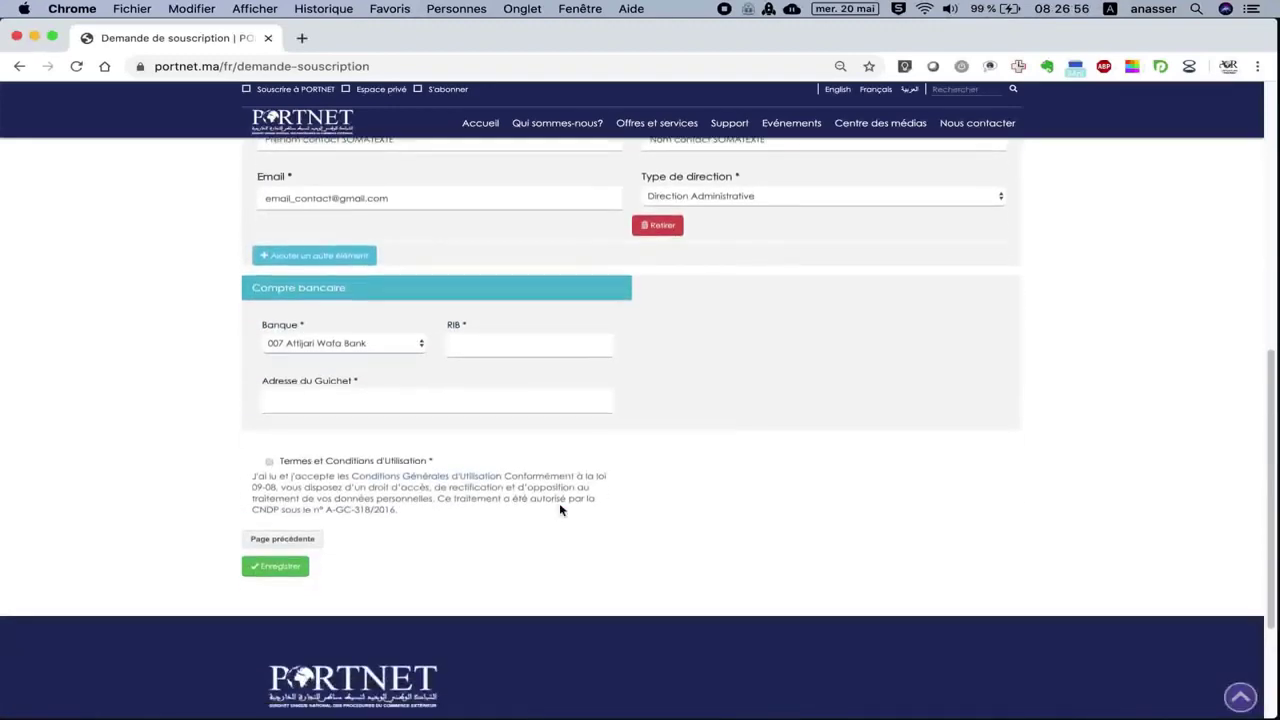
{"action": "left_click", "coordinate": [512, 357]}
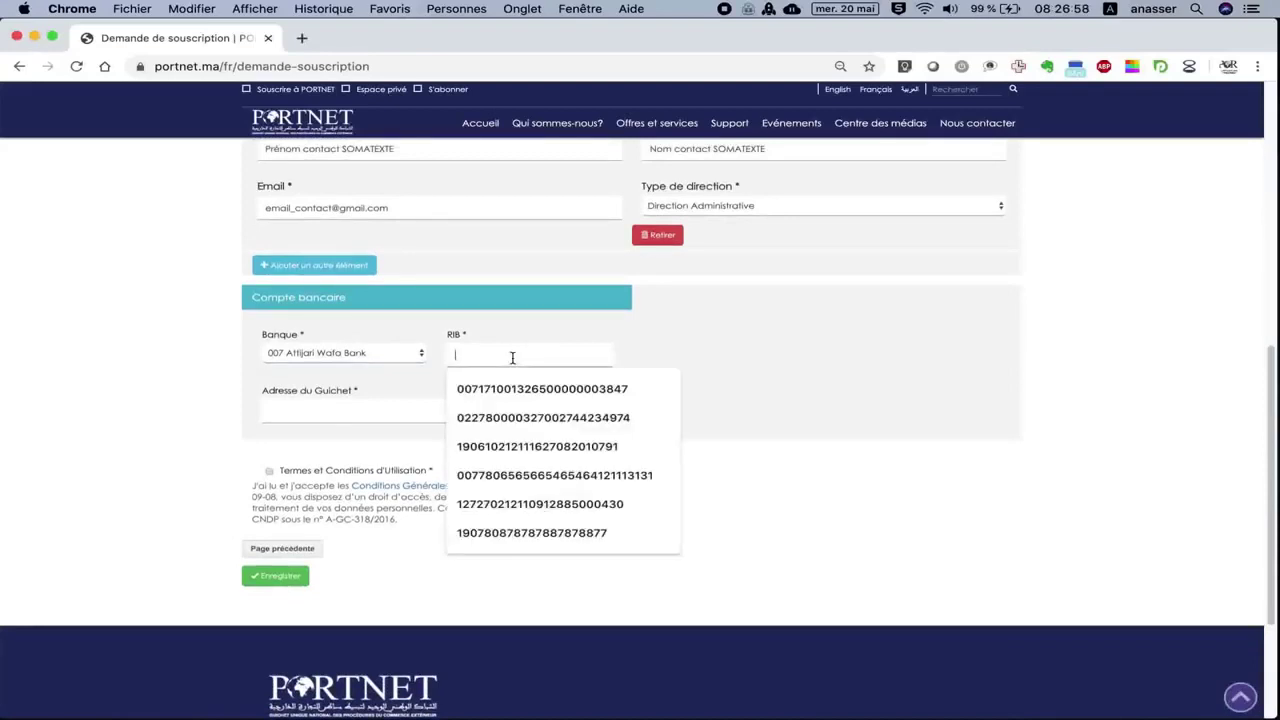
{"action": "type", "text": "00"}
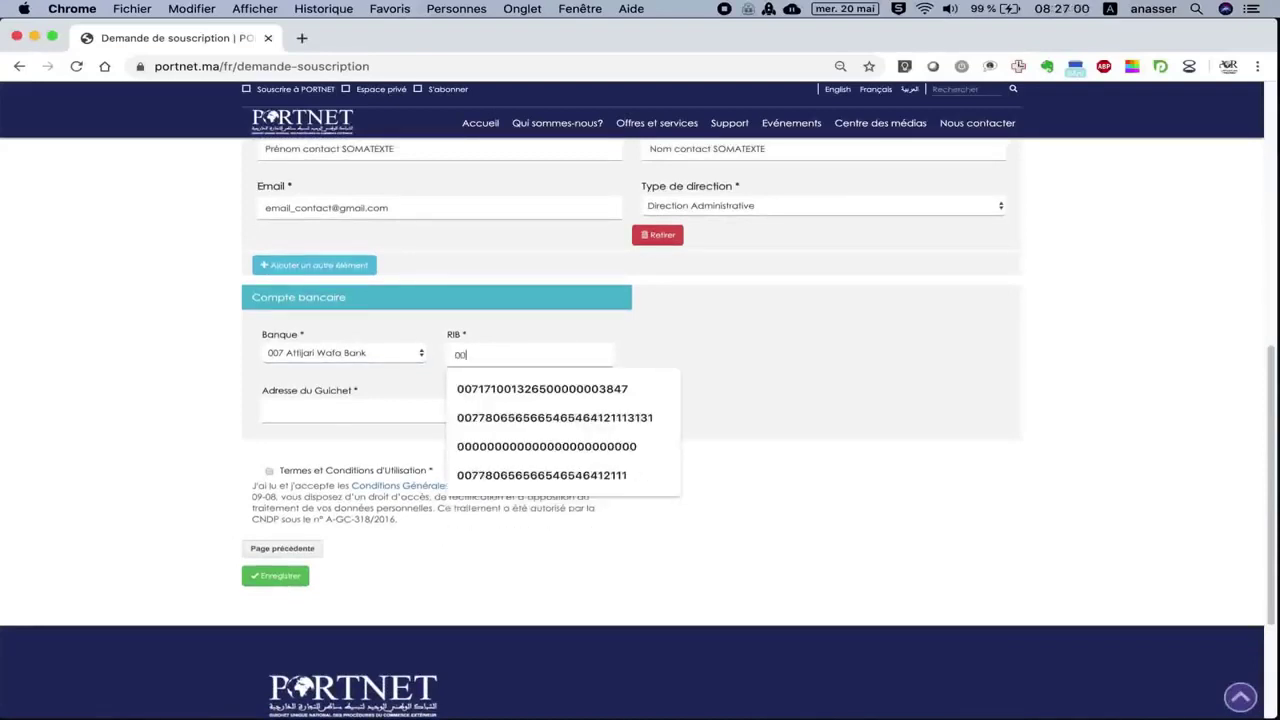
{"action": "type", "text": "7"}
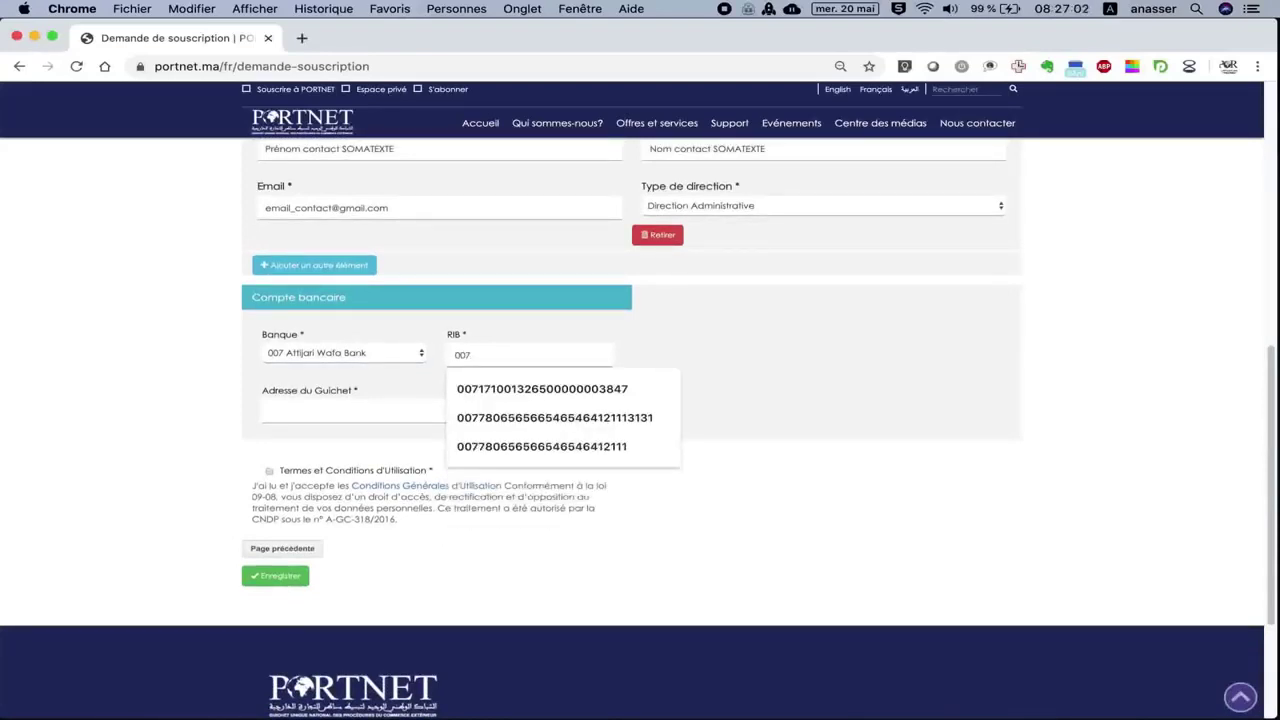
{"action": "type", "text": "7"}
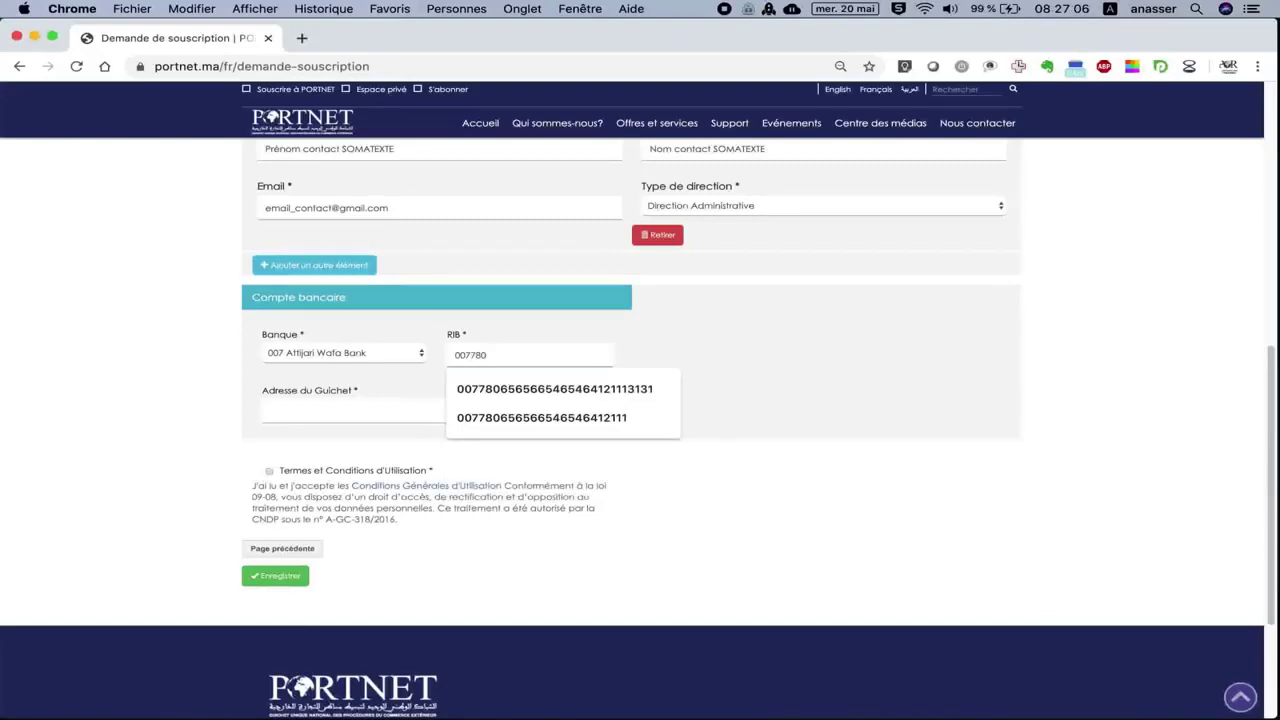
{"action": "type", "text": "80"}
{"action": "left_click", "coordinate": [503, 388]}
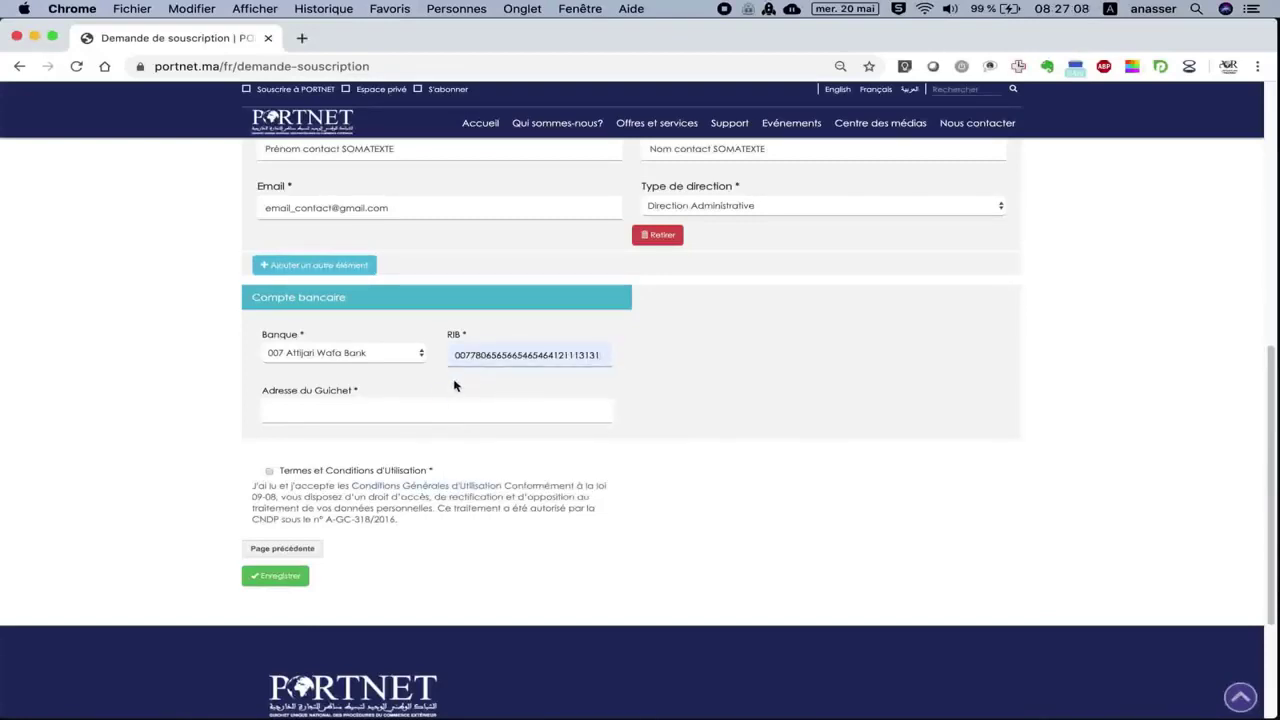
Set the branch address to CASABLANCA and accept the Conditions Générales d'Utilisation.
{"action": "left_click", "coordinate": [400, 410]}
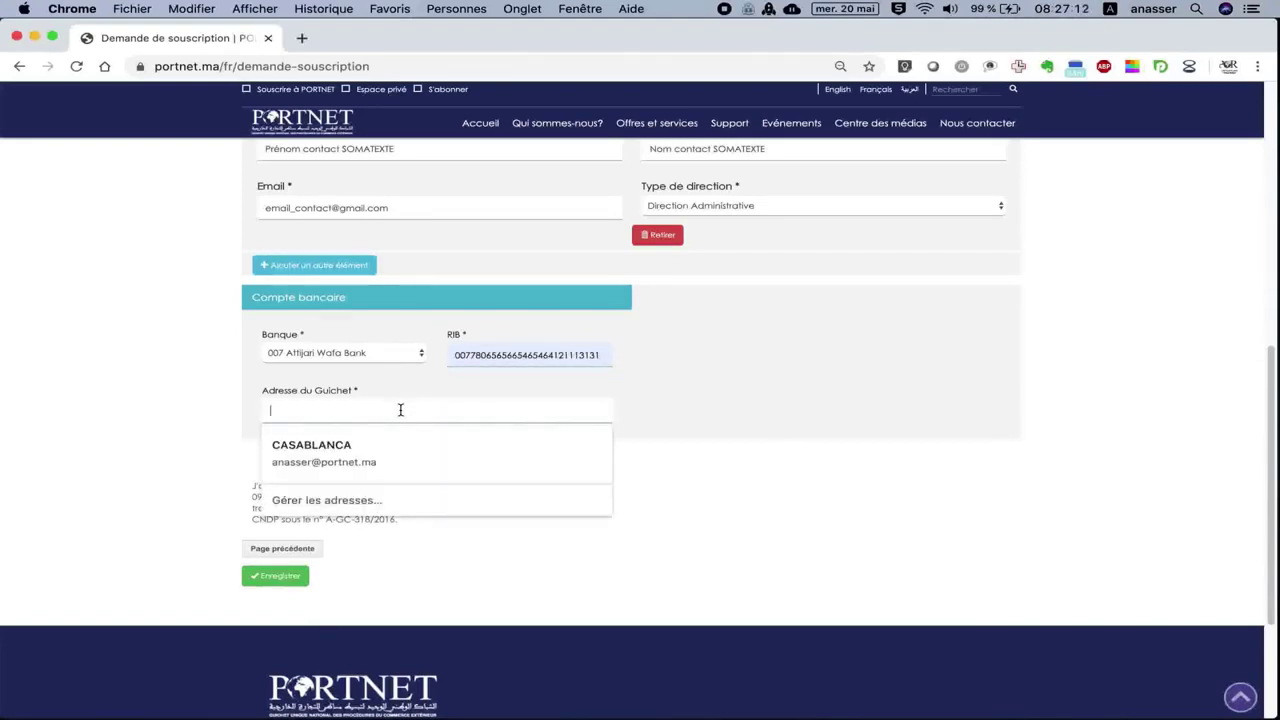
{"action": "left_click", "coordinate": [392, 441]}
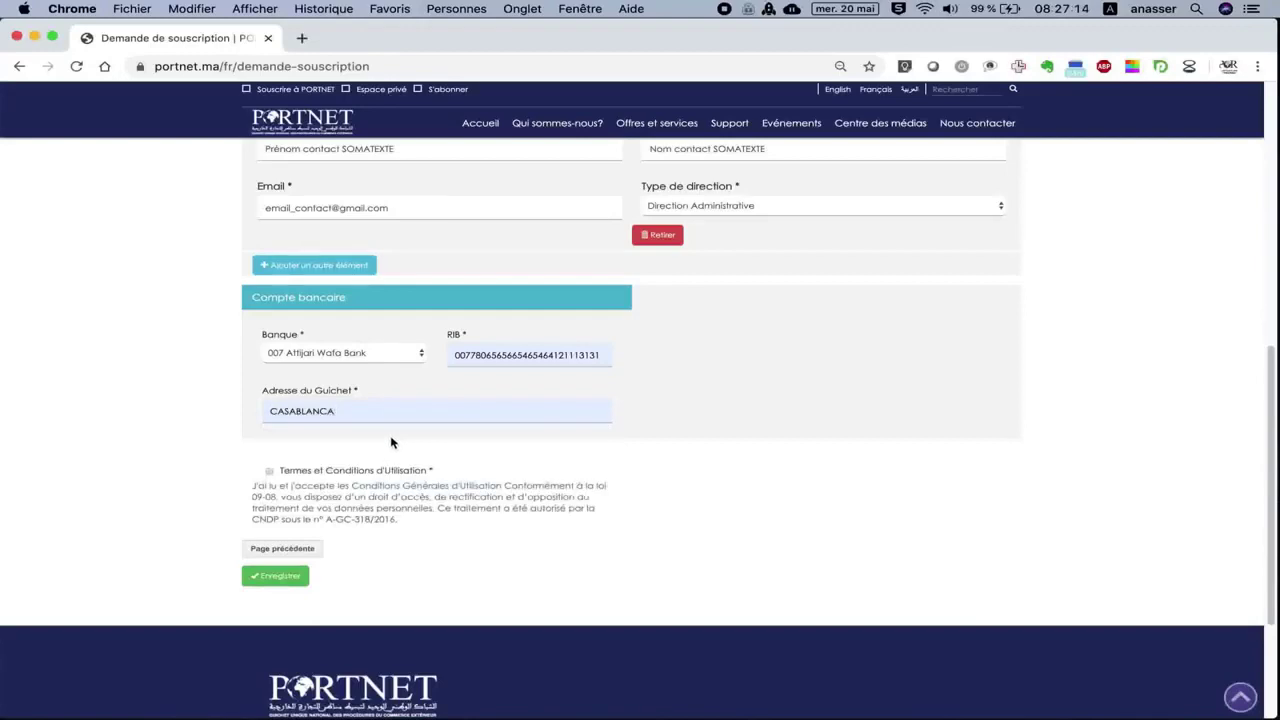
{"action": "left_click", "coordinate": [270, 471]}
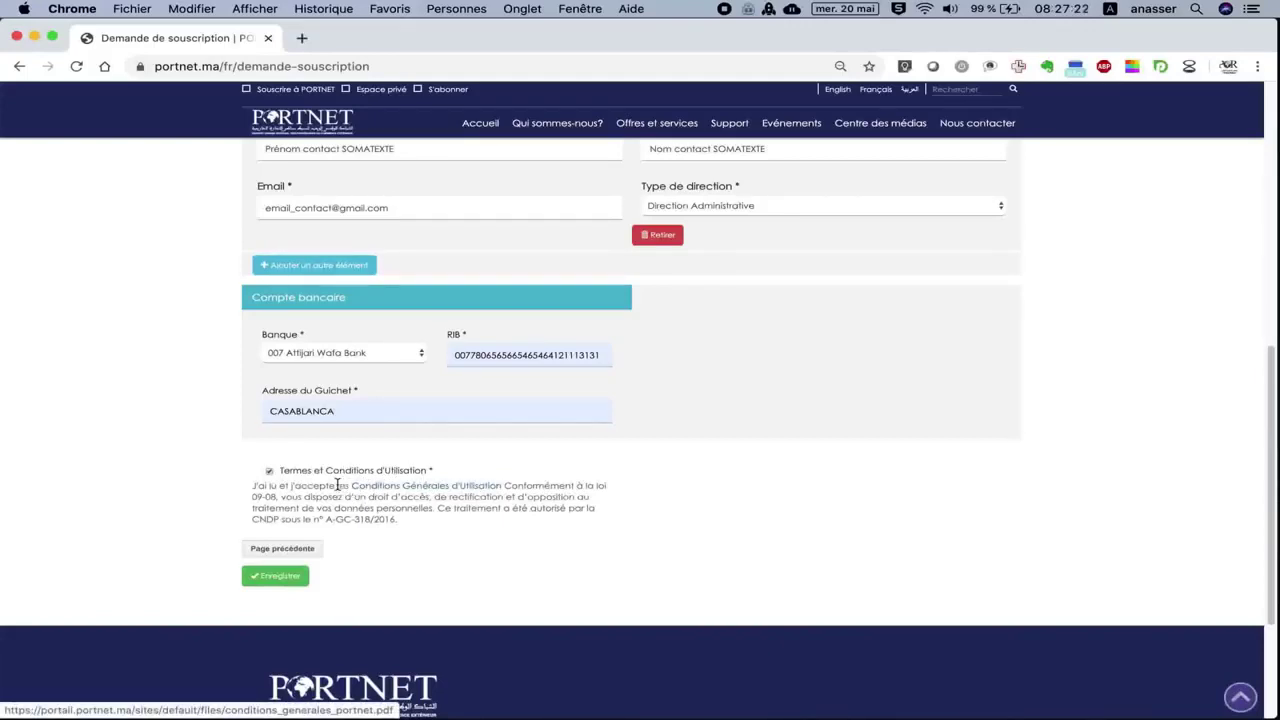
{"action": "left_click_drag", "start_coordinate": [340, 485], "coordinate": [503, 486]}
{"action": "left_click", "coordinate": [535, 486]}
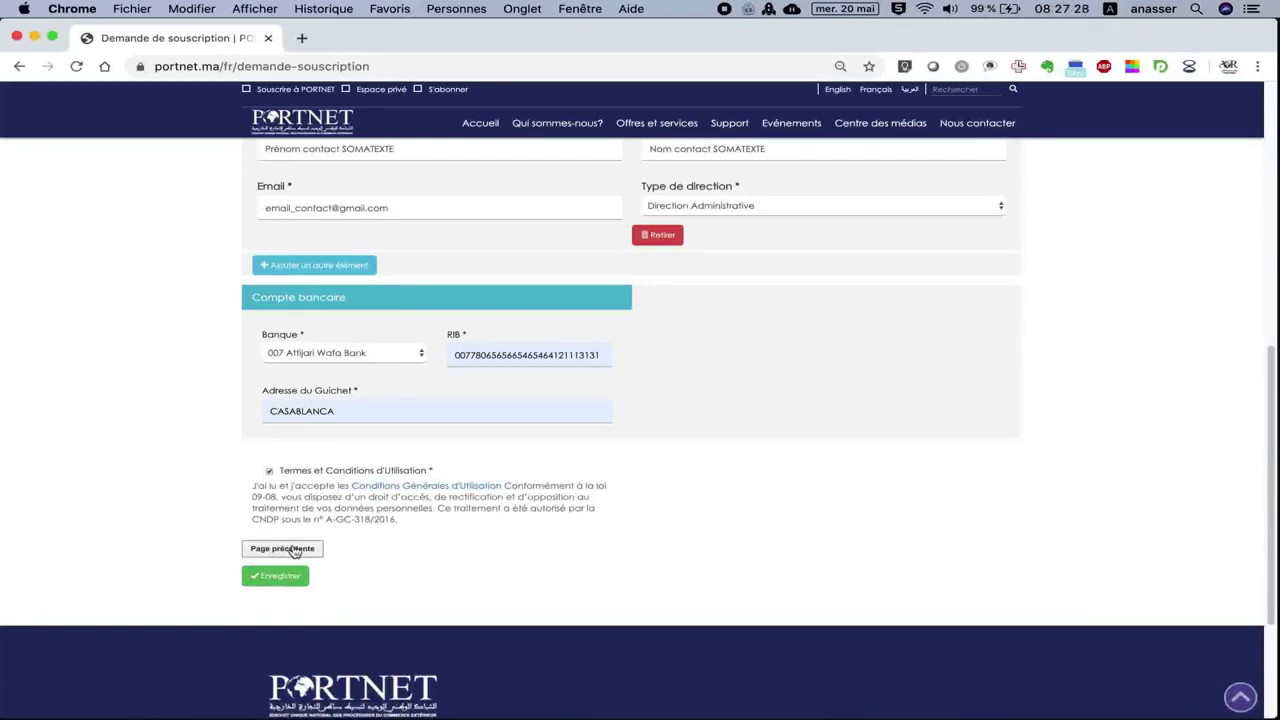
Recheck the Documents step, then return to the contacts and bank account step.
{"action": "left_click", "coordinate": [285, 549]}
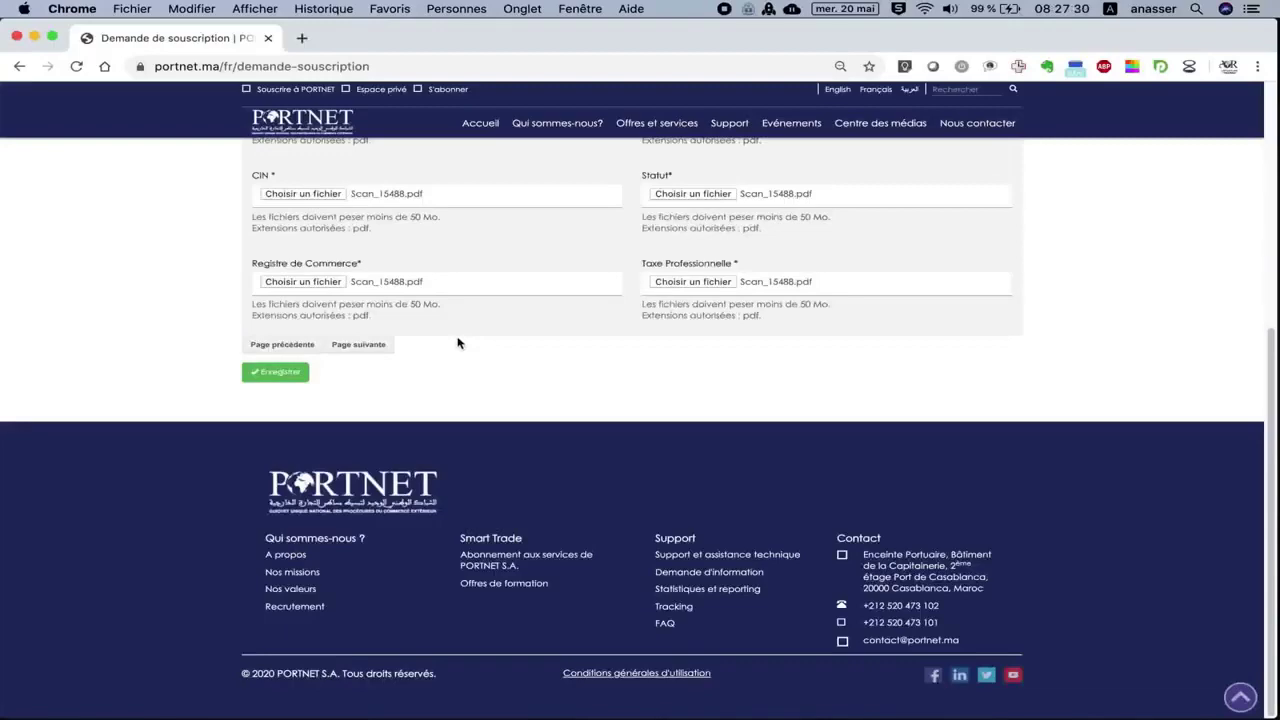
{"action": "scroll", "coordinate": [458, 343], "scroll_direction": "up", "scroll_amount": 1}
{"action": "scroll", "coordinate": [458, 343], "scroll_direction": "up", "scroll_amount": 8}
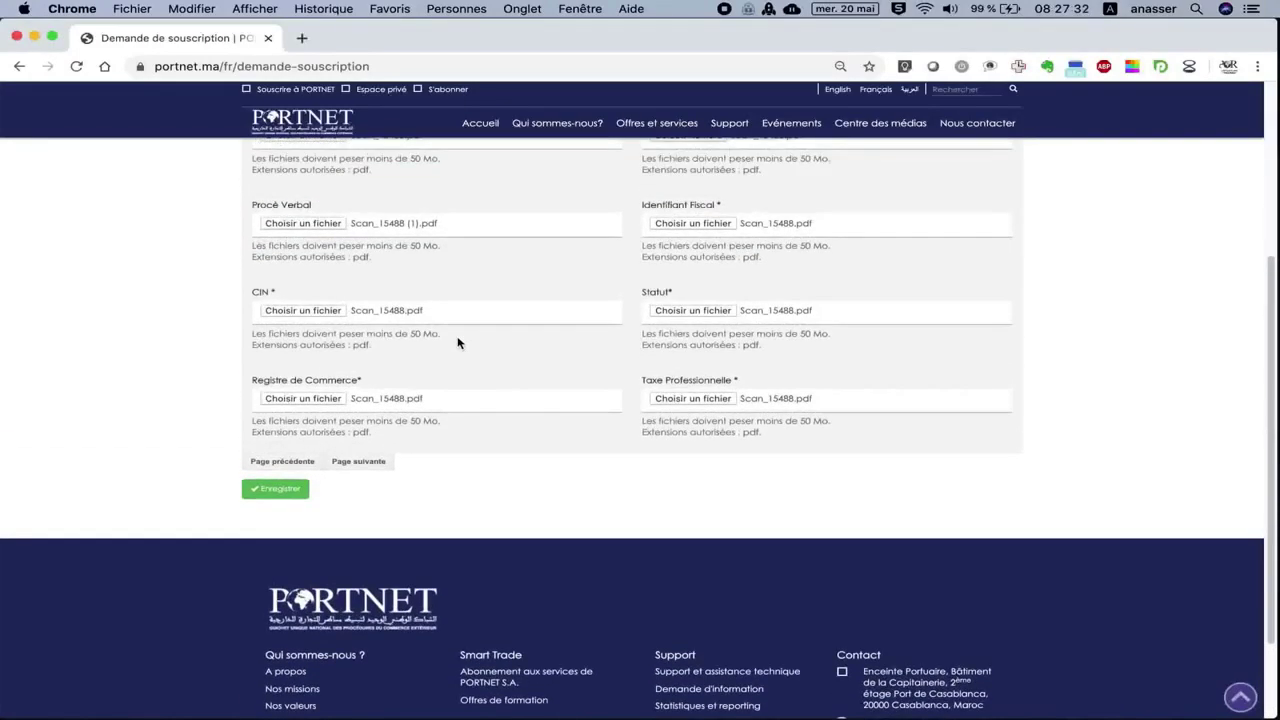
{"action": "scroll", "coordinate": [458, 343], "scroll_direction": "down", "scroll_amount": 3}
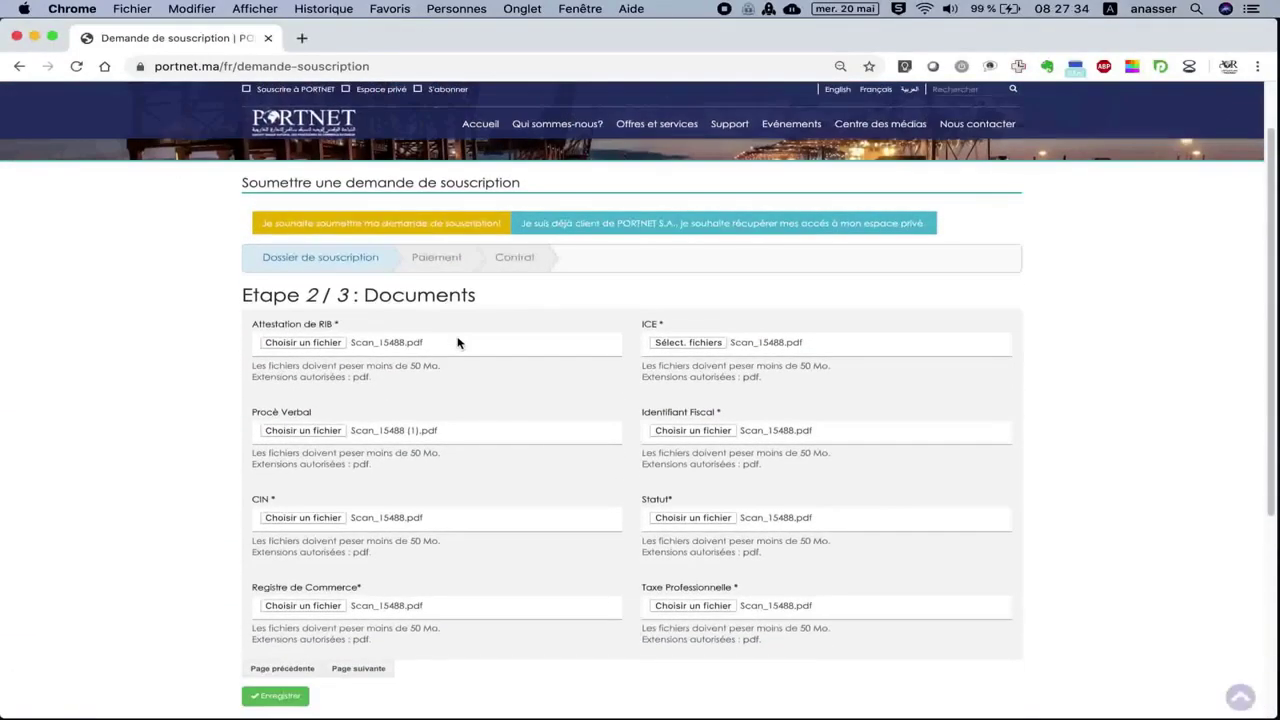
{"action": "scroll", "coordinate": [458, 343], "scroll_direction": "down", "scroll_amount": 5}
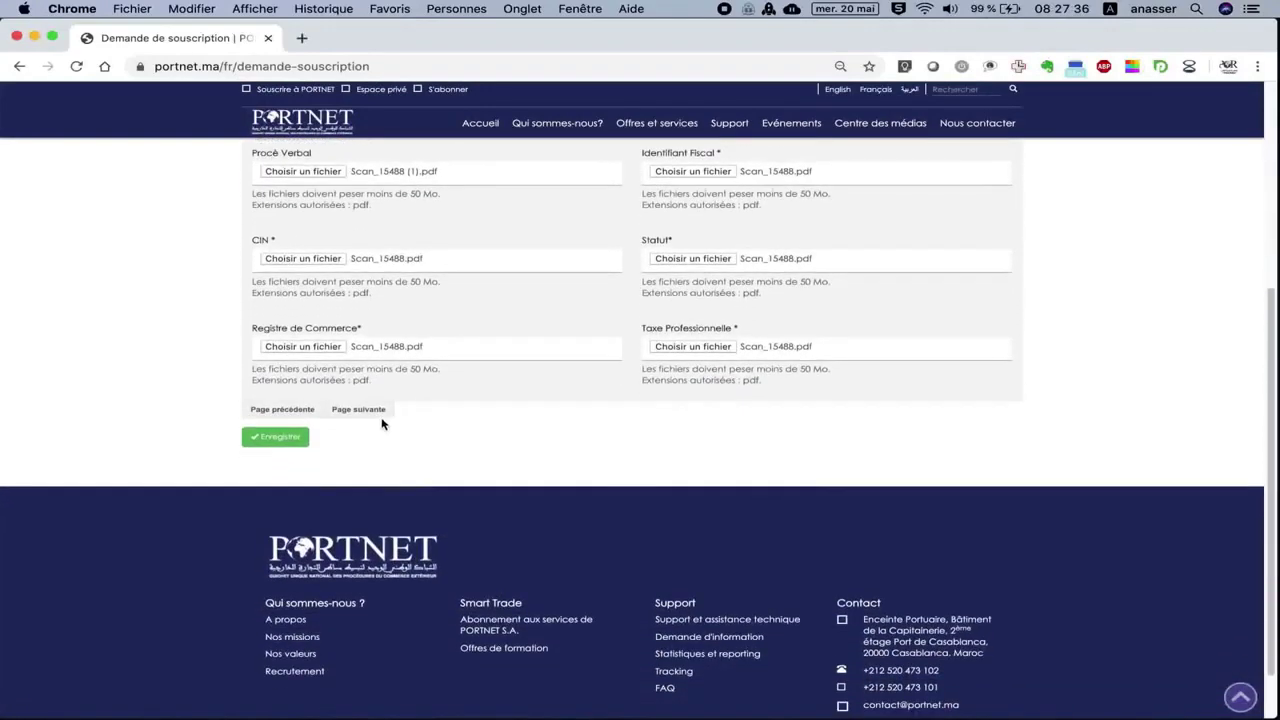
{"action": "left_click", "coordinate": [378, 414]}
{"action": "scroll", "coordinate": [436, 449], "scroll_direction": "down", "scroll_amount": 10}
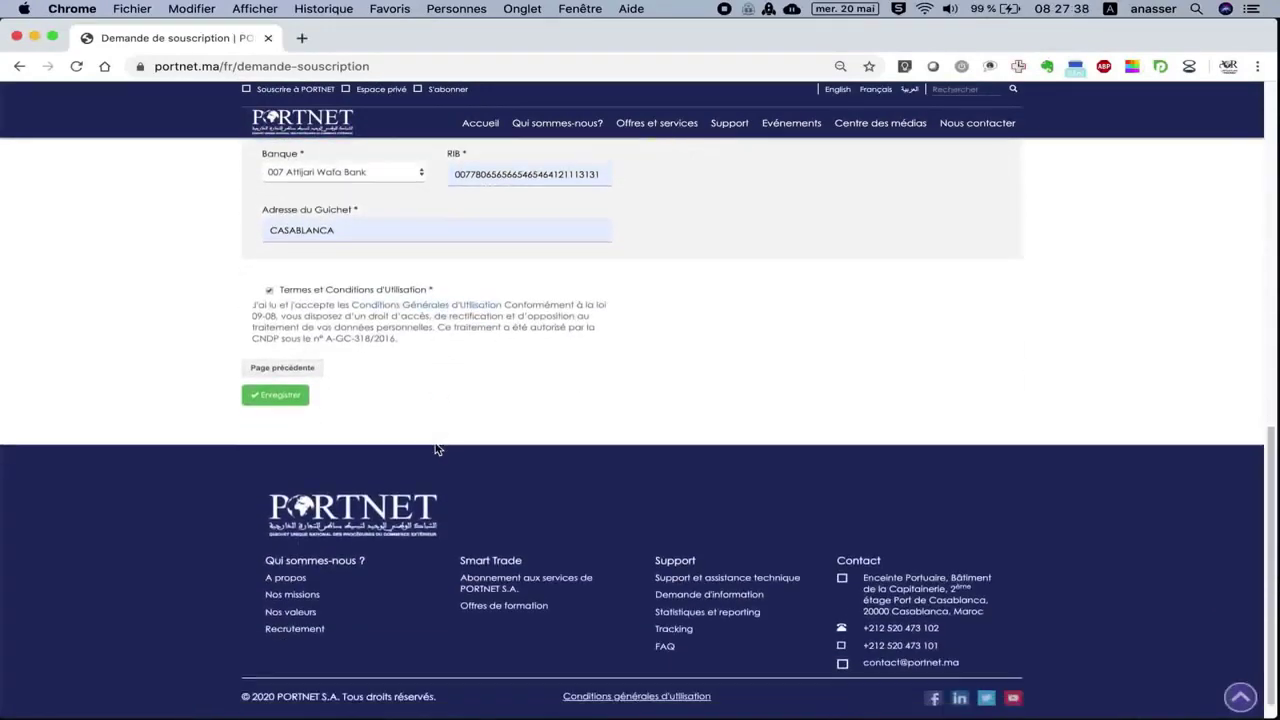
Save the form and highlight the errors: the RIB must be 24 digits and the ICE unique.
{"action": "left_click", "coordinate": [278, 376]}
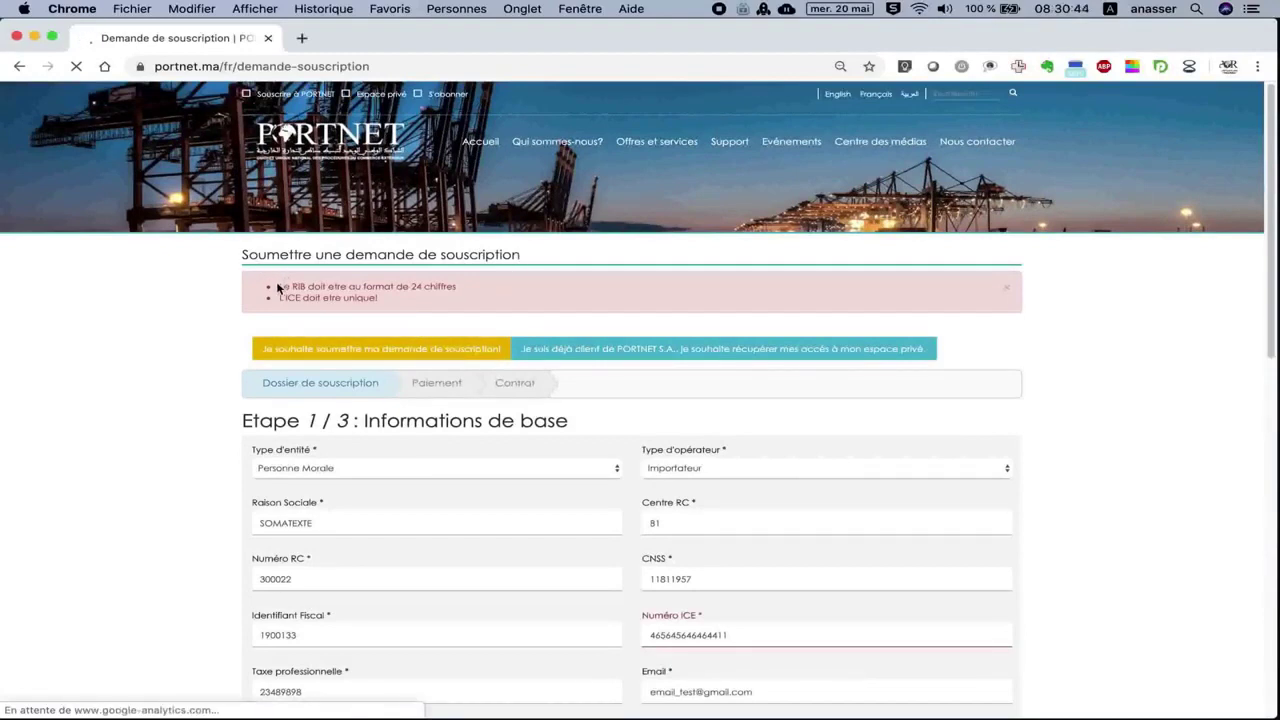
{"action": "left_click_drag", "start_coordinate": [279, 287], "coordinate": [462, 290]}
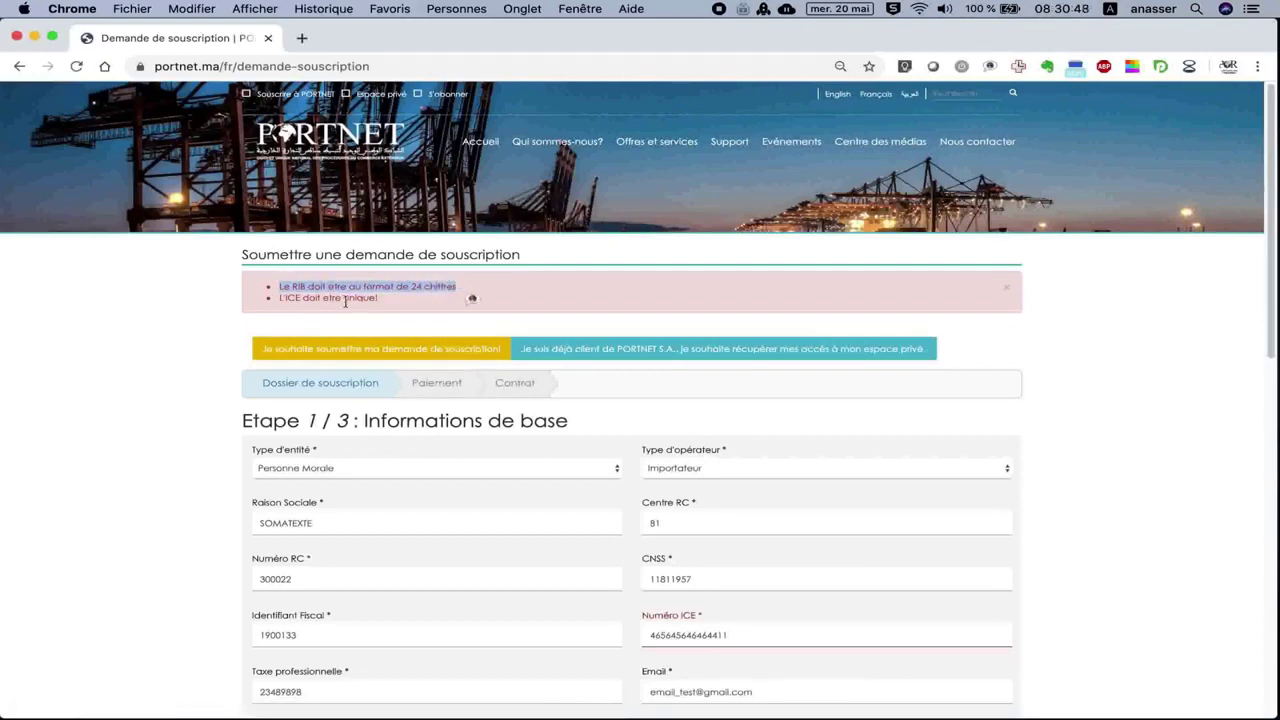
{"action": "left_click_drag", "start_coordinate": [280, 298], "coordinate": [396, 305]}
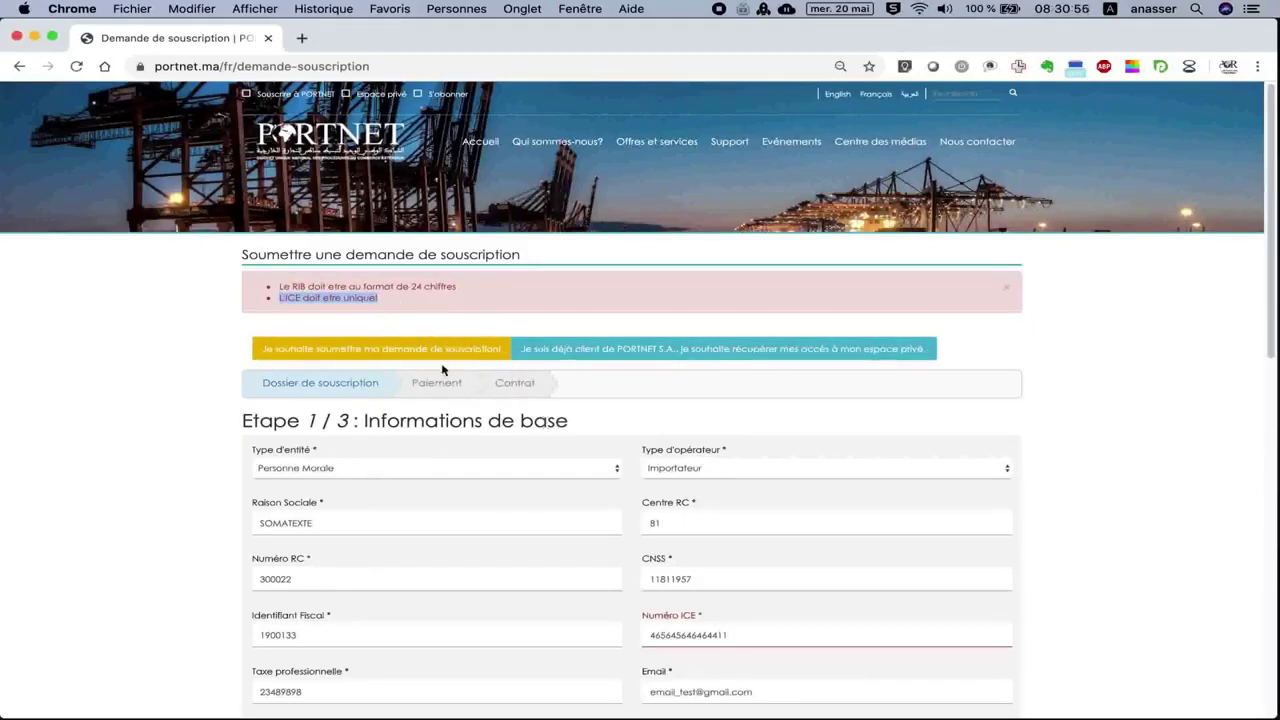
{"action": "left_click", "coordinate": [379, 296]}
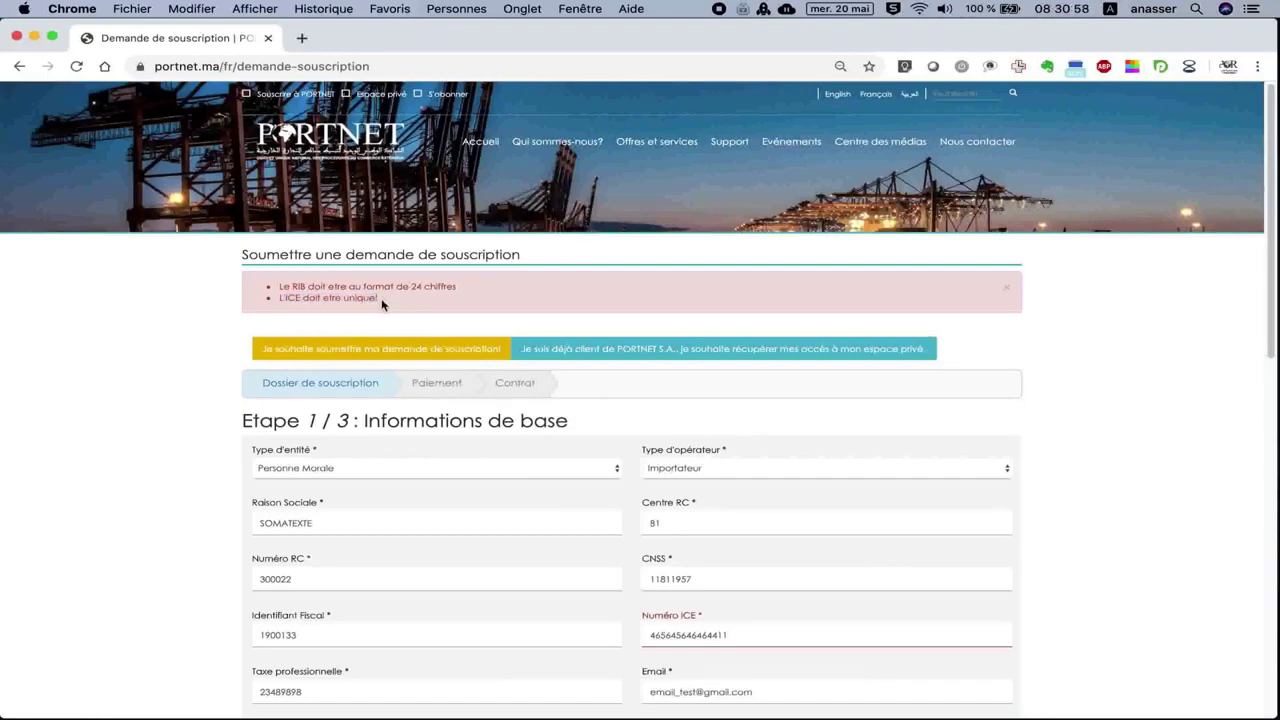
Highlight the Numéro ICE value and the first digits of the RIB.
{"action": "scroll", "coordinate": [655, 523], "scroll_direction": "down", "scroll_amount": 3}
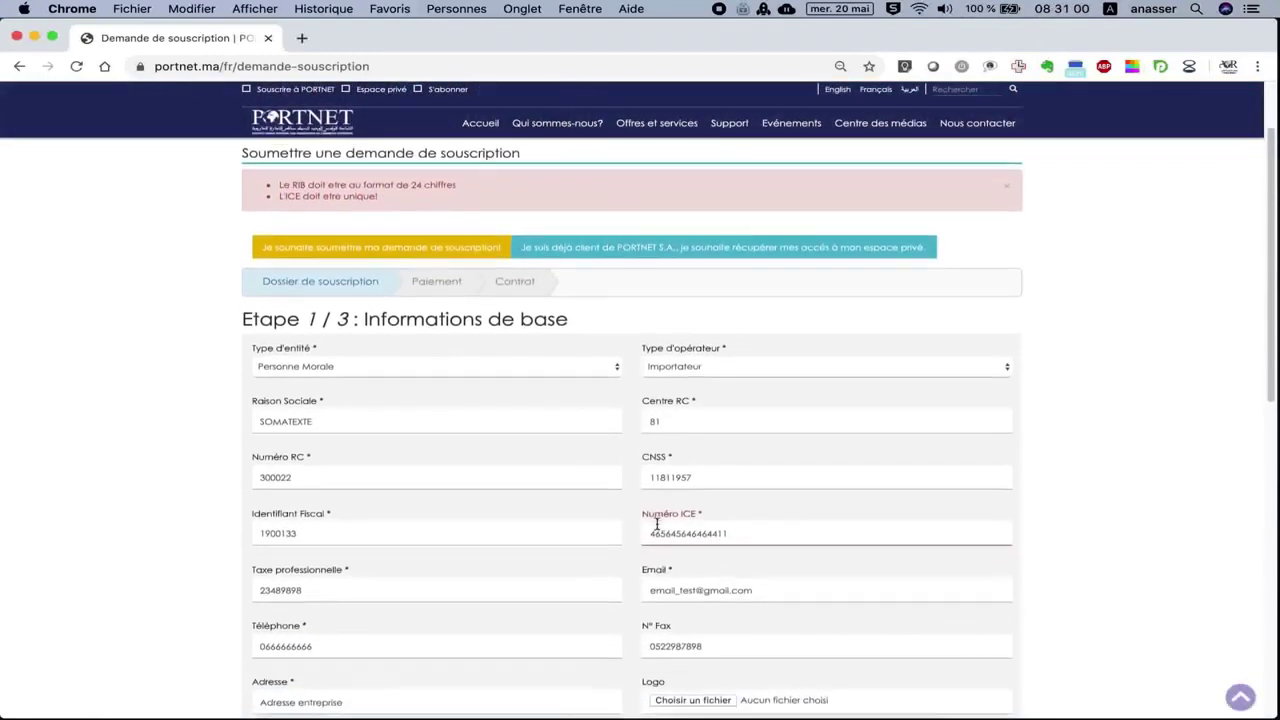
{"action": "left_click_drag", "start_coordinate": [645, 526], "coordinate": [733, 527]}
{"action": "mouse_move", "coordinate": [455, 452]}
{"action": "left_mouse_down"}
{"action": "mouse_move", "coordinate": [520, 452]}
{"action": "mouse_move", "coordinate": [475, 452]}
{"action": "left_mouse_up"}
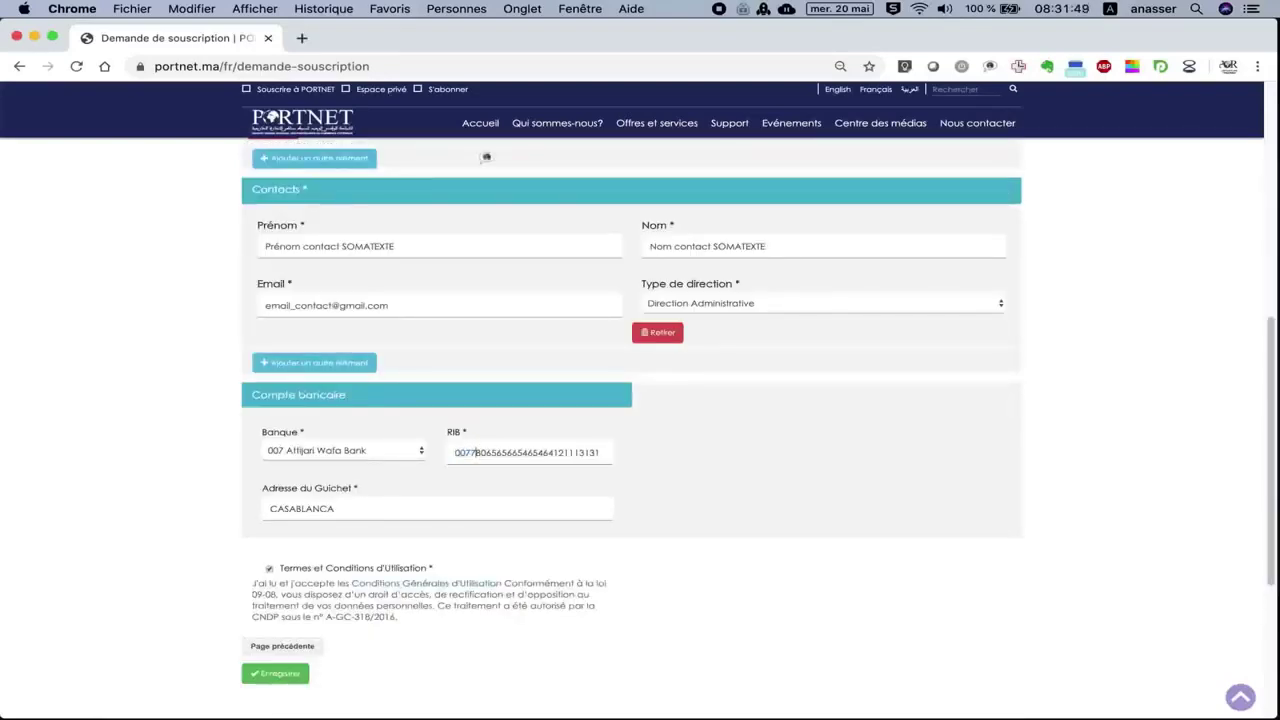
Edit the RIB to exactly 24 digits, inserting a 6 and deleting the extra trailing digits.
{"action": "left_click", "coordinate": [481, 452]}
{"action": "key", "text": "Right"}
{"action": "type", "text": "6"}
{"action": "key", "text": "Right"}
{"action": "key", "text": "Right"}
{"action": "key", "text": "Right"}
{"action": "left_click_drag", "start_coordinate": [581, 452], "coordinate": [603, 450]}
{"action": "key", "text": "BackSpace"}
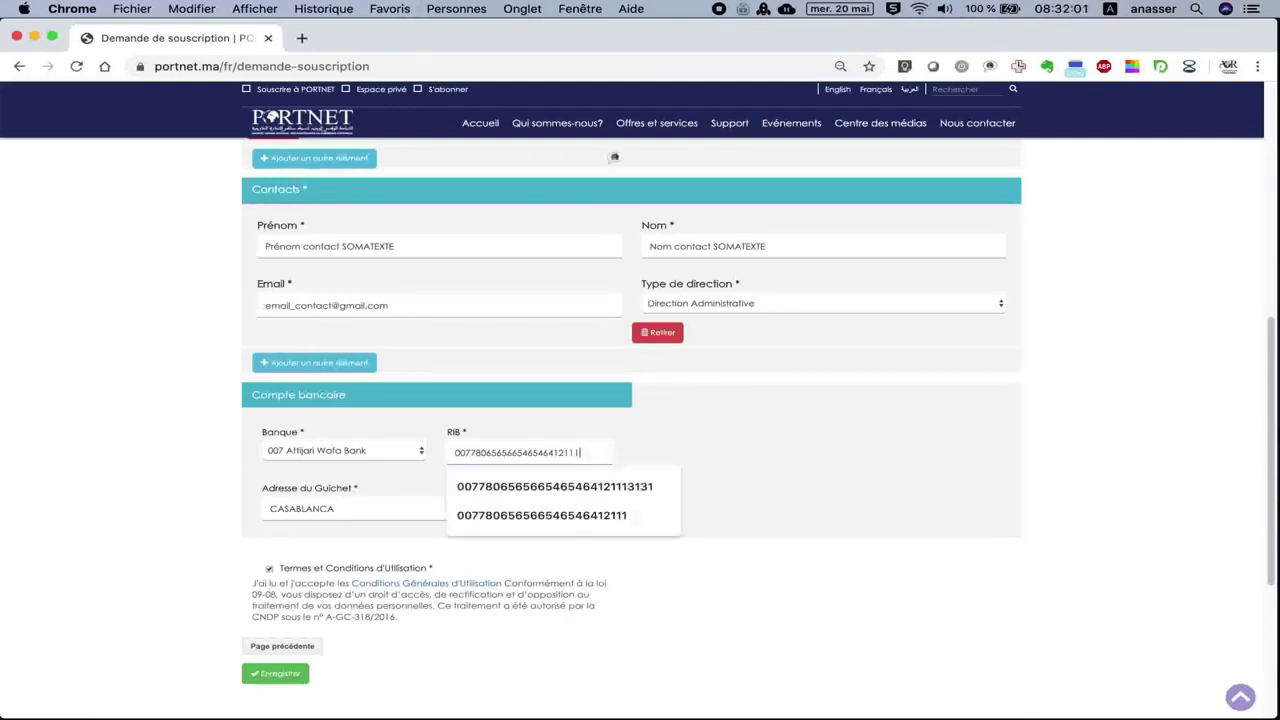
Dismiss the saved RIB suggestions and save the corrected subscription form.
{"action": "left_click", "coordinate": [587, 436]}
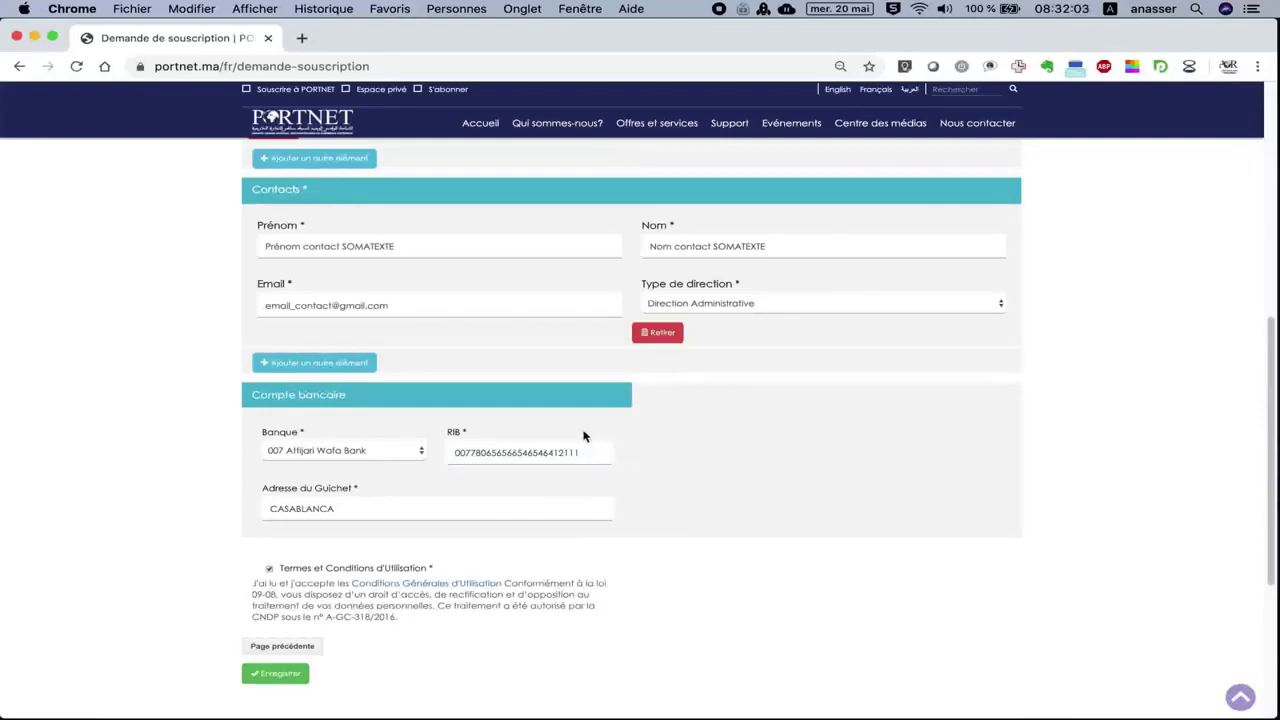
{"action": "scroll", "coordinate": [476, 546], "scroll_direction": "down", "scroll_amount": 5}
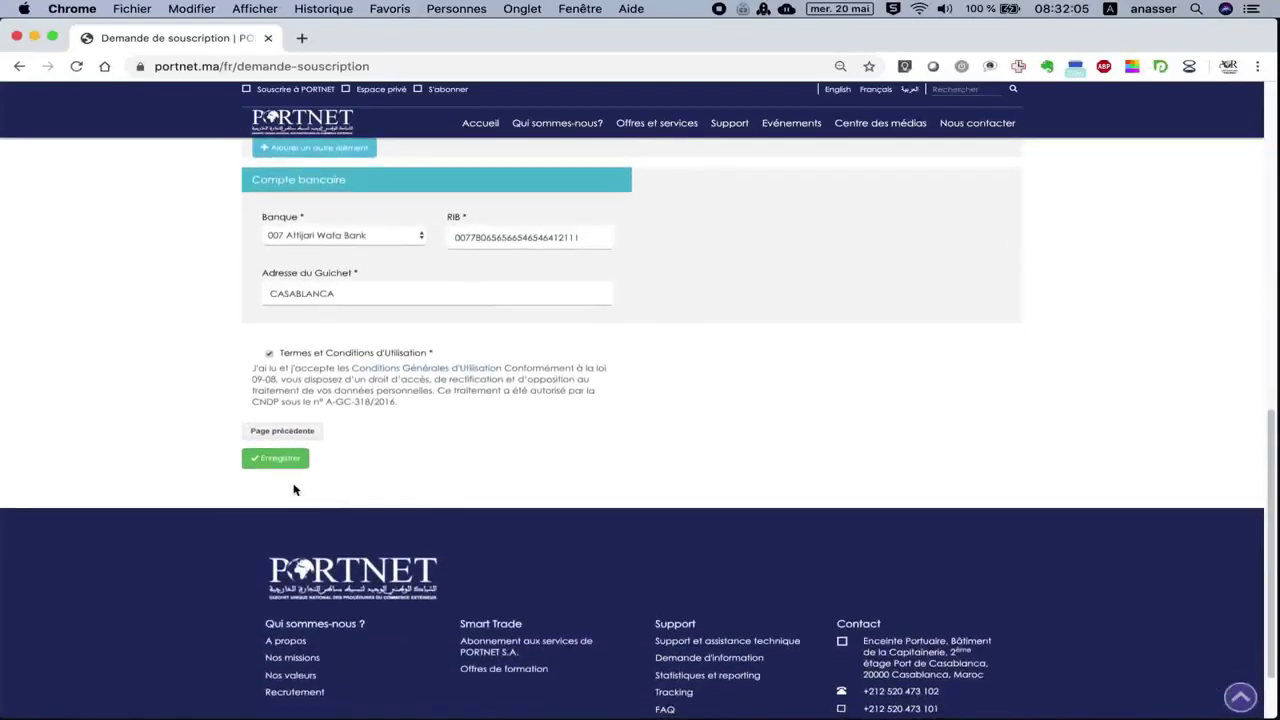
{"action": "left_click", "coordinate": [282, 455]}
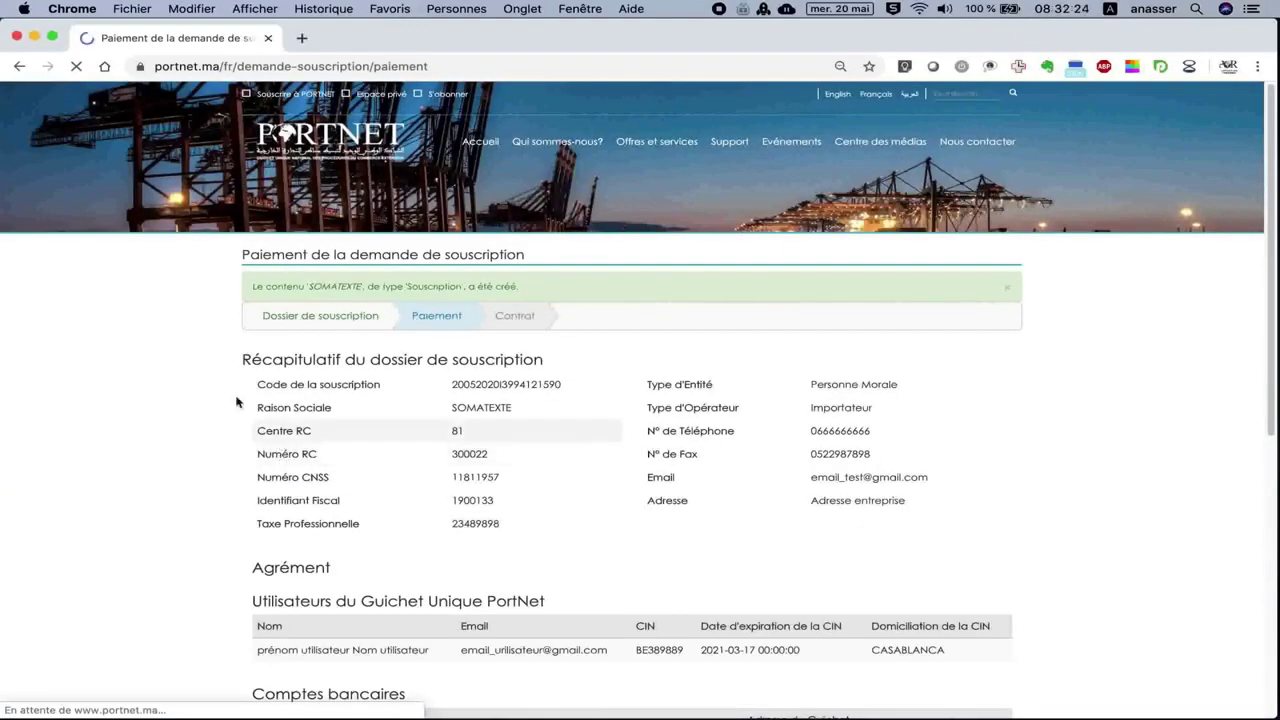
Note the subscription-created message and proceed to payment of the 3600.00 MAD one-year subscription.
{"action": "left_click_drag", "start_coordinate": [255, 287], "coordinate": [450, 287]}
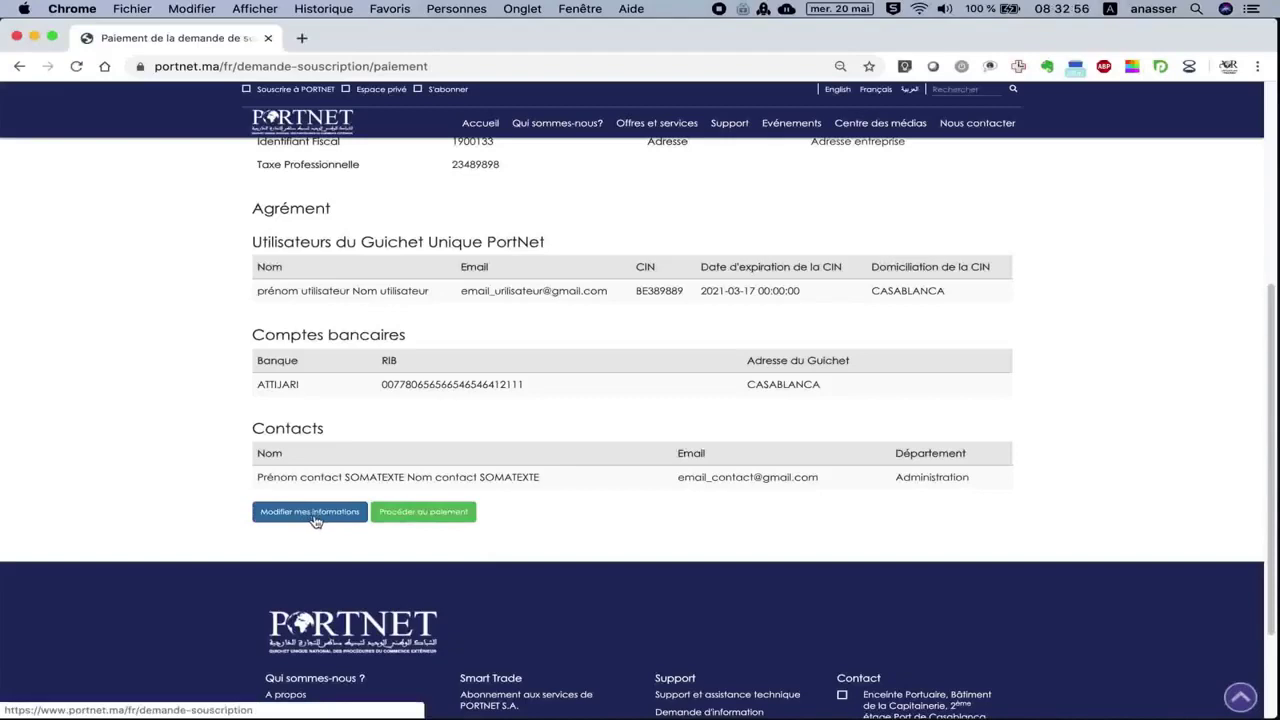
{"action": "left_click", "coordinate": [435, 520]}
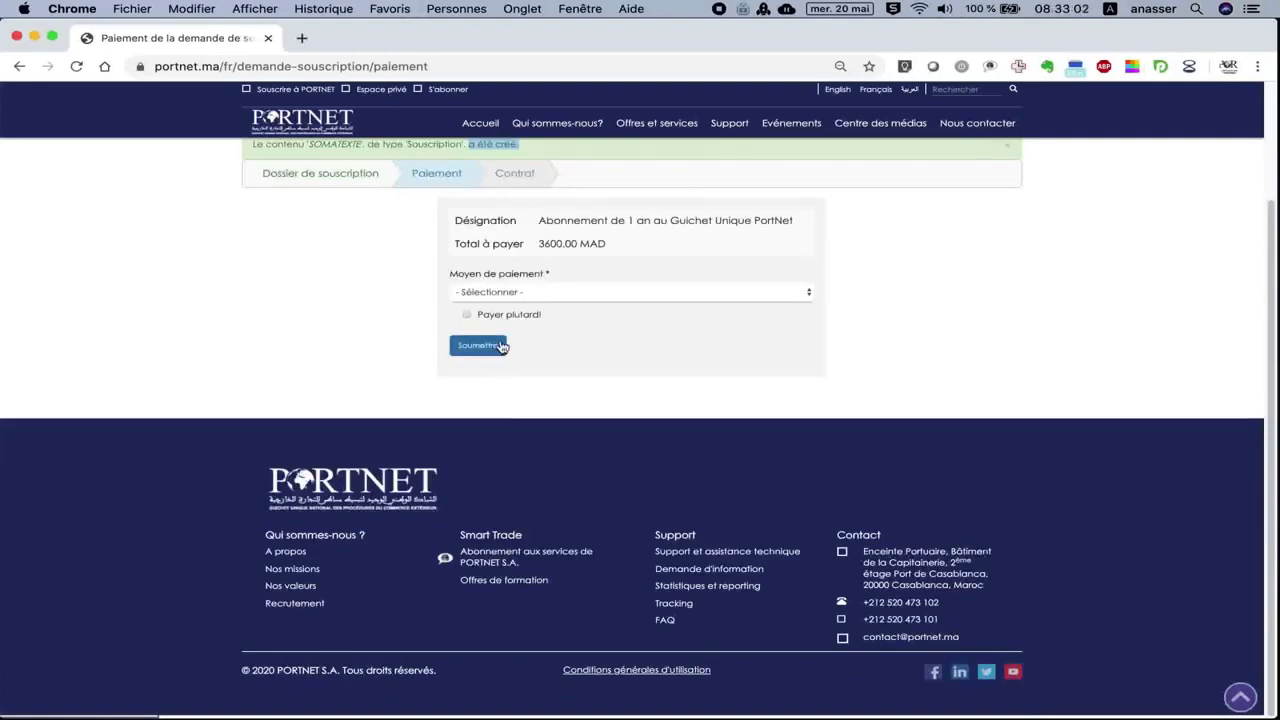
Review the description and total, choose AmanPay (MultiCanal) as payment method, and submit.
{"action": "scroll", "coordinate": [500, 345], "scroll_direction": "up", "scroll_amount": 2}
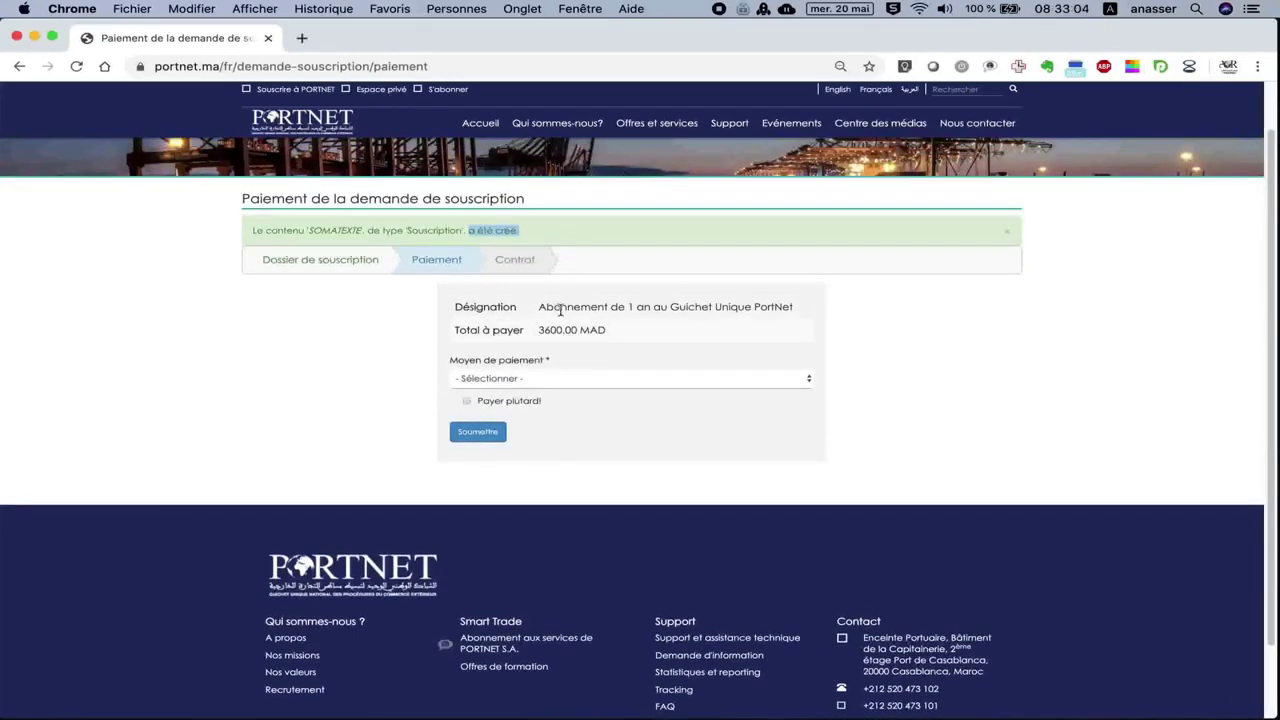
{"action": "left_click_drag", "start_coordinate": [622, 311], "coordinate": [797, 312]}
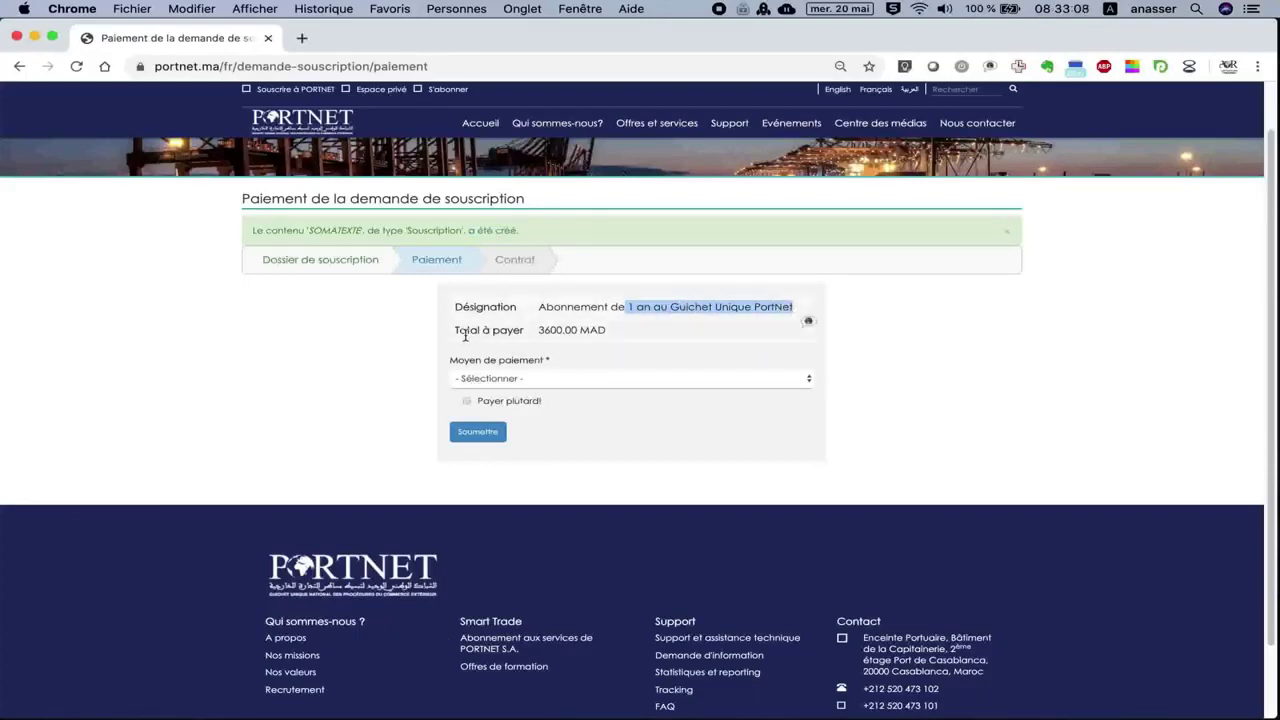
{"action": "left_click_drag", "start_coordinate": [456, 335], "coordinate": [630, 334]}
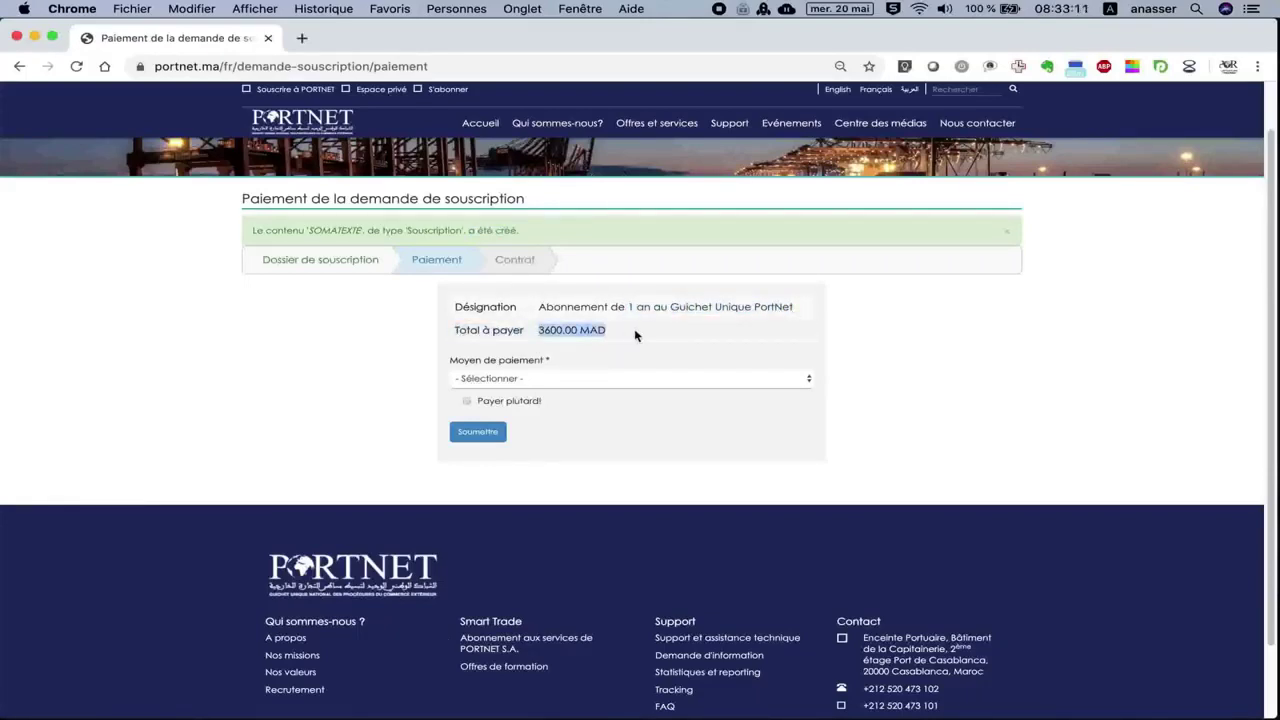
{"action": "left_click", "coordinate": [507, 380]}
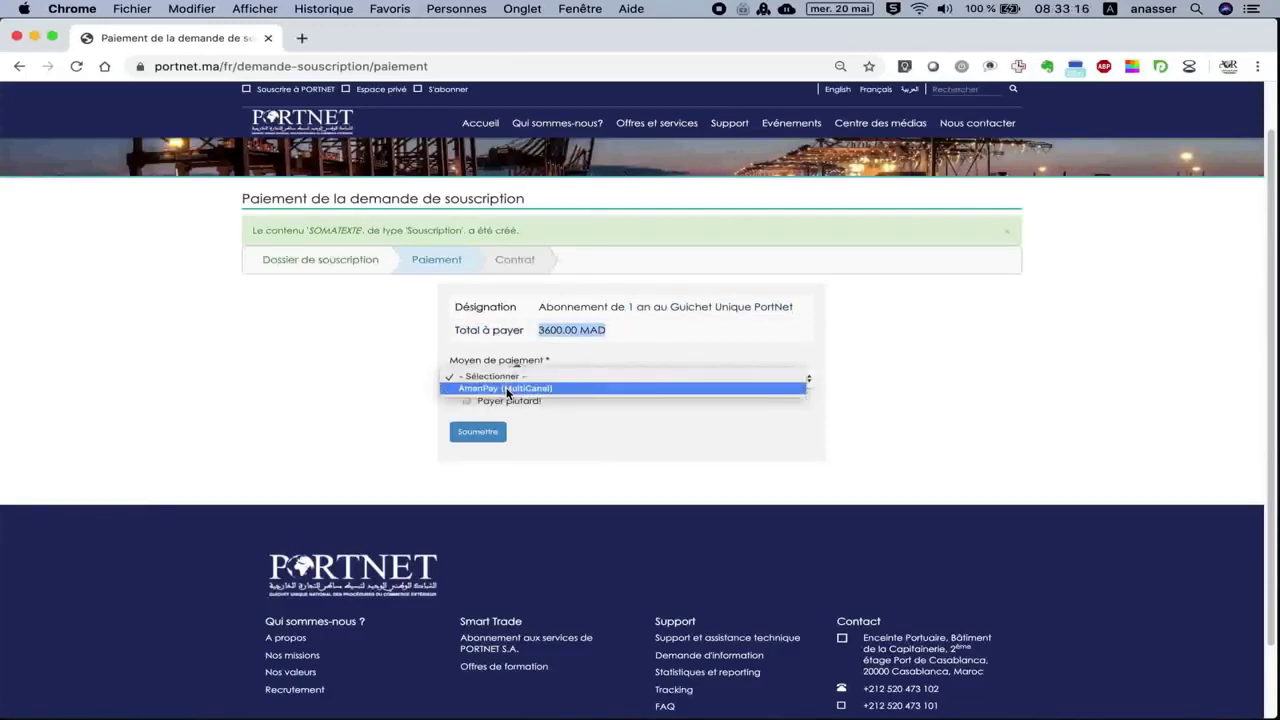
{"action": "left_click", "coordinate": [507, 389]}
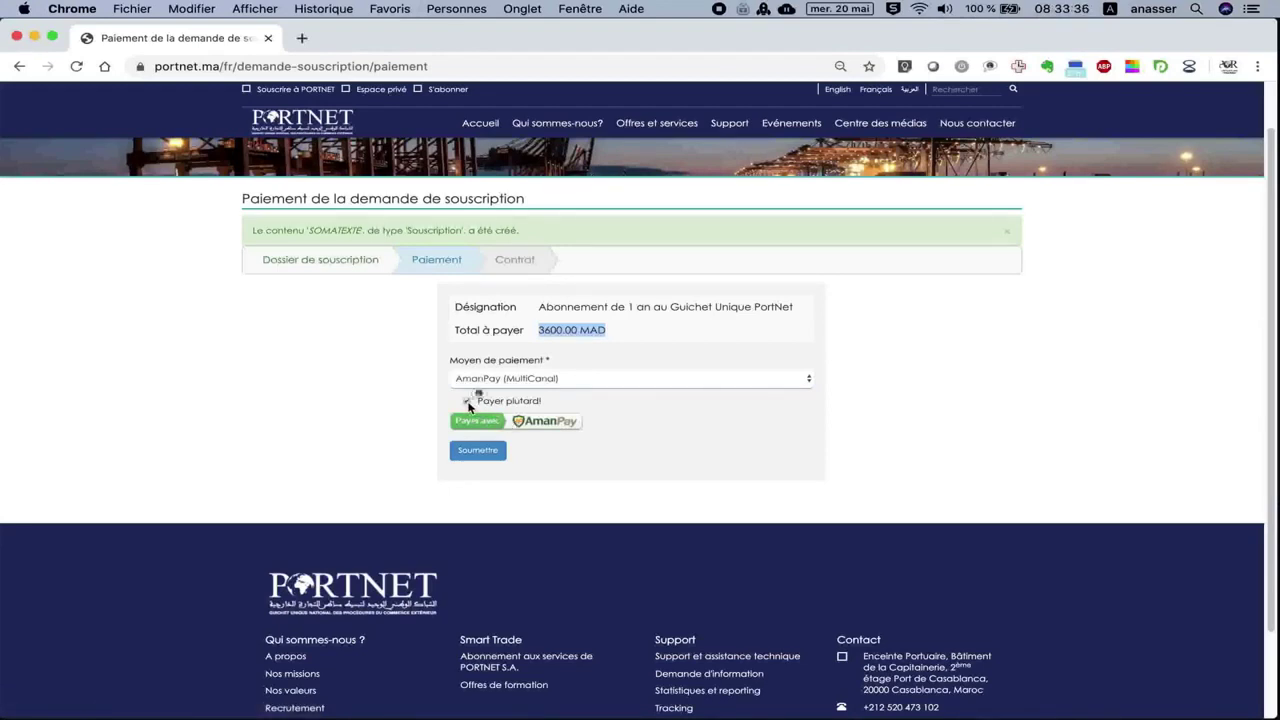
{"action": "left_click", "coordinate": [491, 450]}
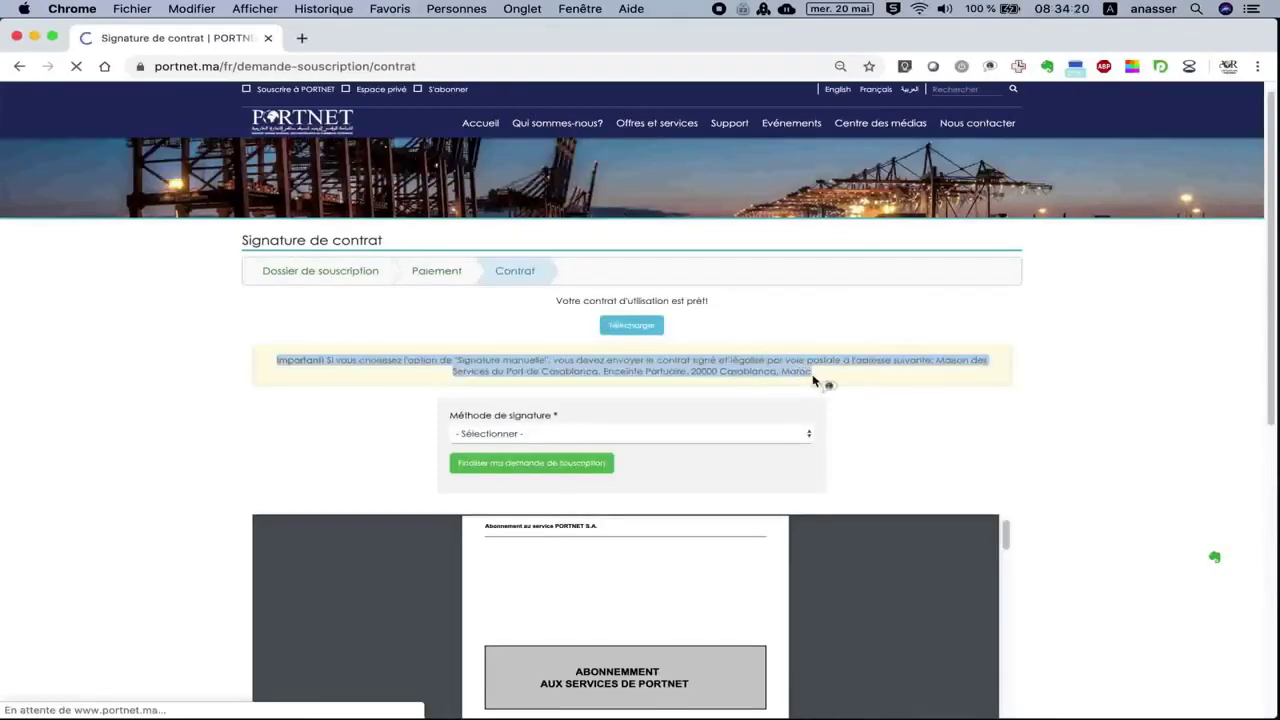
Choose Signature manuelle as the signature method and finalise the subscription request.
{"action": "left_click", "coordinate": [871, 387]}
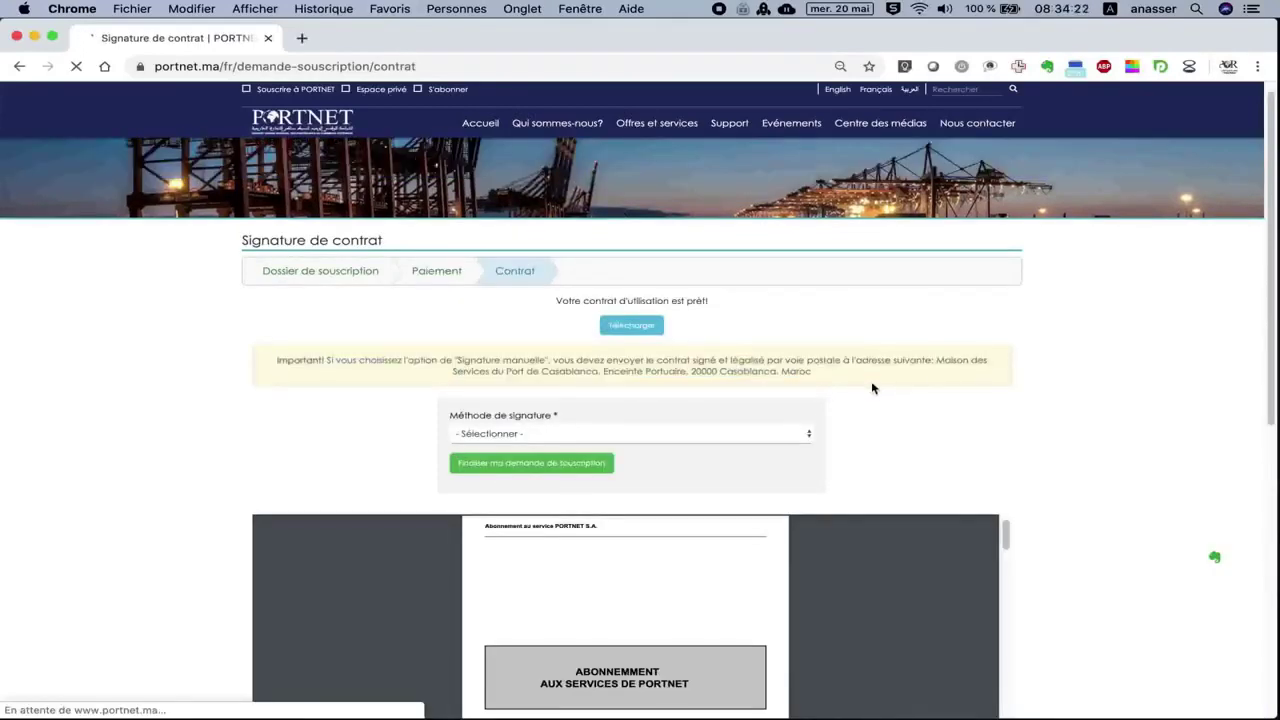
{"action": "scroll", "coordinate": [872, 388], "scroll_direction": "down", "scroll_amount": 2}
{"action": "scroll", "coordinate": [872, 388], "scroll_direction": "down", "scroll_amount": 1}
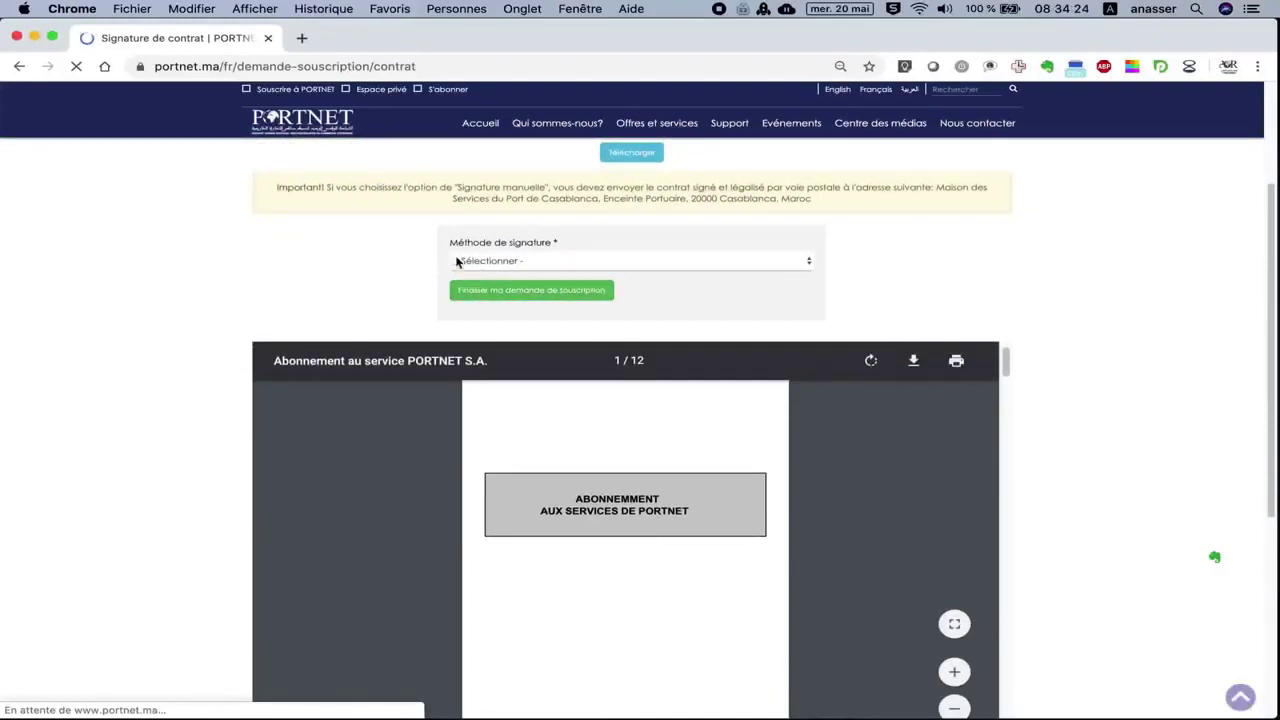
{"action": "left_click", "coordinate": [548, 261]}
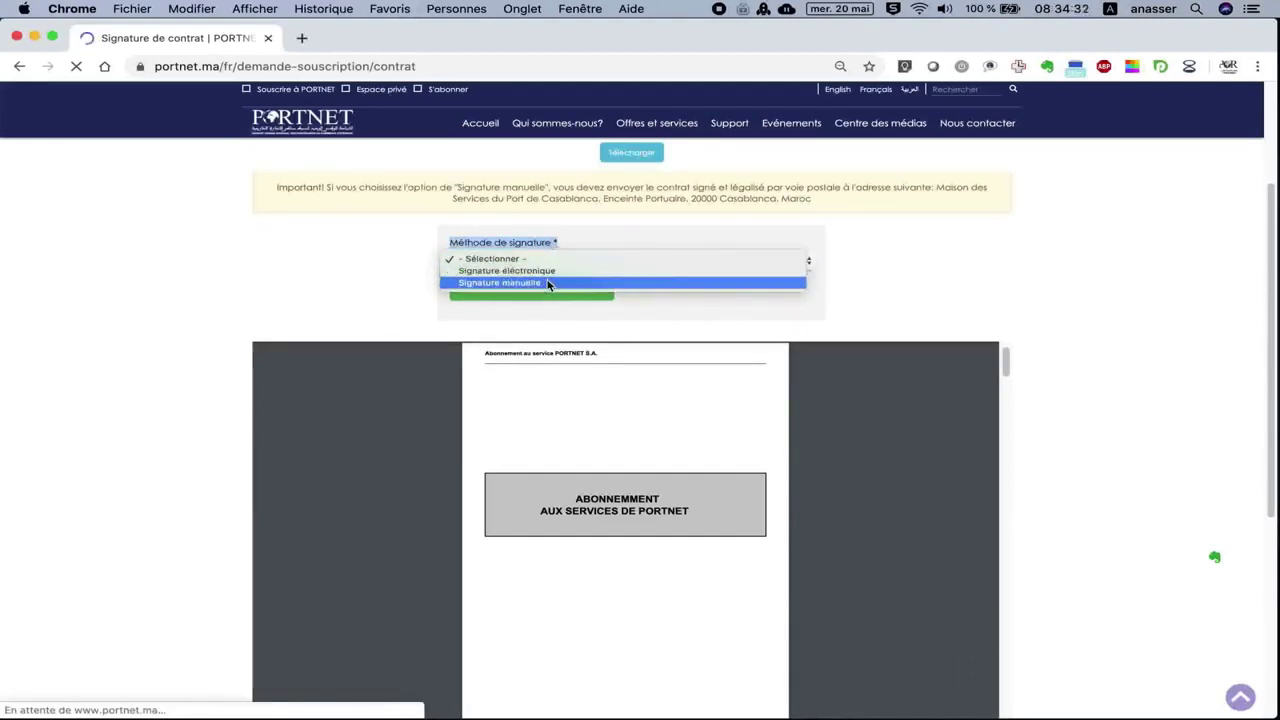
{"action": "left_click", "coordinate": [548, 284]}
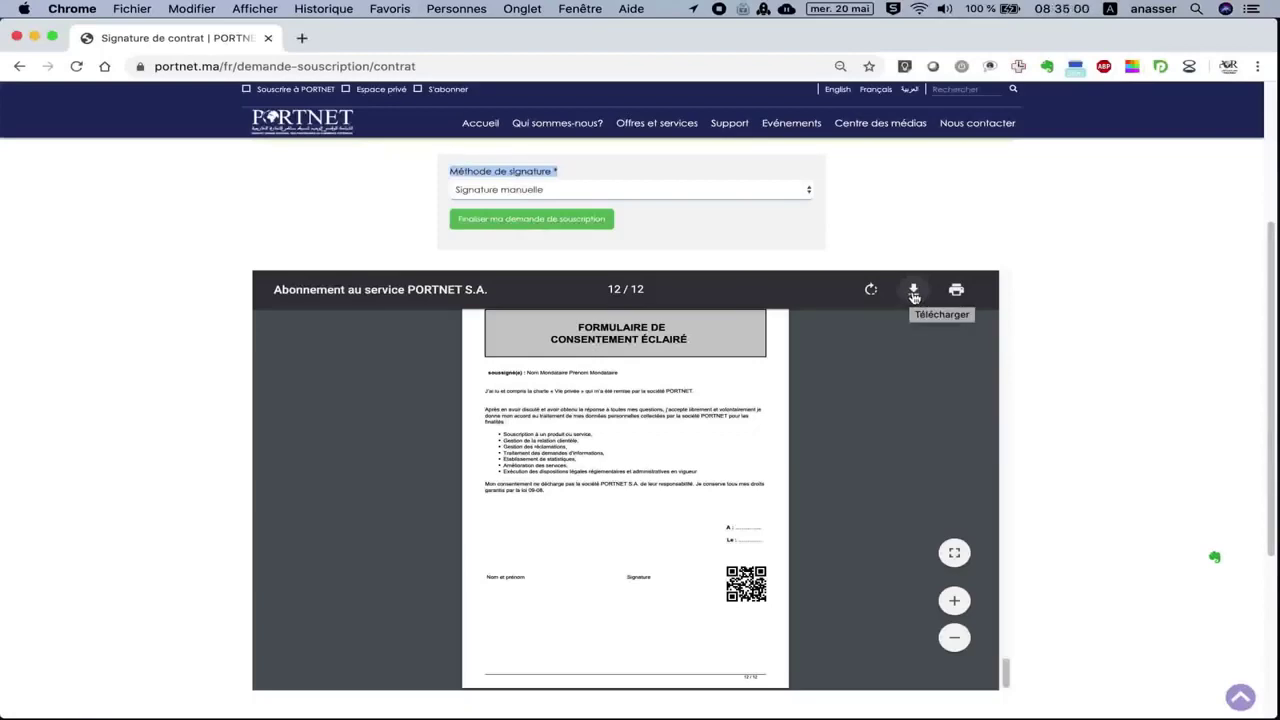
{"action": "left_click", "coordinate": [562, 227]}
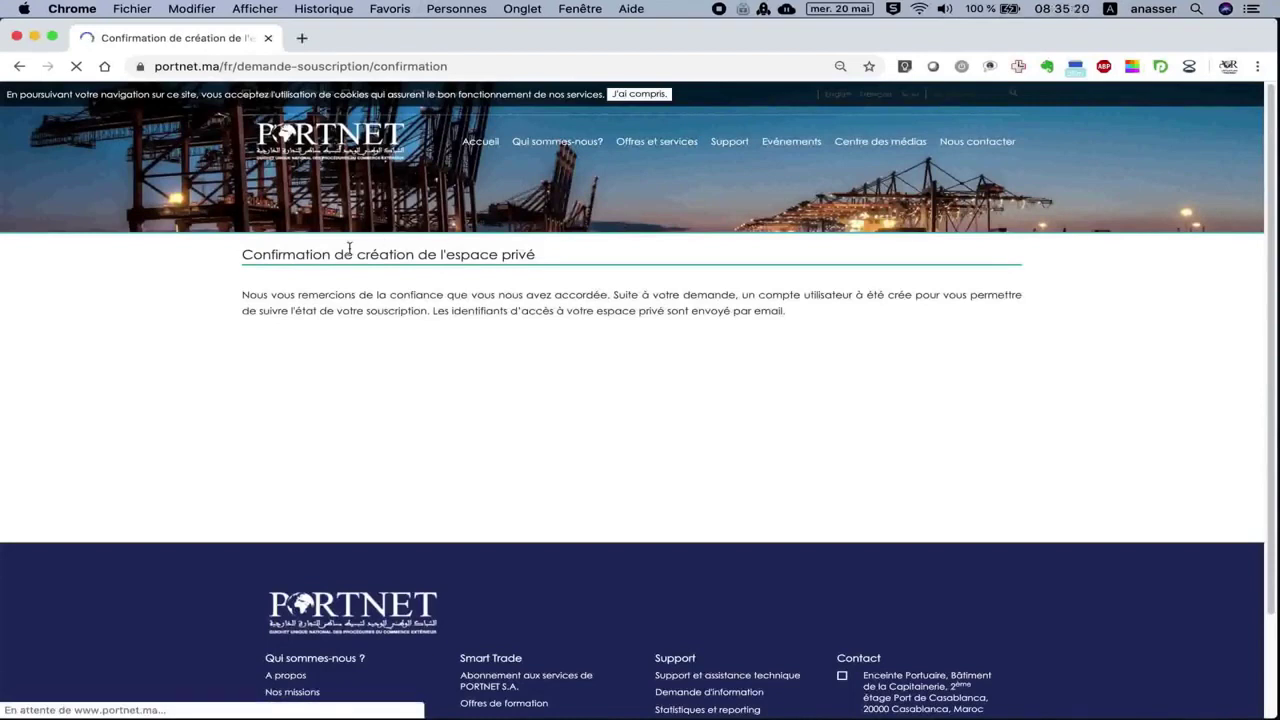
{"action": "left_click_drag", "start_coordinate": [243, 255], "coordinate": [537, 267]}
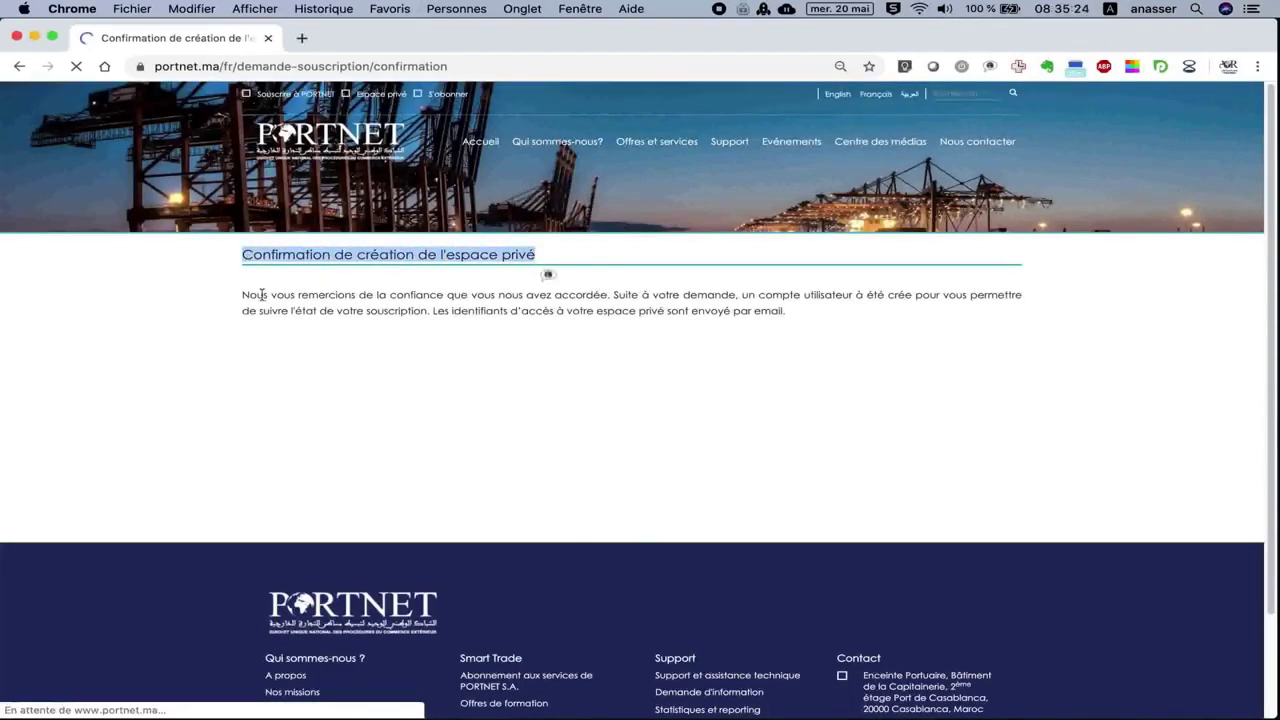
{"action": "left_click_drag", "start_coordinate": [242, 298], "coordinate": [790, 318]}
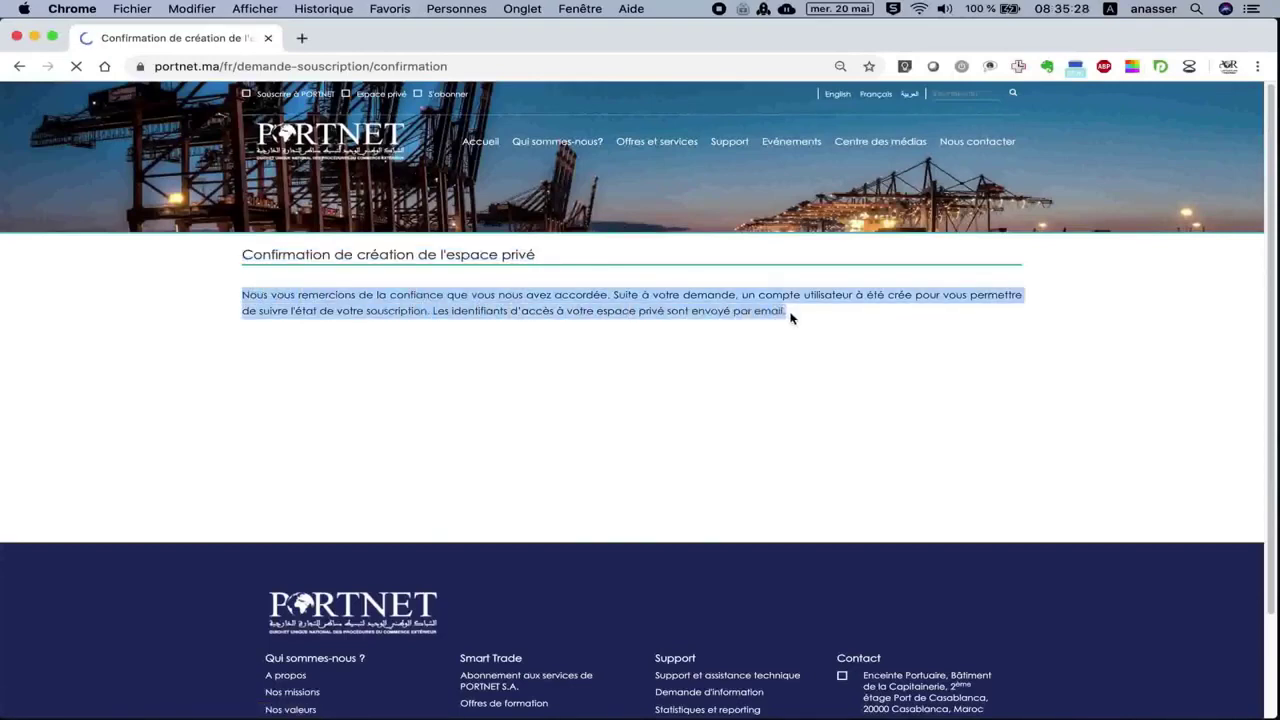
{"action": "left_click", "coordinate": [433, 312]}
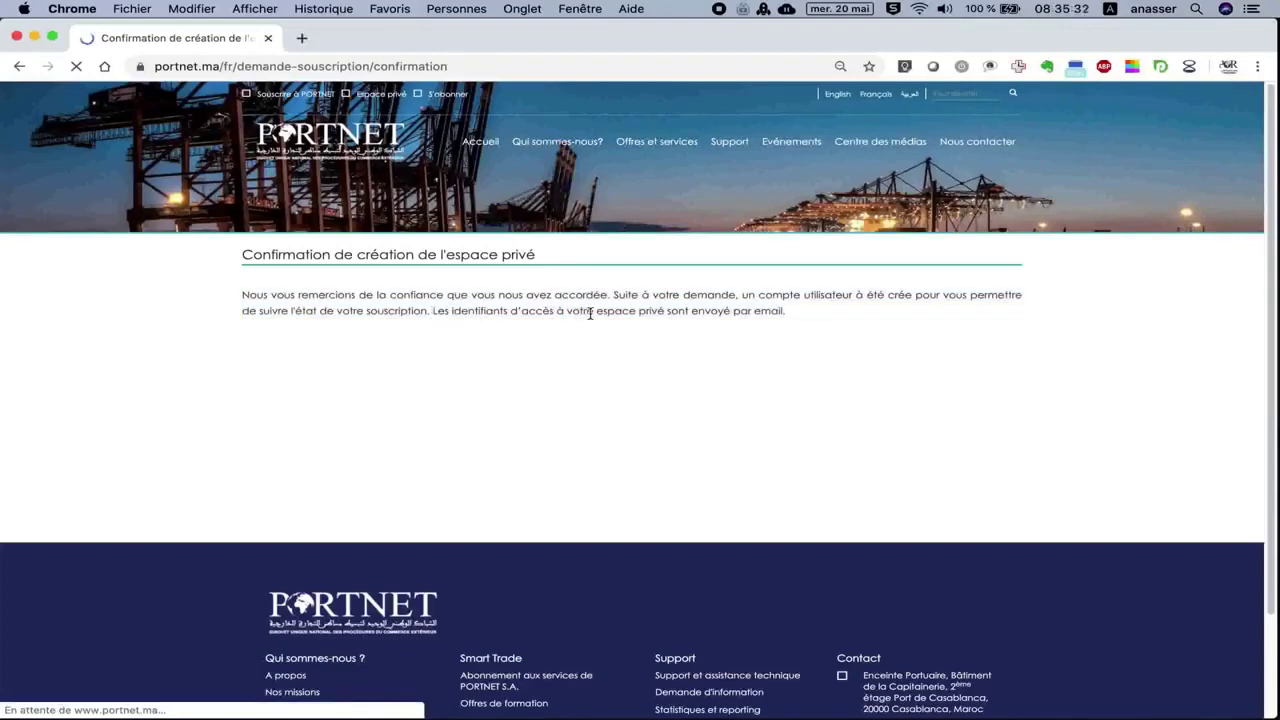
{"action": "left_click_drag", "start_coordinate": [437, 311], "coordinate": [790, 316]}
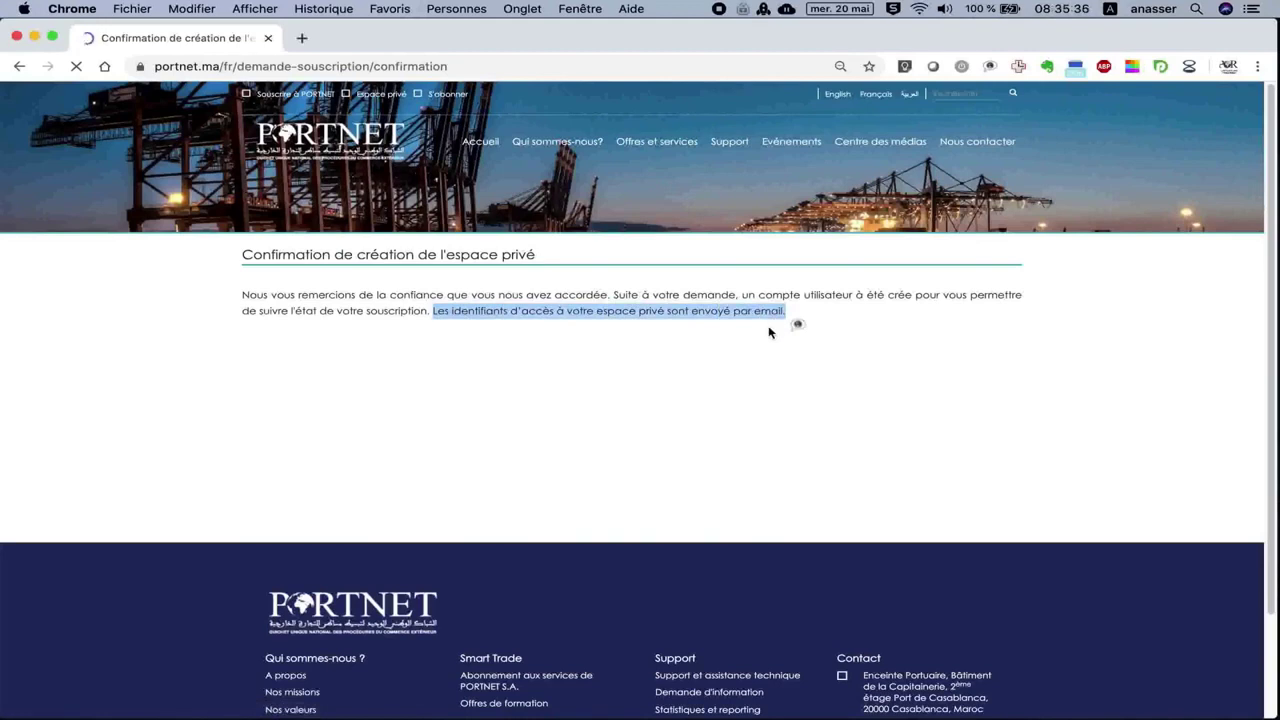